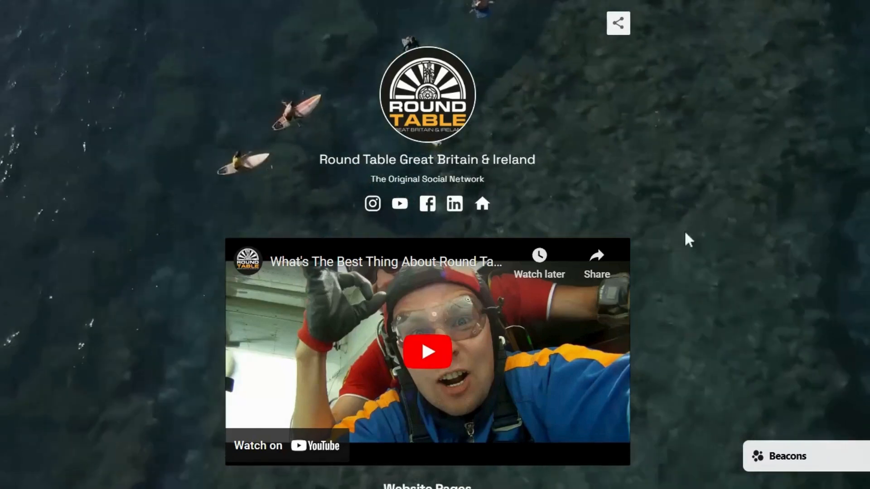
# - Scroll through the example page's links, podcast, workshop schedule and Join Round Table form
pyautogui.scroll(-4, 663, 154)
pyautogui.scroll(-4, 661, 144)
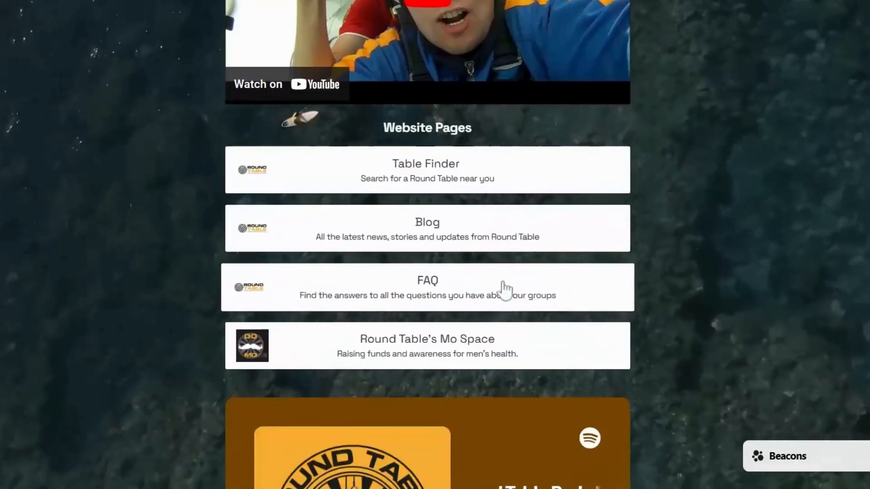
pyautogui.scroll(-6, 503, 290)
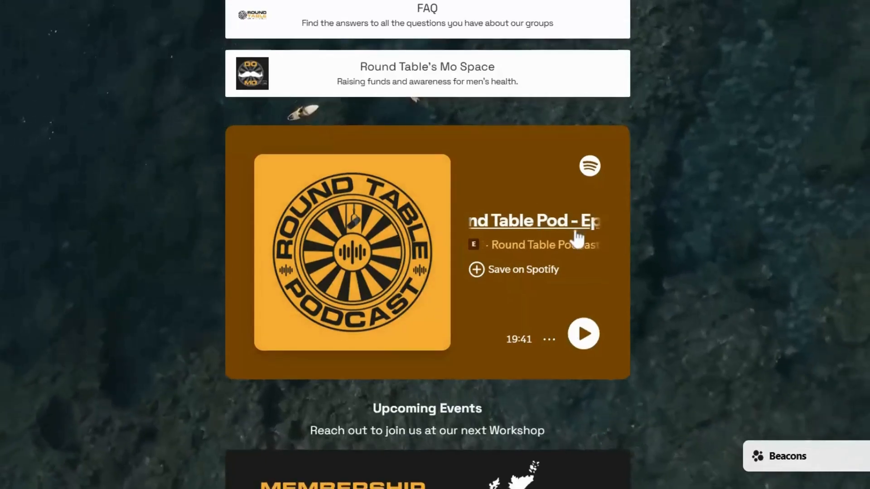
pyautogui.scroll(-6, 576, 237)
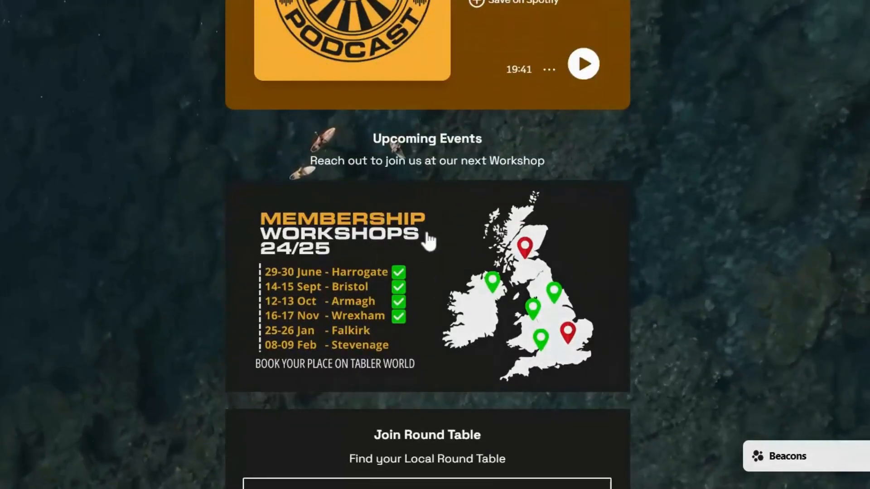
pyautogui.scroll(-2, 454, 236)
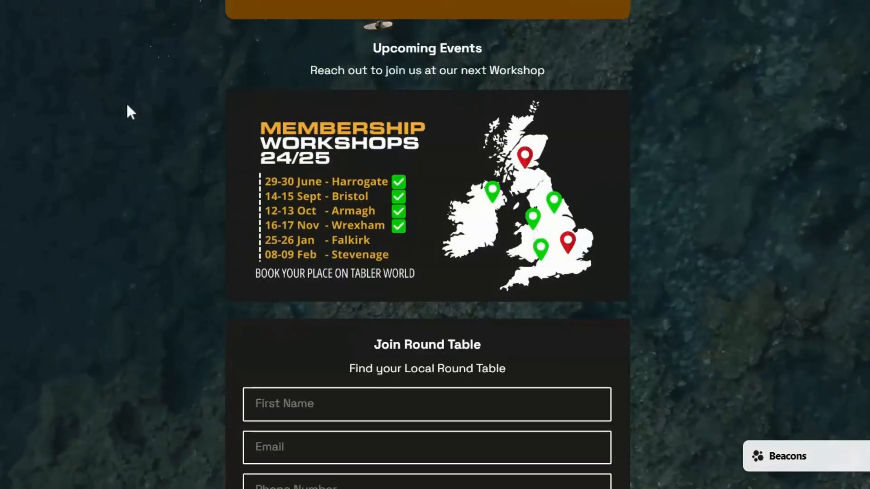
pyautogui.scroll(-2, 700, 190)
pyautogui.scroll(-3, 699, 185)
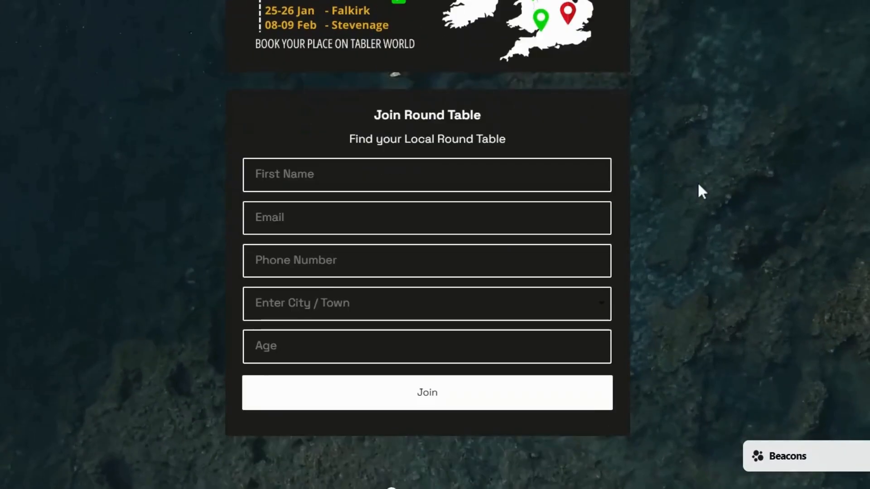
pyautogui.scroll(-1, 620, 140)
pyautogui.scroll(-1, 416, 291)
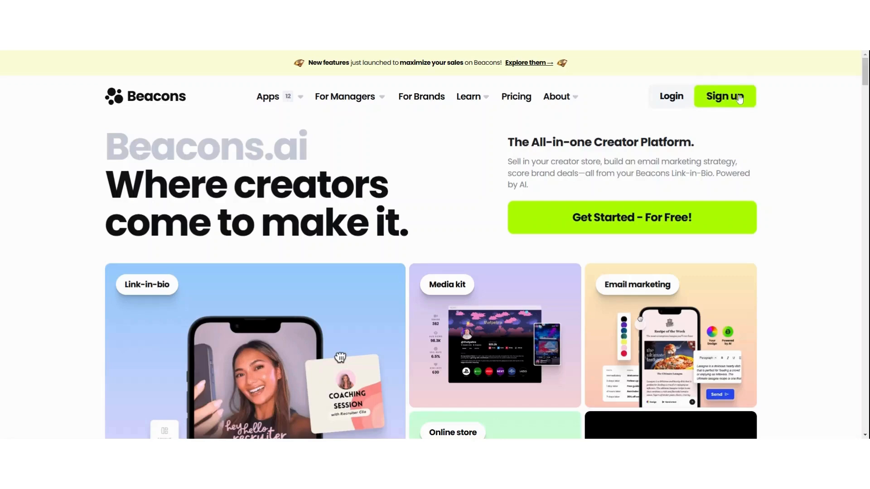
# - Claim the rtgbi username and register with the organisation's Google account
pyautogui.click(725, 96)
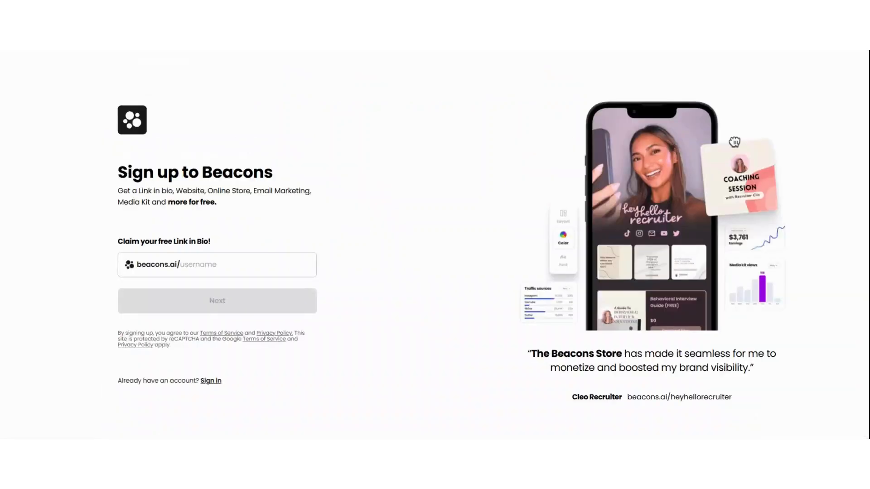
pyautogui.write('rtgbi')
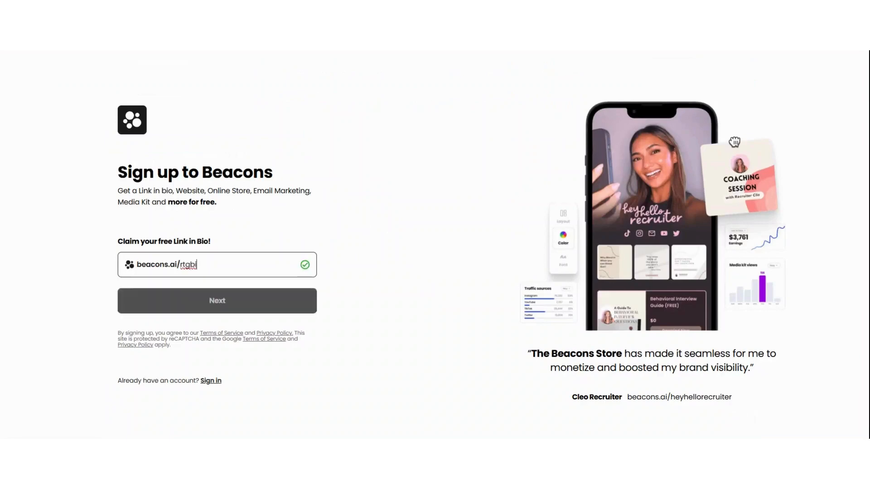
pyautogui.hotkey('ctrl', 'a')
pyautogui.click(197, 265)
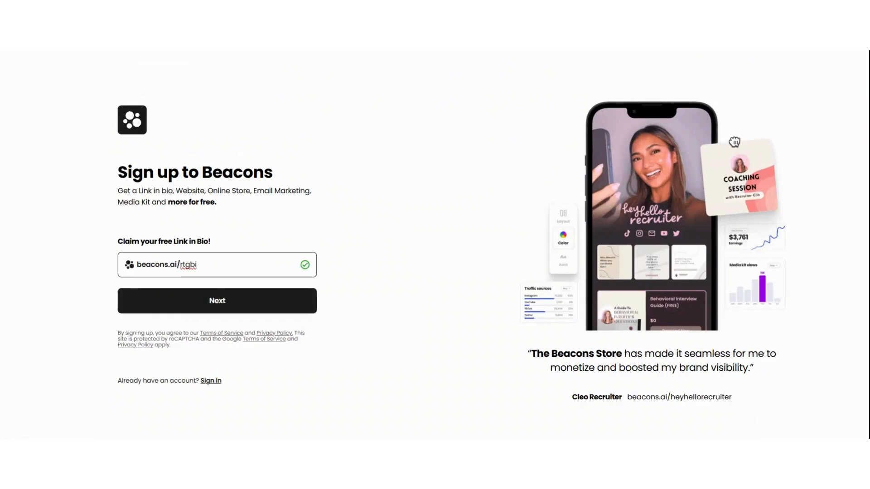
pyautogui.click(219, 308)
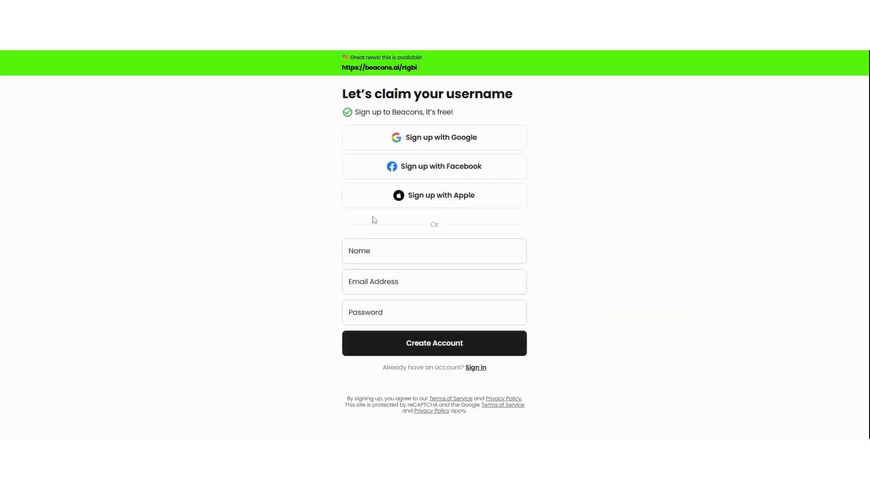
pyautogui.click(443, 140)
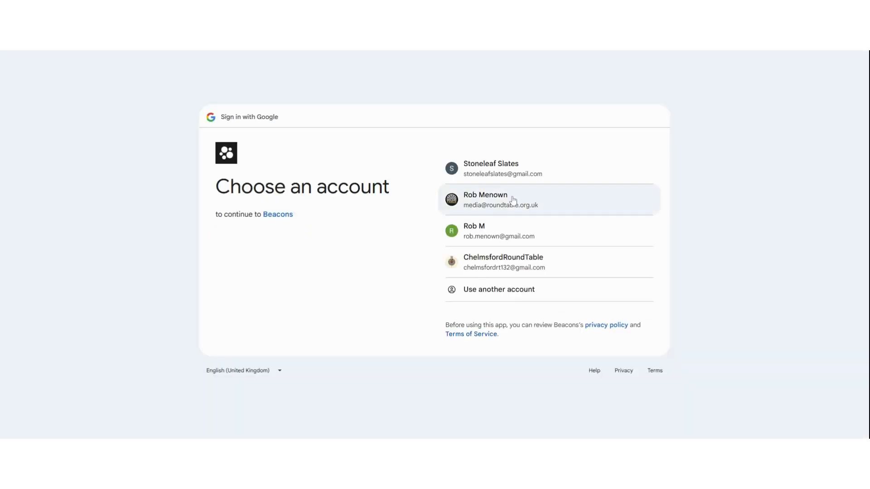
pyautogui.click(513, 201)
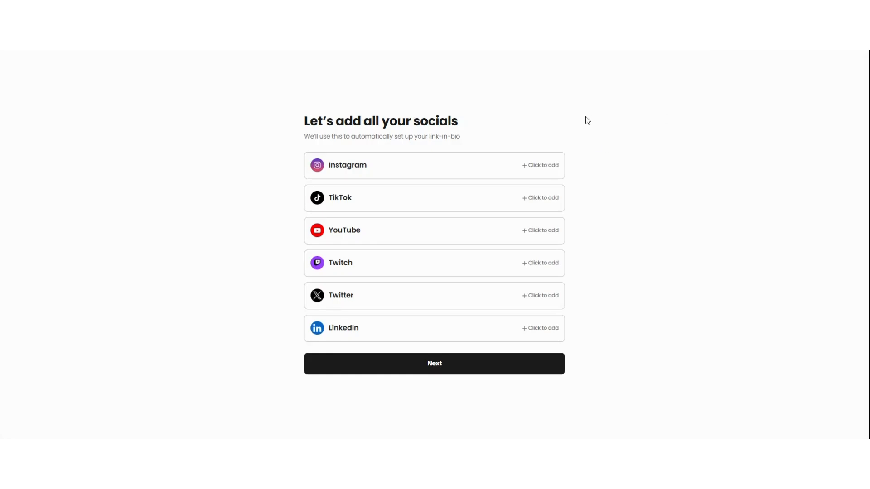
# - Enter rtgbi as the Instagram, YouTube and LinkedIn handles
pyautogui.click(401, 169)
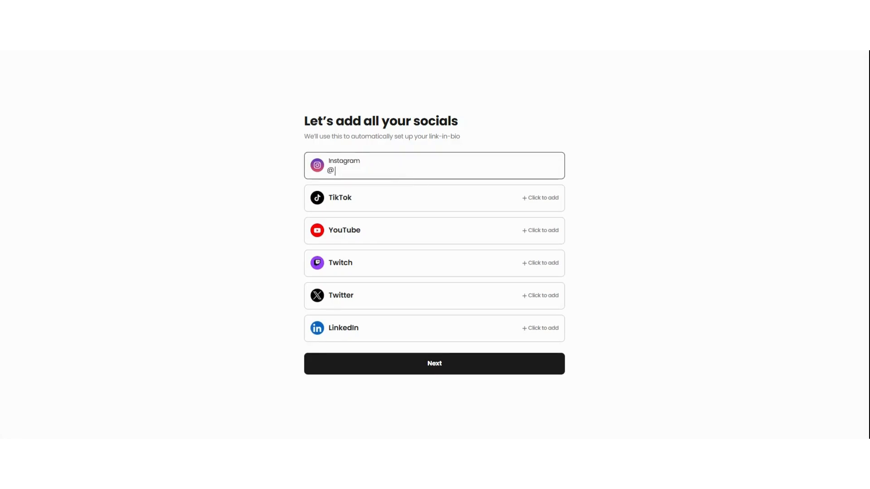
pyautogui.write('rtgbi')
pyautogui.click(367, 233)
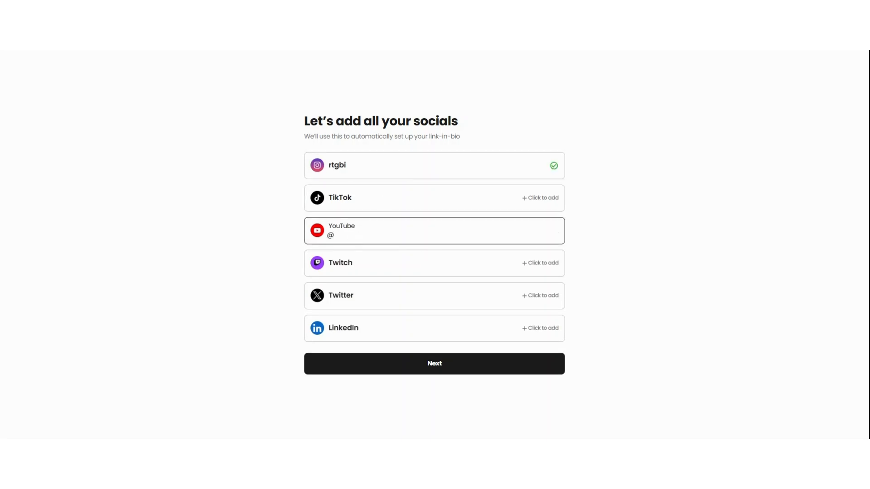
pyautogui.write('rtbi')
pyautogui.write('bi')
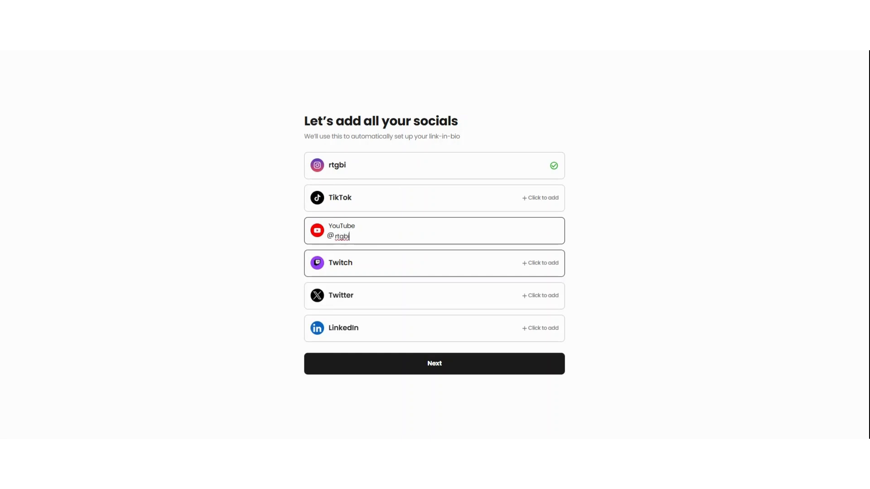
pyautogui.click(353, 332)
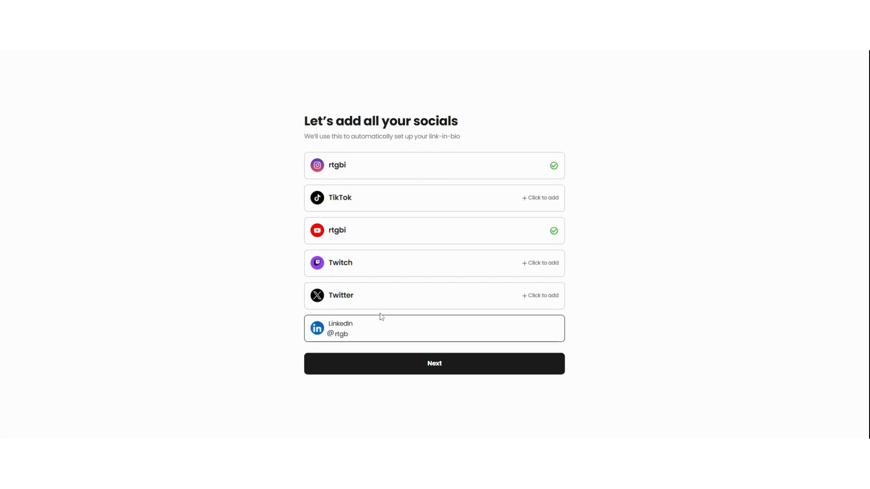
pyautogui.write('i')
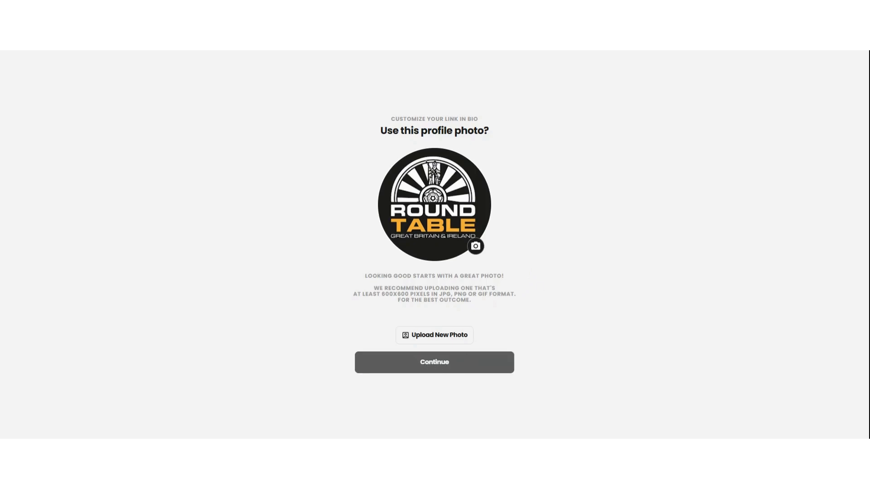
# - Keep the Round Table logo as profile photo and add the Social & Digital Marketing category
pyautogui.click(439, 365)
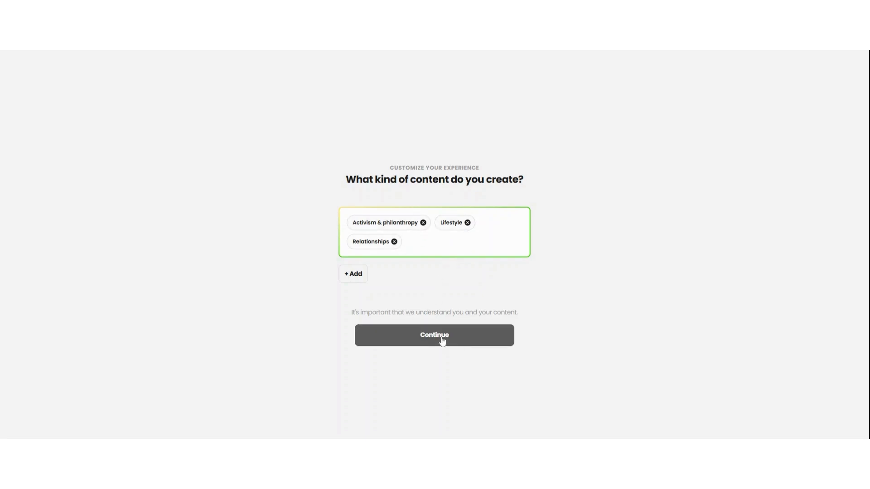
pyautogui.click(426, 248)
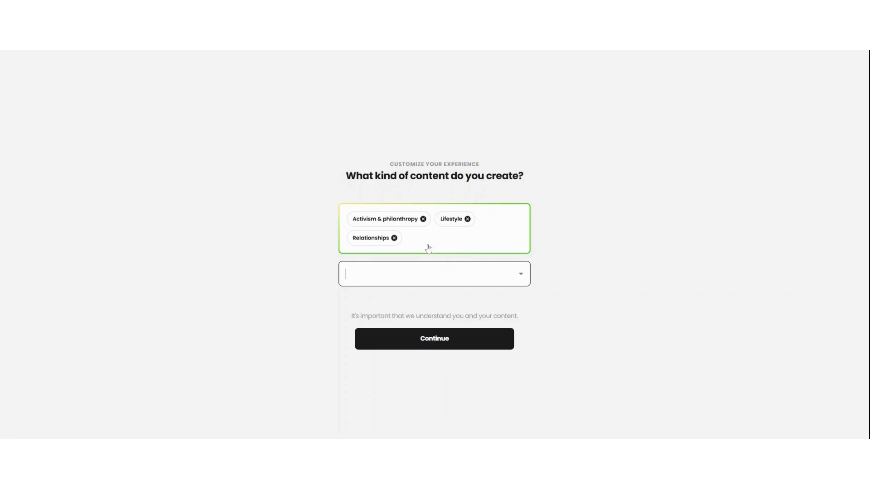
pyautogui.write('soc')
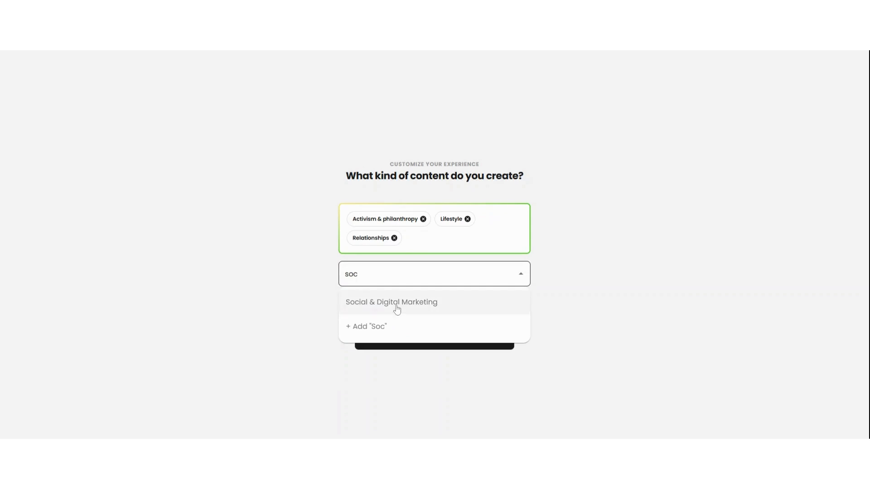
pyautogui.click(397, 309)
pyautogui.click(434, 348)
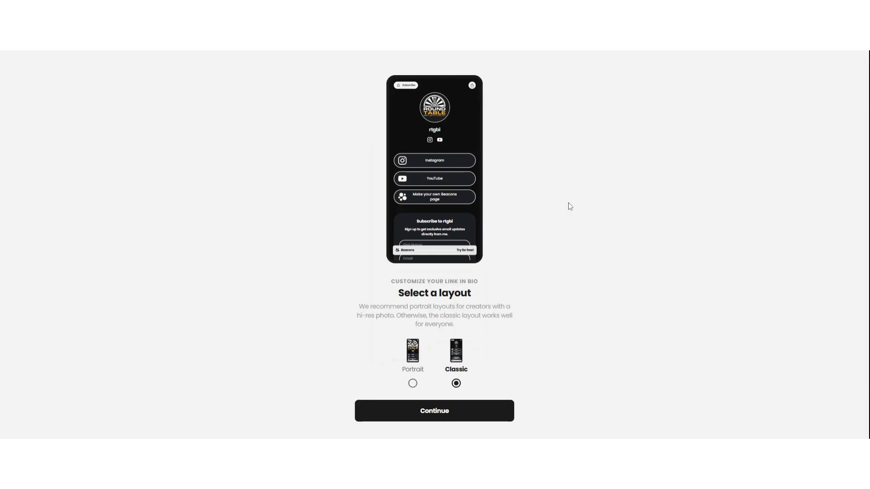
# - Pick the Classic layout and dark grey design, naming the page Round Table Great Britain & Ireland
pyautogui.click(413, 383)
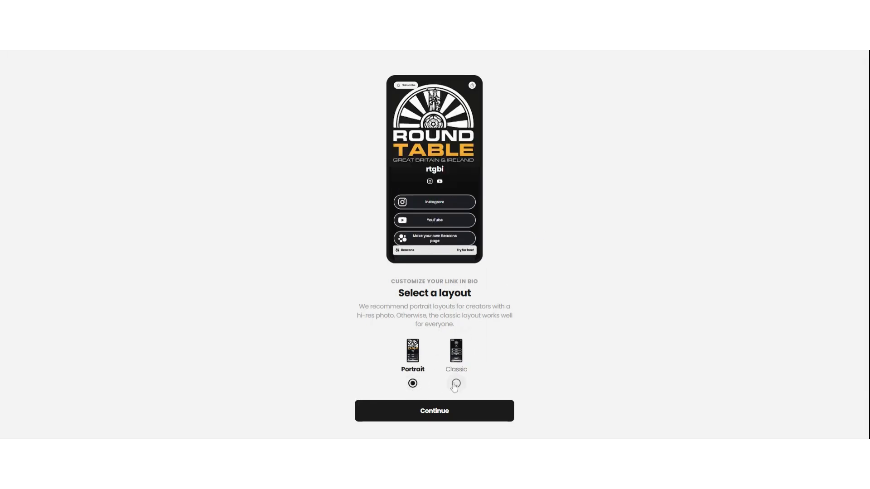
pyautogui.click(456, 384)
pyautogui.click(438, 413)
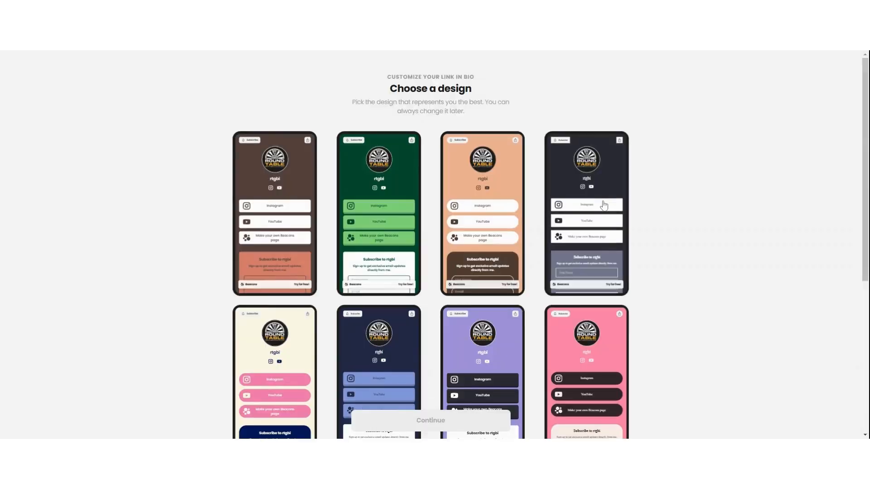
pyautogui.click(609, 177)
pyautogui.click(433, 422)
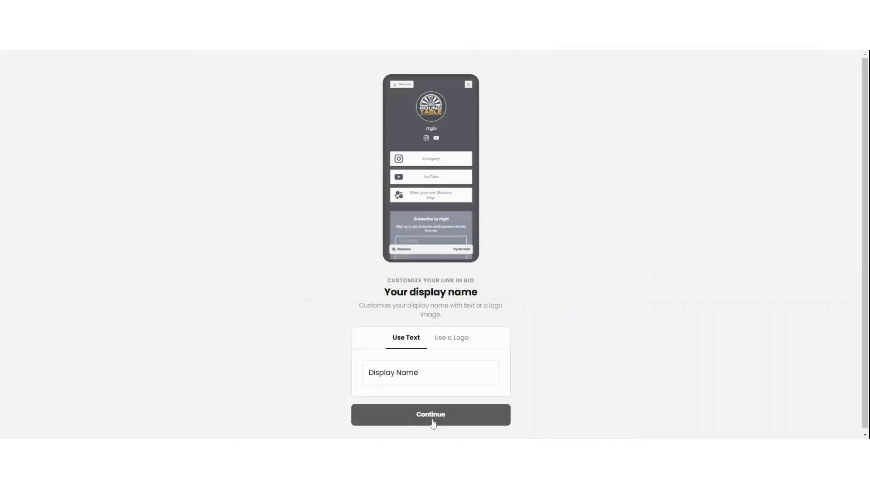
pyautogui.click(430, 373)
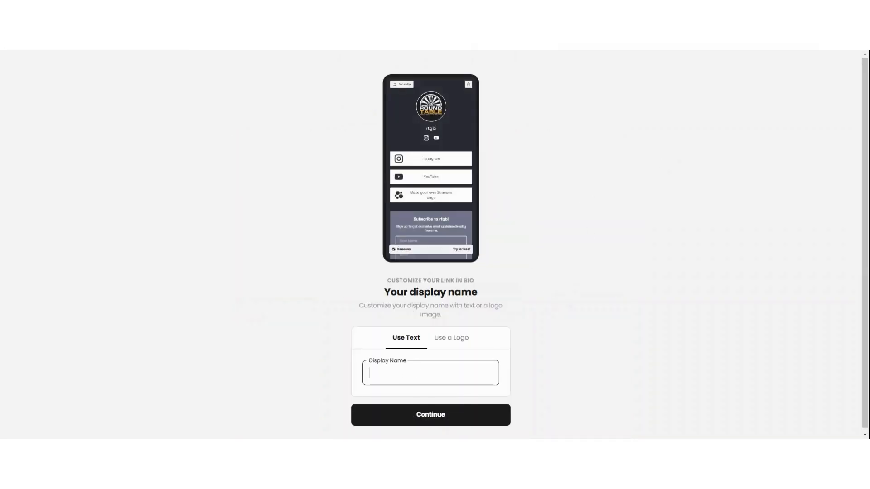
pyautogui.write('Round Table Great ')
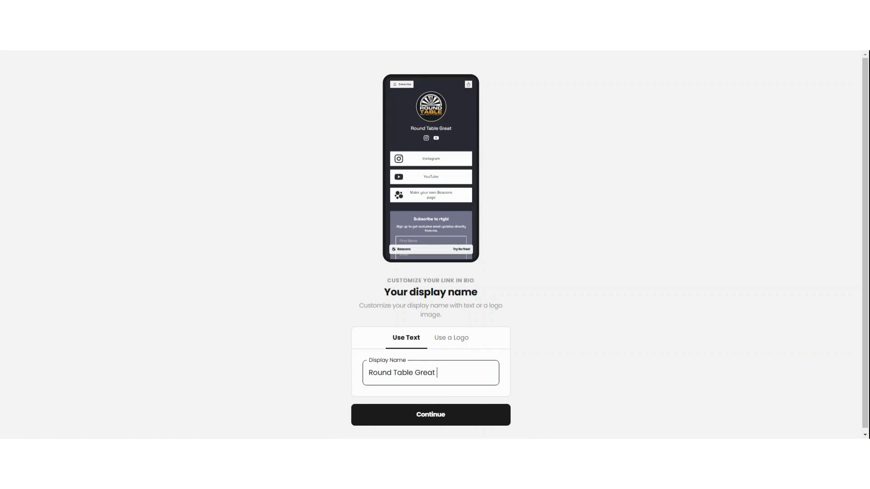
pyautogui.write('Britain & Ireland')
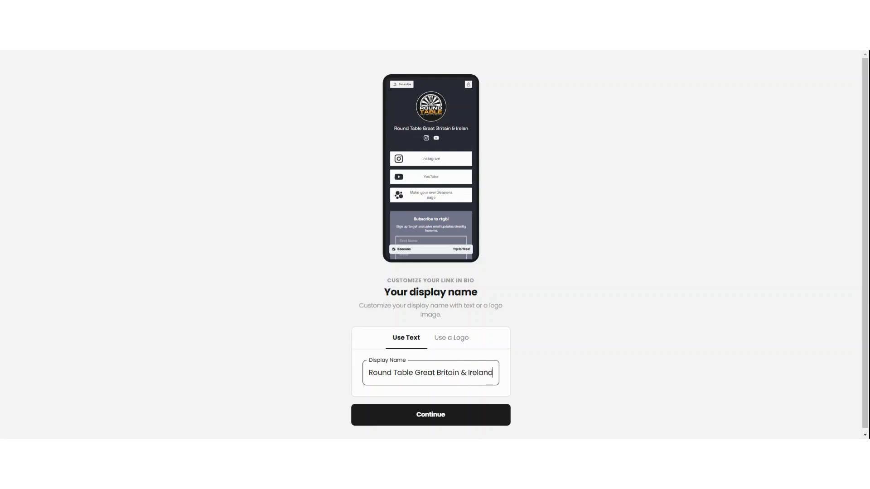
pyautogui.click(425, 418)
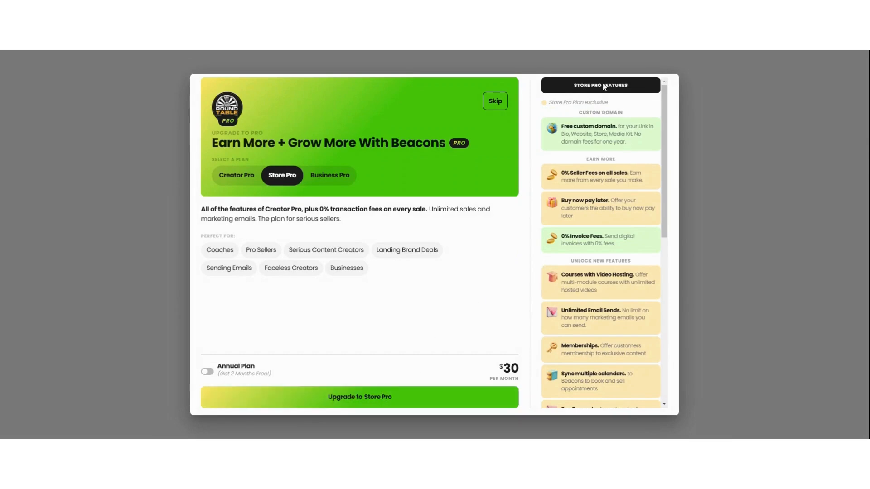
# - Decline the Pro upgrade and the custom domain, and opt into brand deals
pyautogui.click(496, 102)
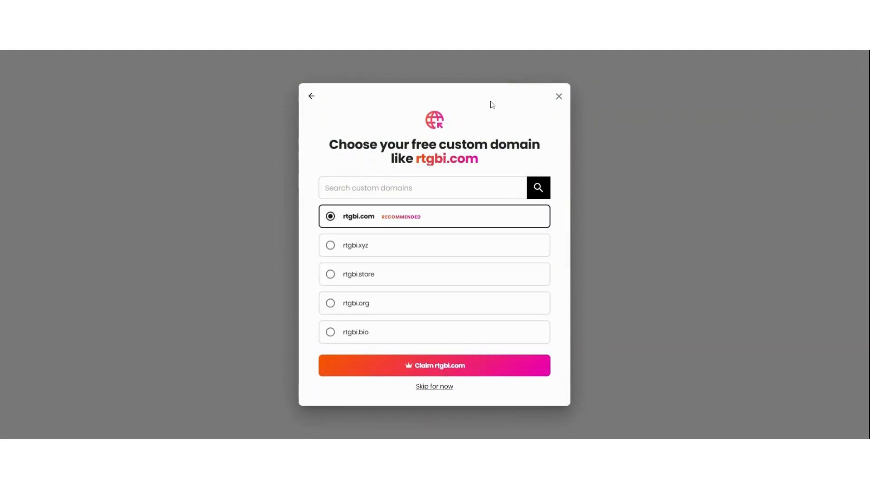
pyautogui.click(434, 386)
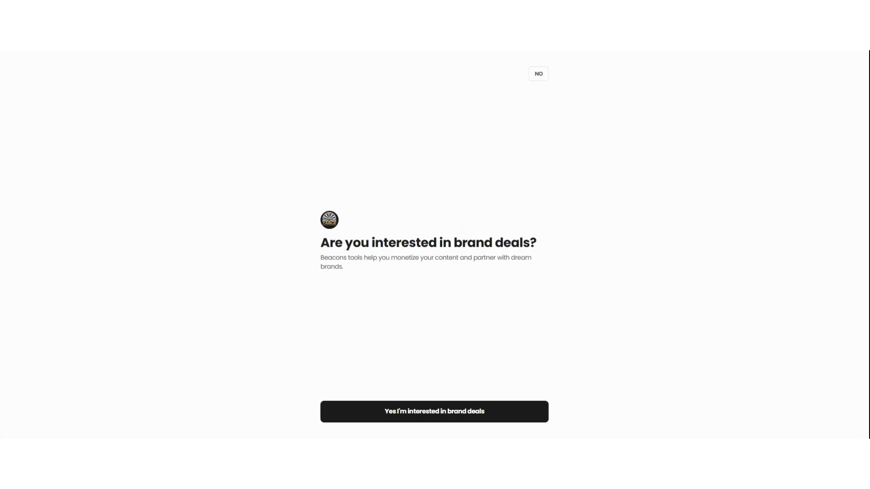
pyautogui.click(437, 415)
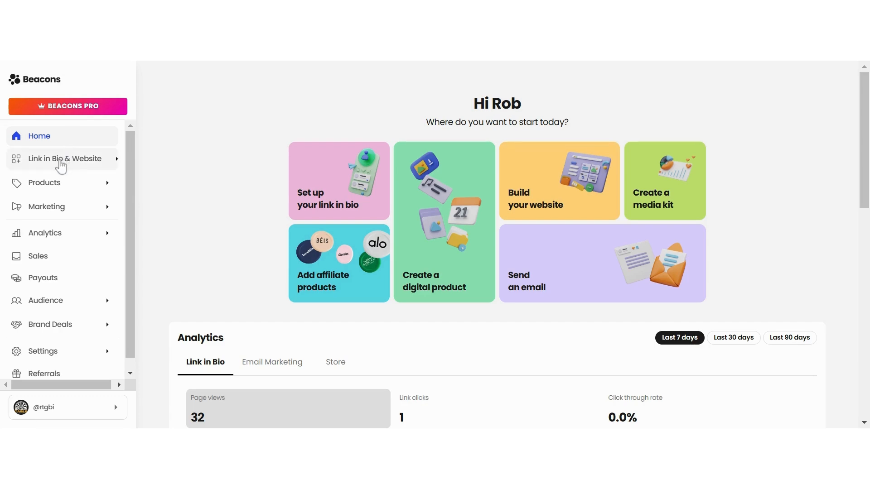
pyautogui.click(58, 161)
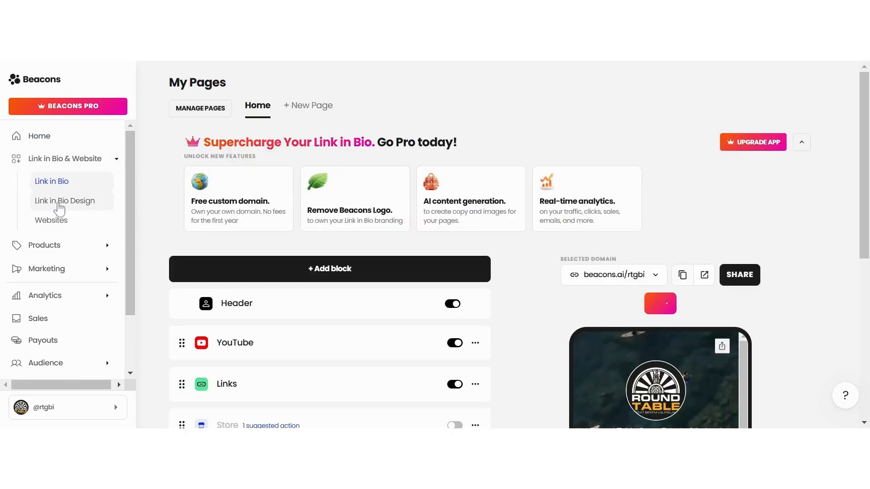
pyautogui.click(62, 207)
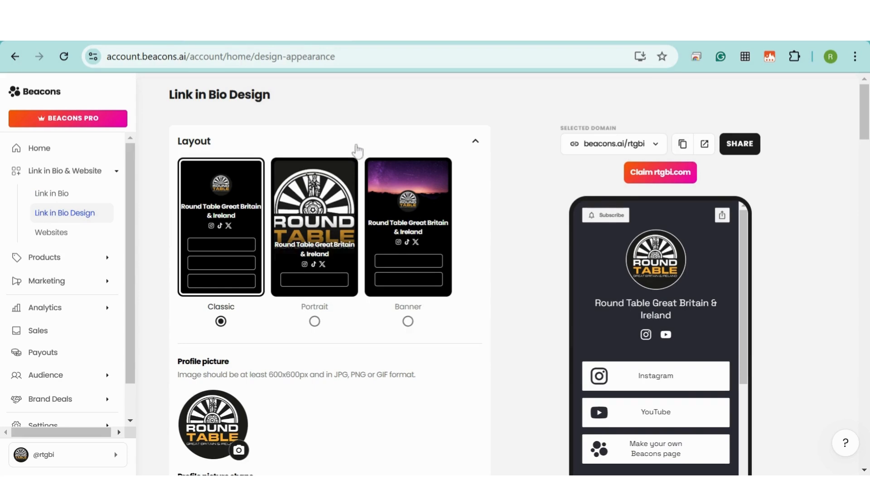
pyautogui.scroll(-2, 358, 137)
pyautogui.scroll(-3, 358, 137)
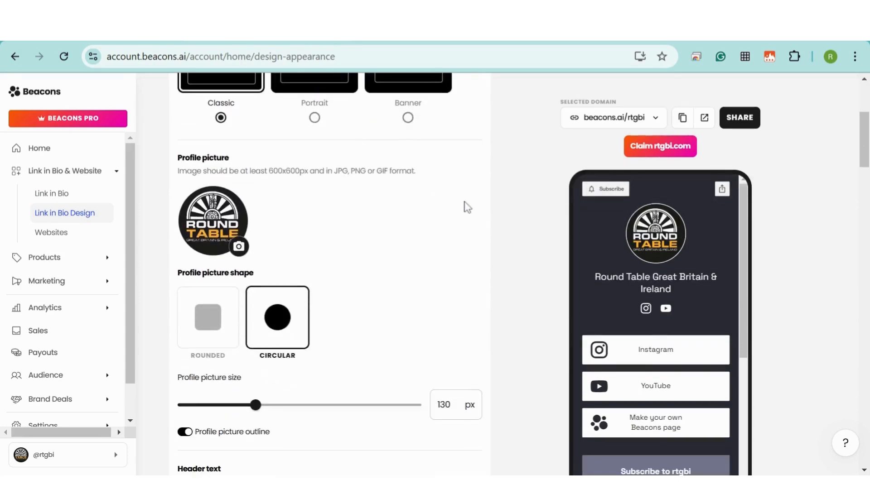
pyautogui.scroll(-5, 467, 206)
pyautogui.scroll(-10, 469, 208)
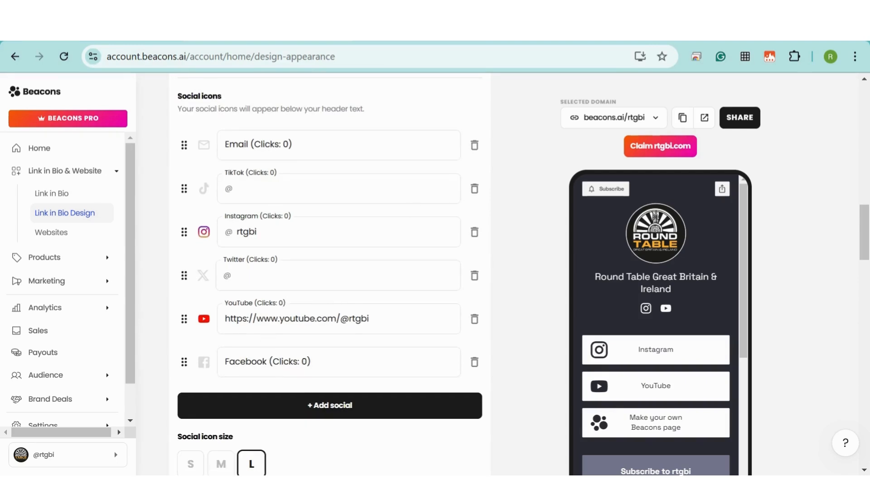
pyautogui.click(338, 362)
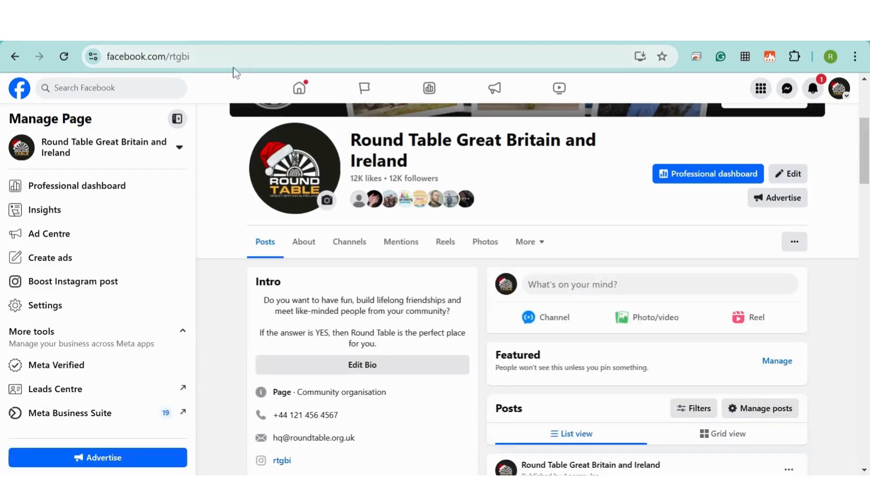
pyautogui.click(233, 57)
pyautogui.hotkey('ctrl', 'c')
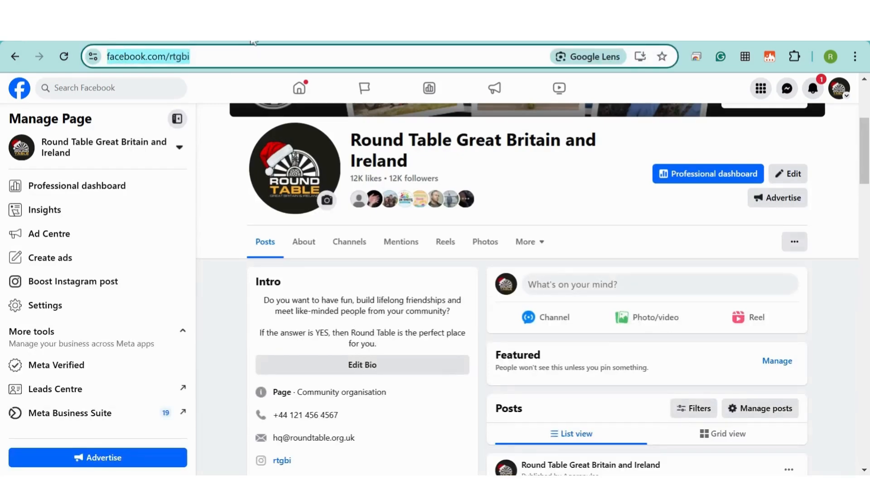
pyautogui.hotkey('ctrl', 'Tab')
pyautogui.hotkey('ctrl', 'v')
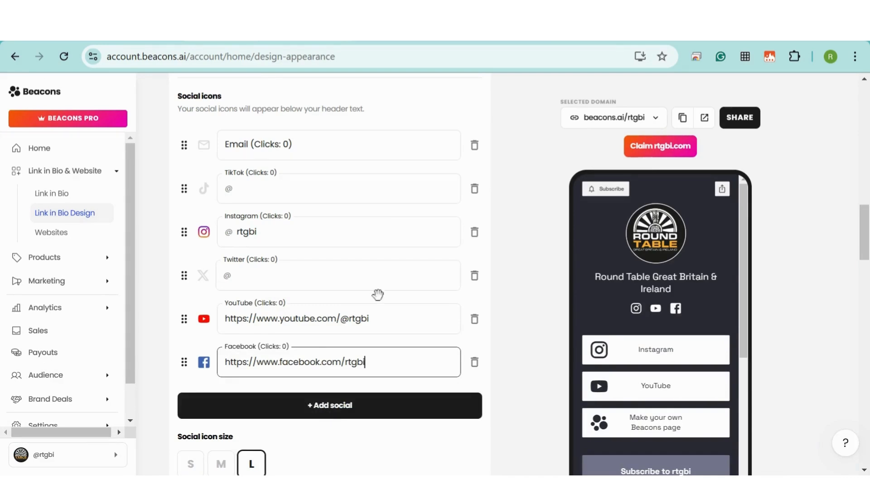
# - Add a new social icon with LinkedIn as its platform
pyautogui.scroll(-1, 361, 246)
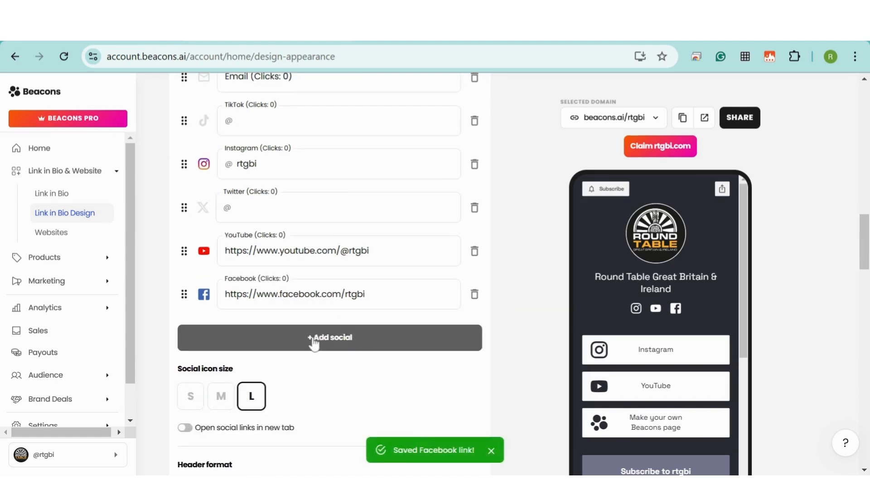
pyautogui.click(313, 340)
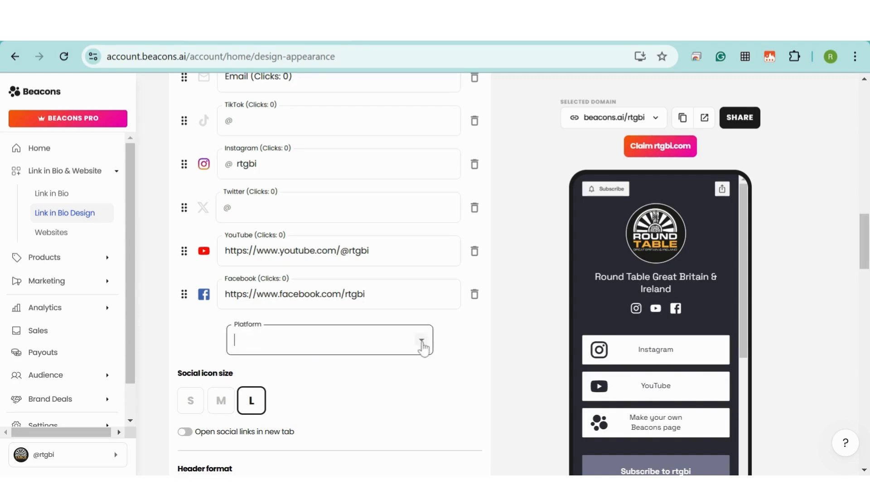
pyautogui.click(423, 345)
pyautogui.scroll(-1, 429, 190)
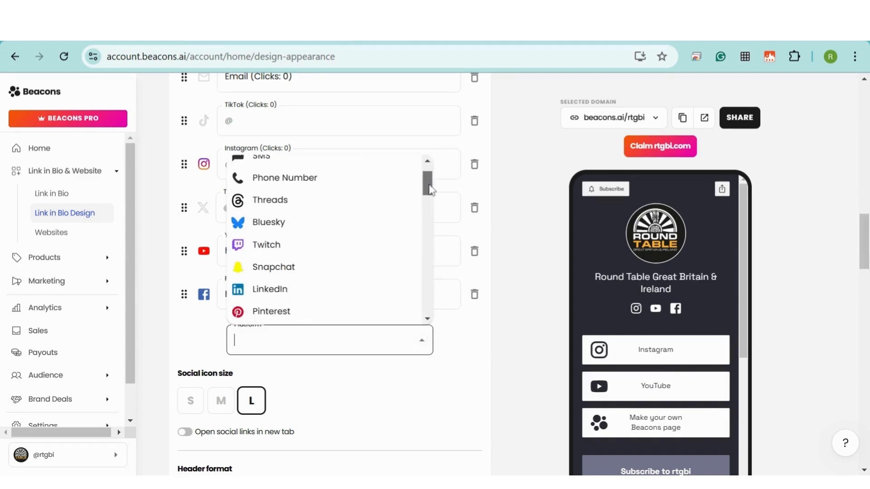
pyautogui.scroll(-4, 429, 190)
pyautogui.click(261, 197)
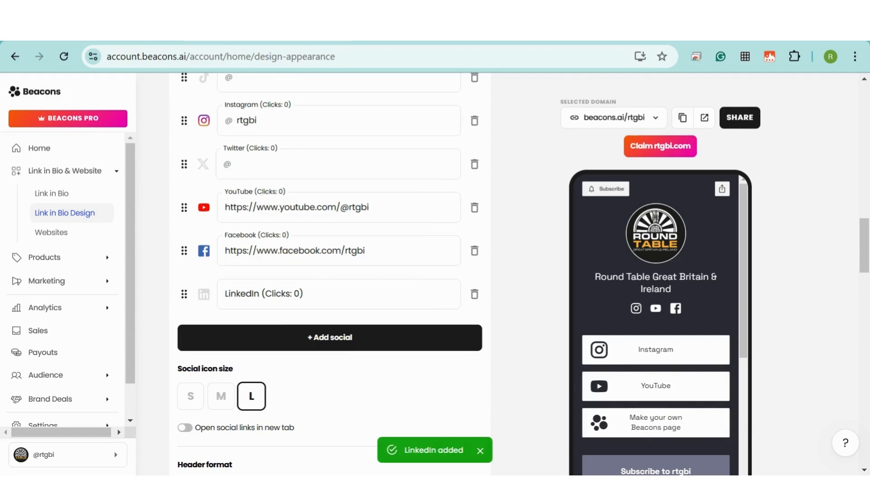
pyautogui.hotkey('ctrl', 'Tab')
pyautogui.moveTo(226, 56); pyautogui.dragTo(86, 57)
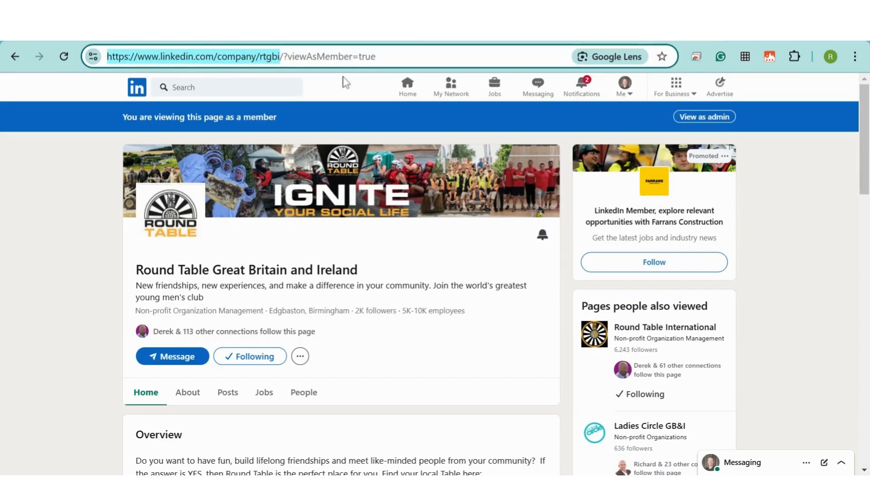
pyautogui.hotkey('ctrl', 'c')
pyautogui.hotkey('ctrl', 'shift', 'Tab')
pyautogui.hotkey('ctrl', 'v')
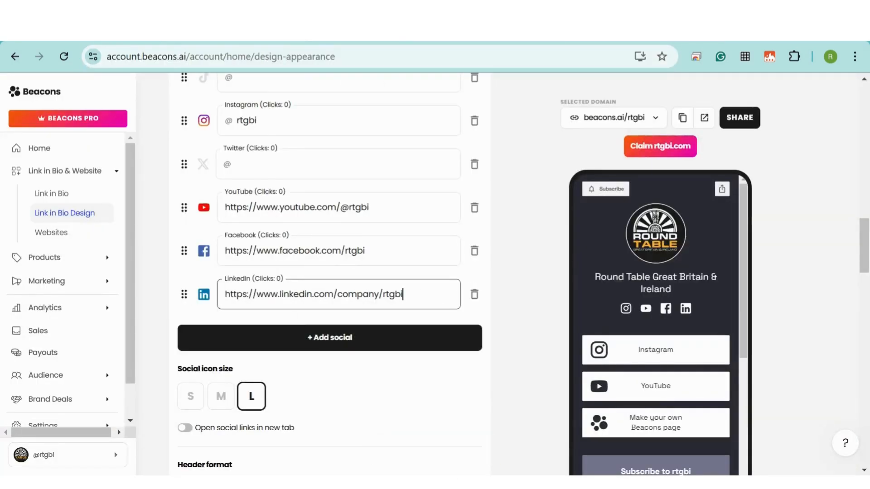
pyautogui.click(486, 301)
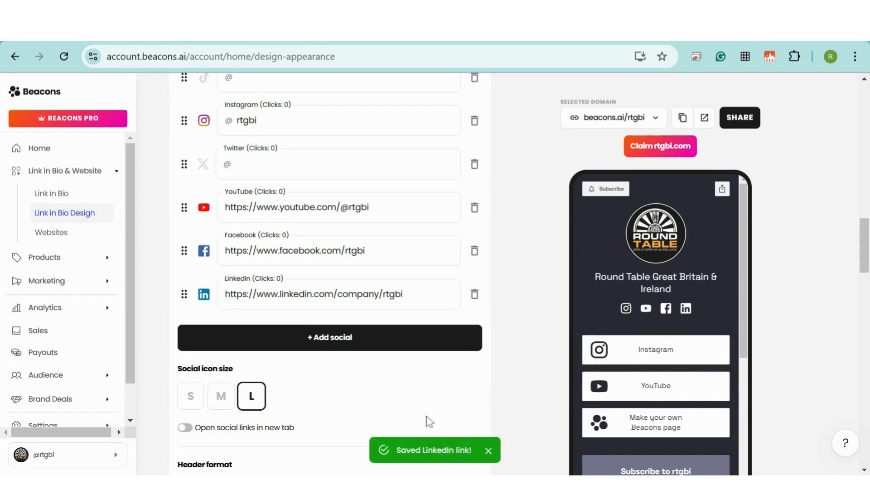
pyautogui.scroll(-5, 506, 289)
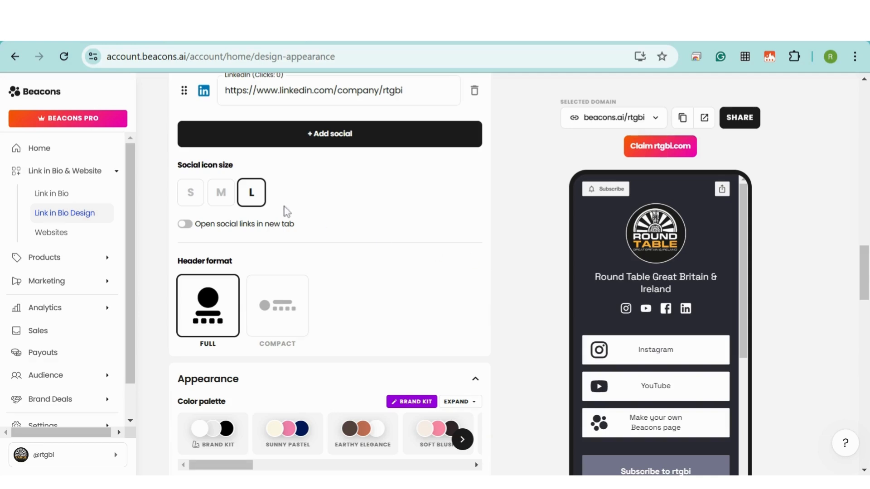
# - Set the social icon size to M
pyautogui.click(221, 194)
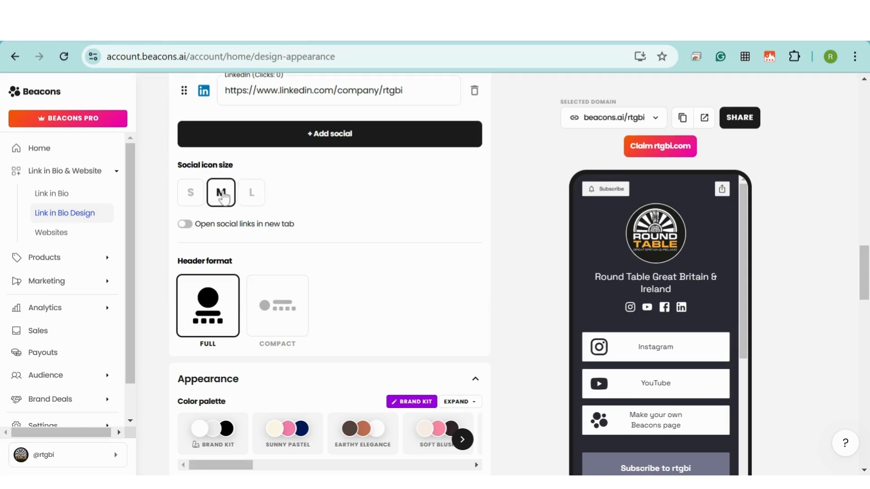
pyautogui.scroll(-2, 689, 286)
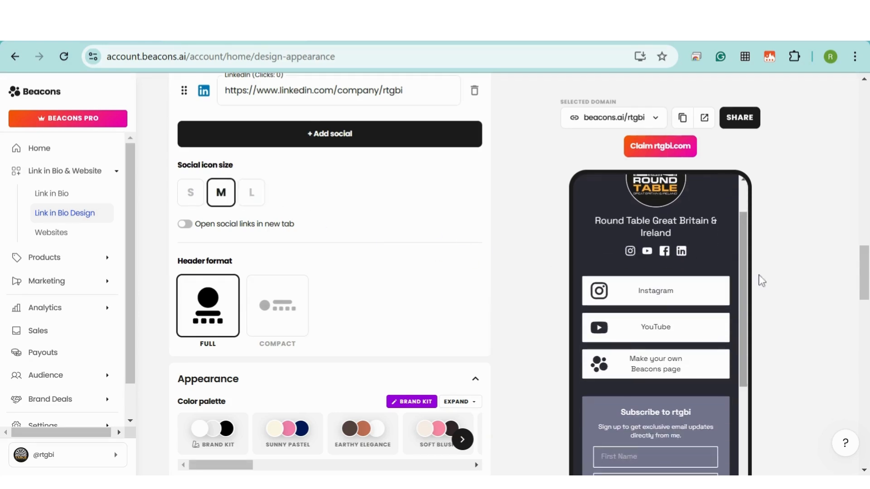
pyautogui.scroll(-1, 808, 252)
pyautogui.scroll(-1, 808, 251)
pyautogui.scroll(-1, 484, 238)
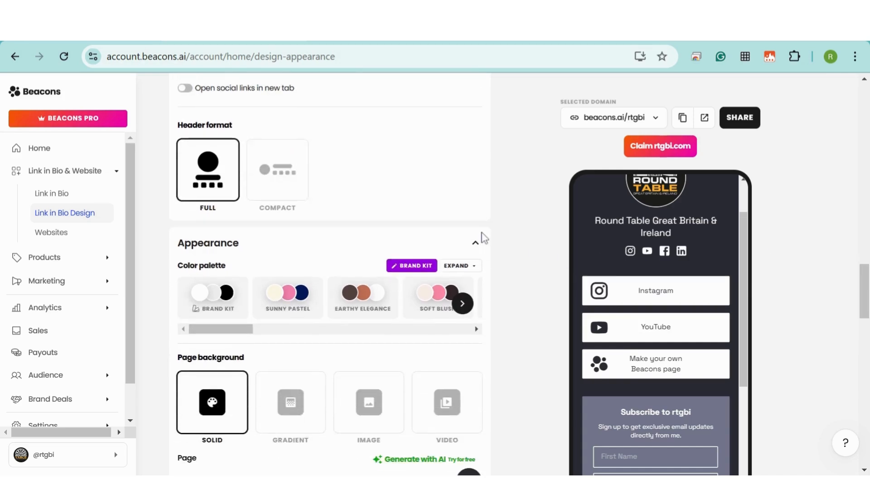
pyautogui.scroll(-1, 509, 218)
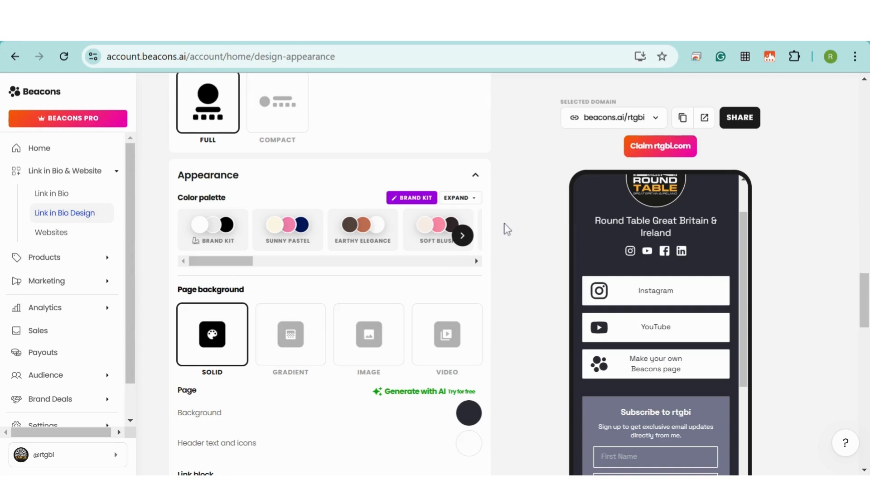
pyautogui.scroll(-1, 507, 229)
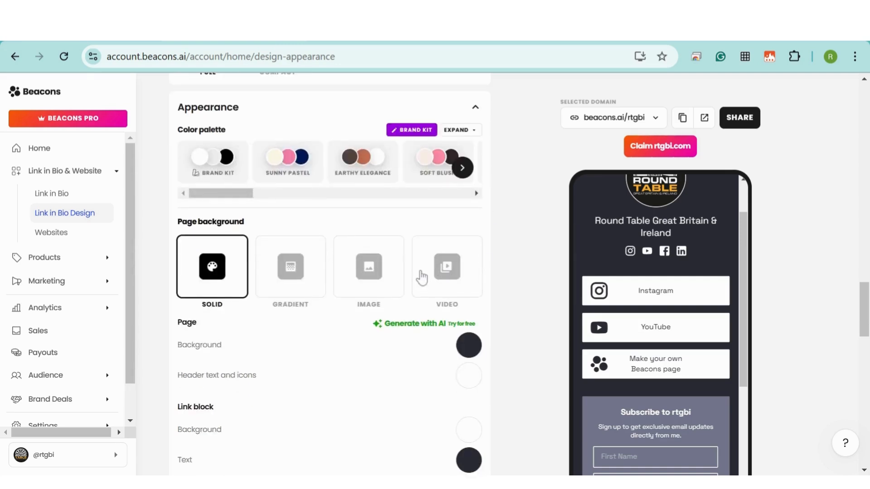
# - Switch the page background to VIDEO and browse the Coverr video options
pyautogui.click(455, 277)
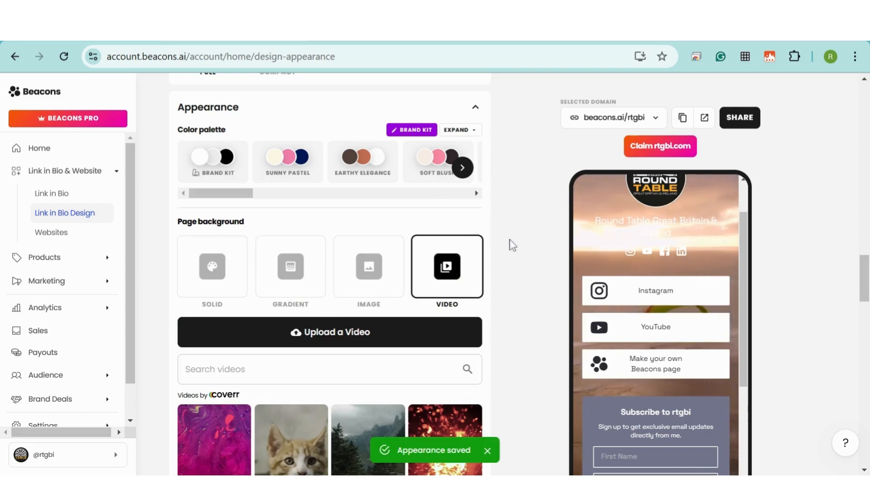
pyautogui.scroll(-1, 512, 245)
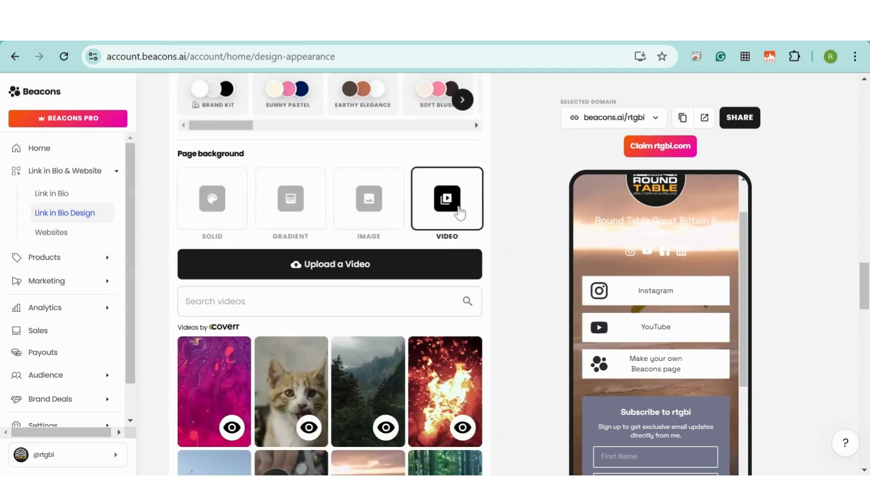
pyautogui.scroll(-1, 308, 410)
pyautogui.scroll(-2, 308, 410)
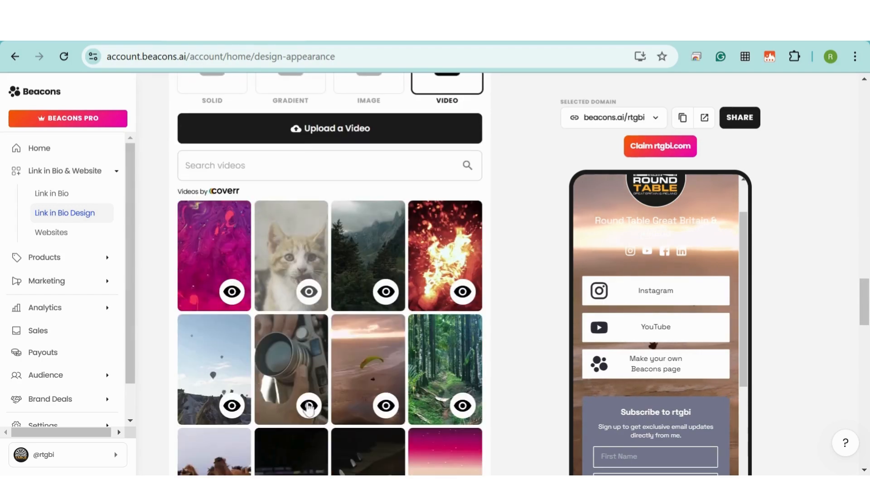
pyautogui.scroll(-1, 377, 311)
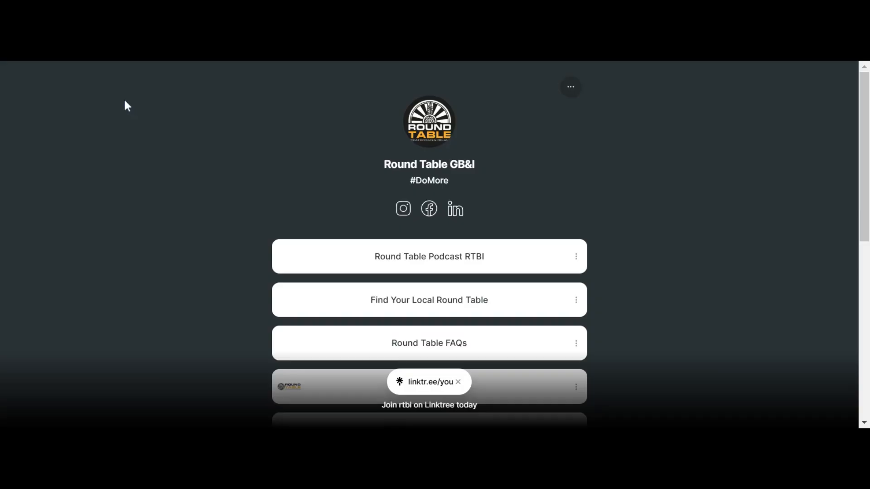
pyautogui.moveTo(867, 99); pyautogui.dragTo(867, 147)
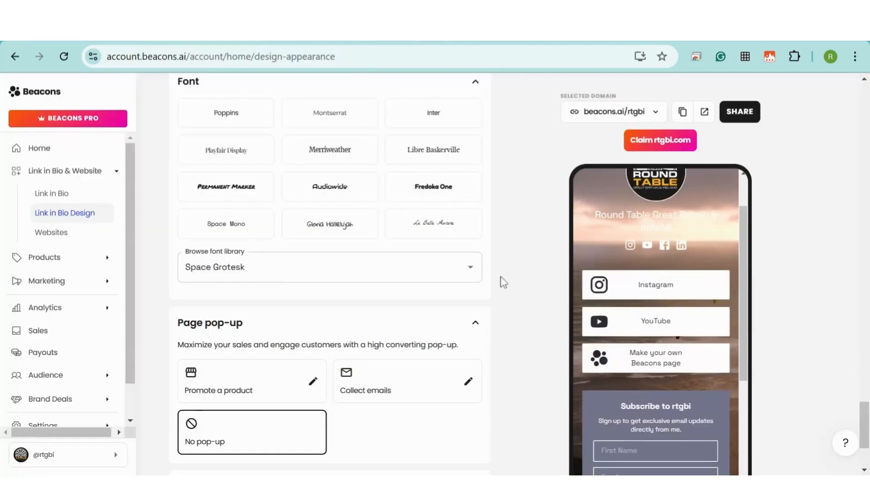
pyautogui.scroll(10, 384, 173)
pyautogui.click(385, 204)
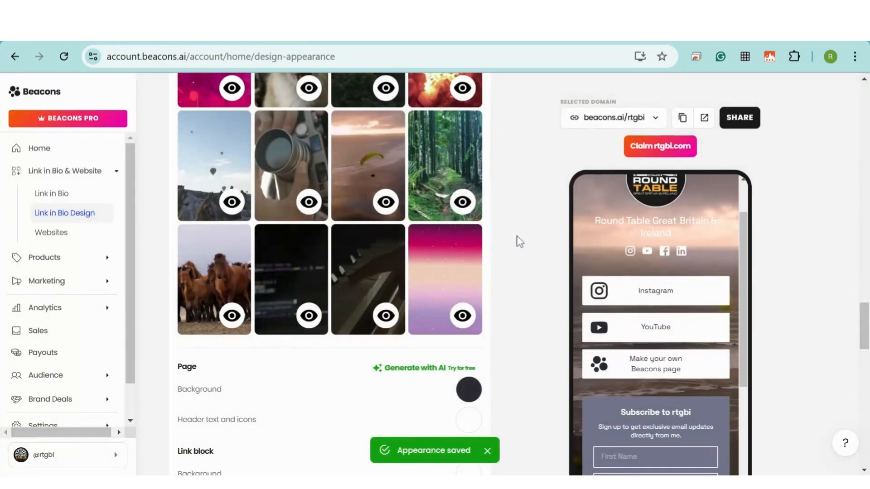
pyautogui.scroll(-3, 519, 242)
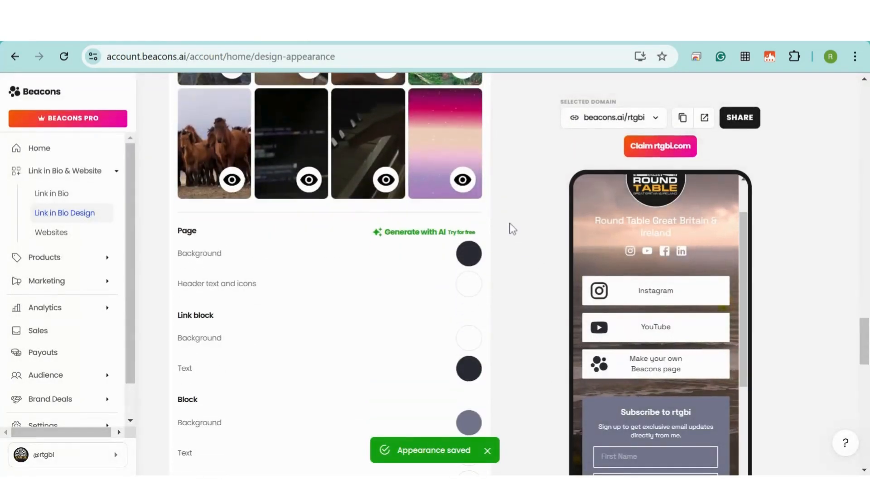
pyautogui.scroll(-4, 511, 219)
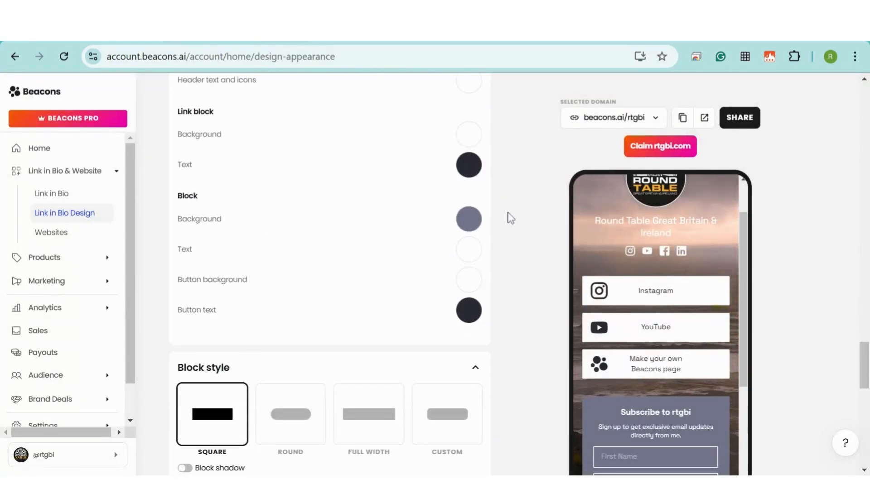
pyautogui.scroll(-7, 510, 218)
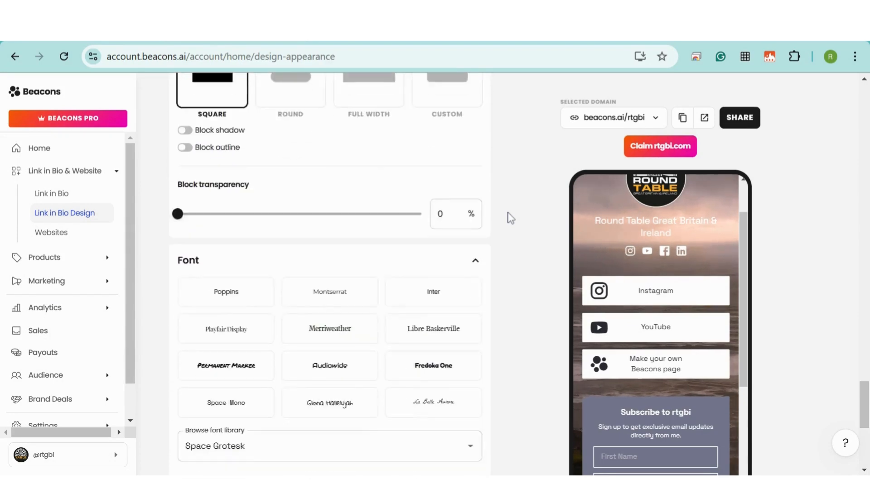
pyautogui.scroll(-2, 511, 218)
pyautogui.scroll(-2, 509, 217)
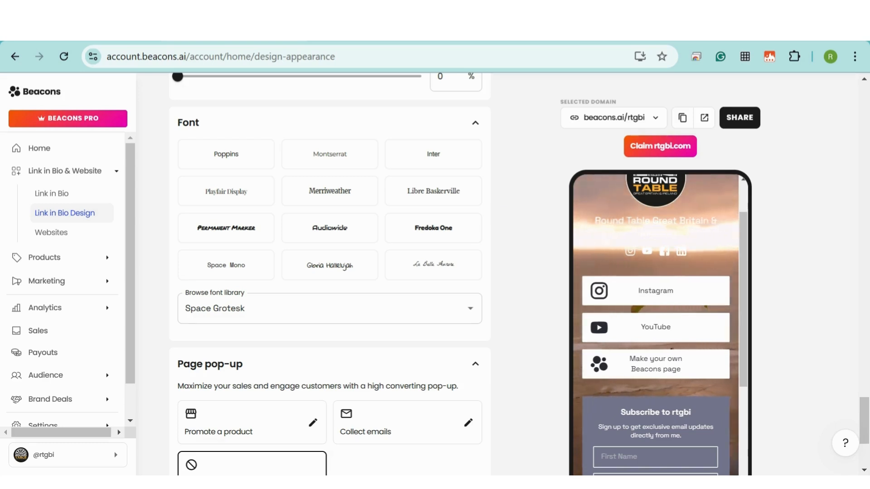
pyautogui.scroll(-4, 494, 214)
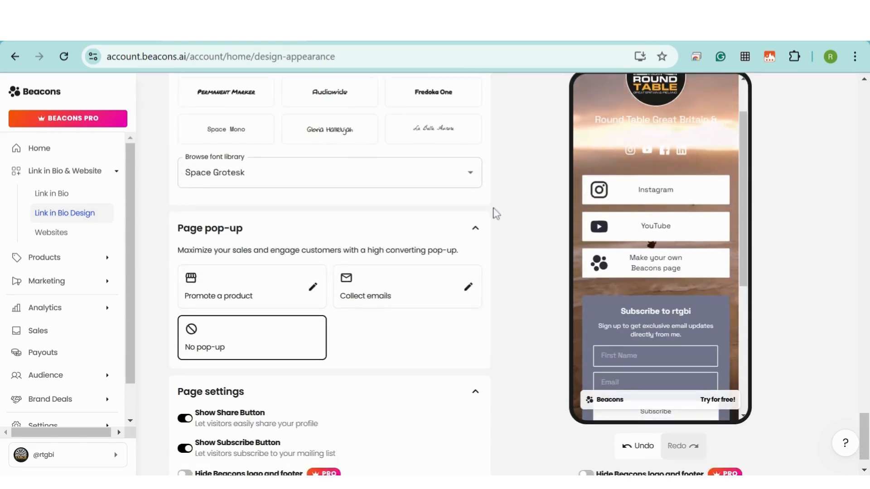
pyautogui.scroll(-1, 496, 214)
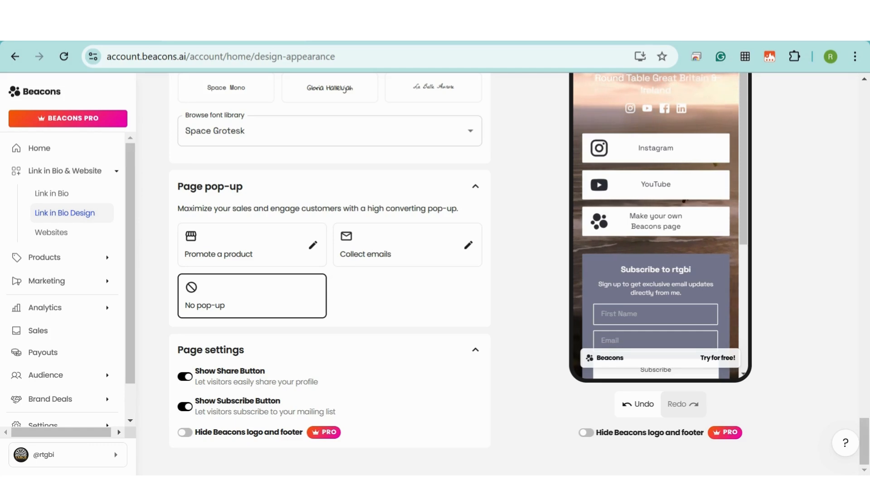
# - Turn on the Email Signup block under Link in Bio and open its Name/Email form editor
pyautogui.click(52, 194)
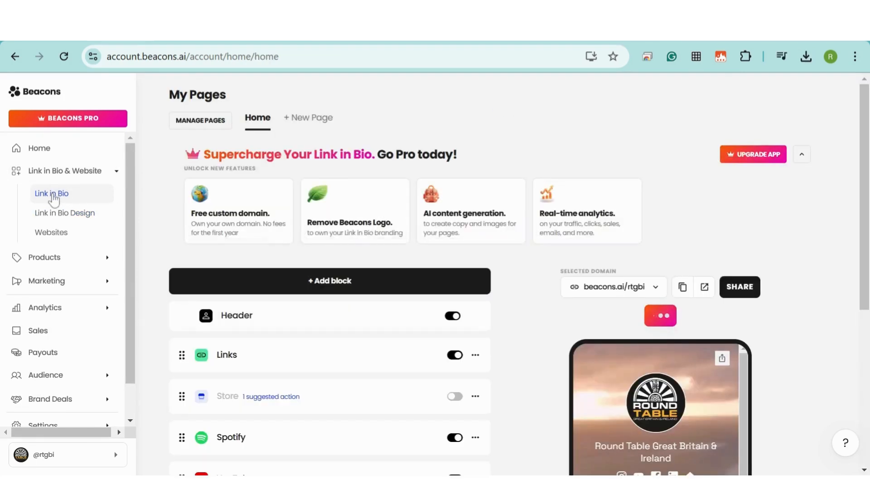
pyautogui.scroll(-4, 185, 136)
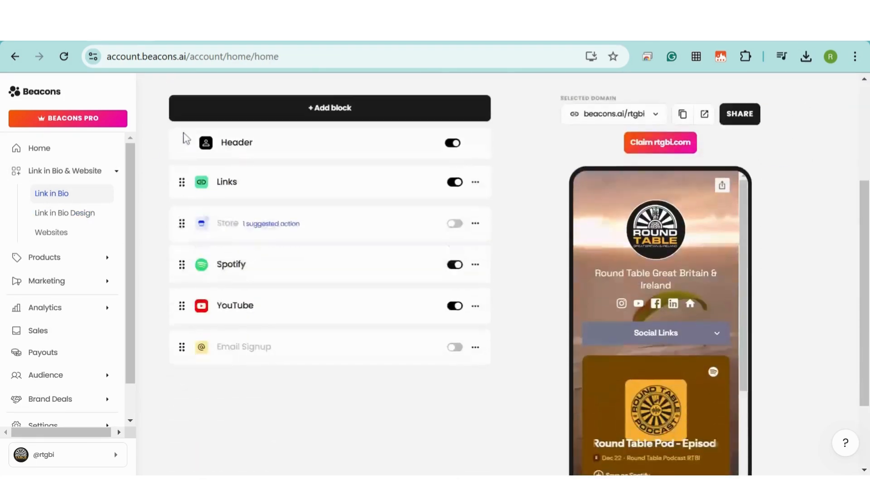
pyautogui.scroll(-2, 183, 145)
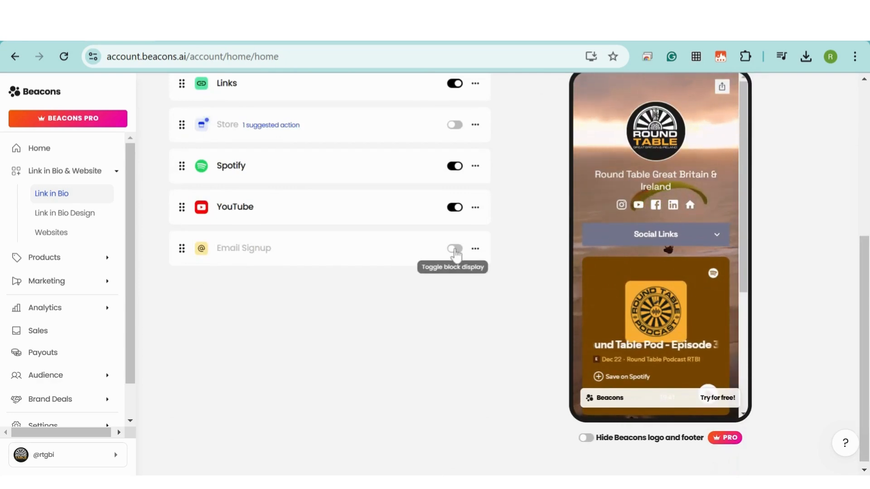
pyautogui.click(455, 249)
pyautogui.scroll(-2, 698, 213)
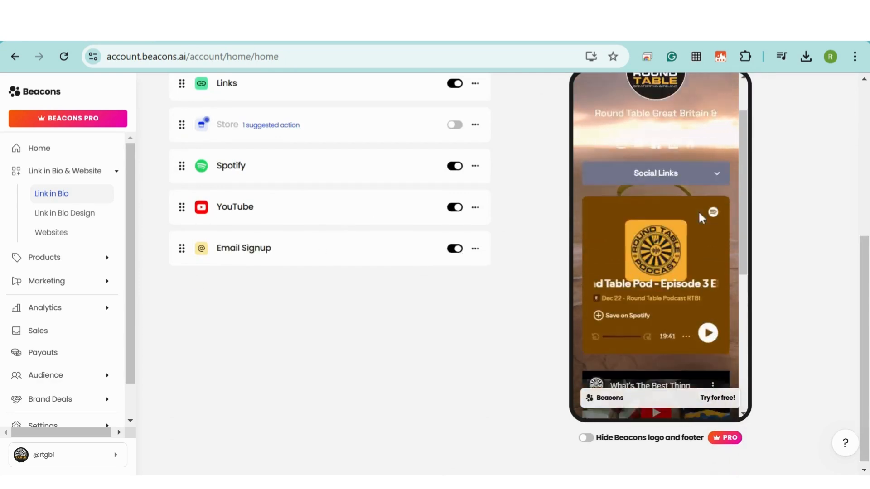
pyautogui.scroll(-5, 699, 212)
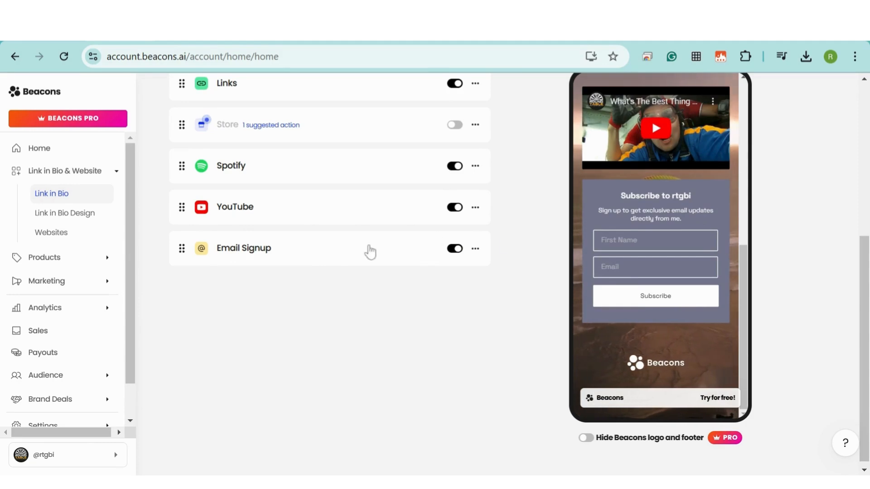
pyautogui.click(234, 256)
pyautogui.scroll(-2, 238, 349)
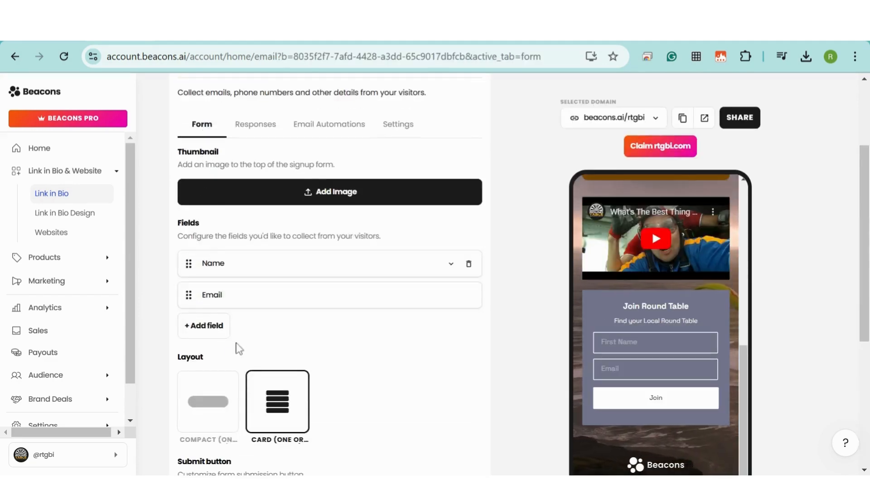
# - Add Phone number, Location and a custom field named Age to the signup form
pyautogui.click(203, 326)
pyautogui.click(229, 358)
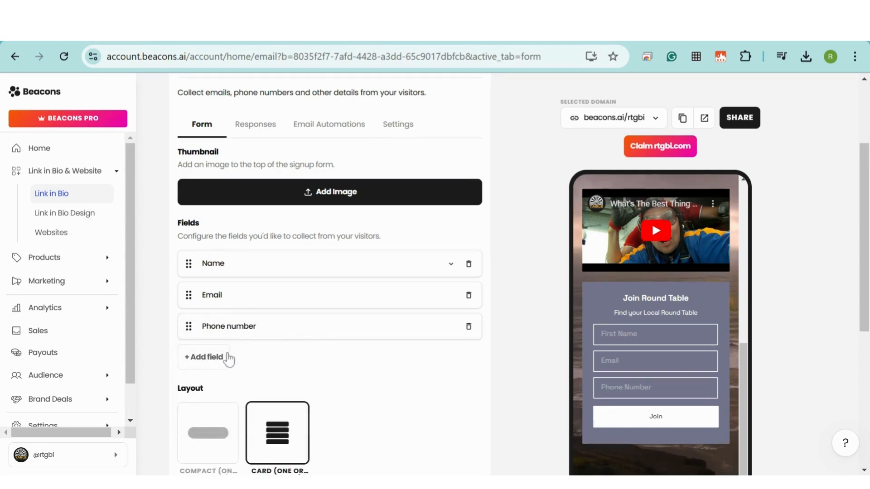
pyautogui.click(229, 358)
pyautogui.click(214, 385)
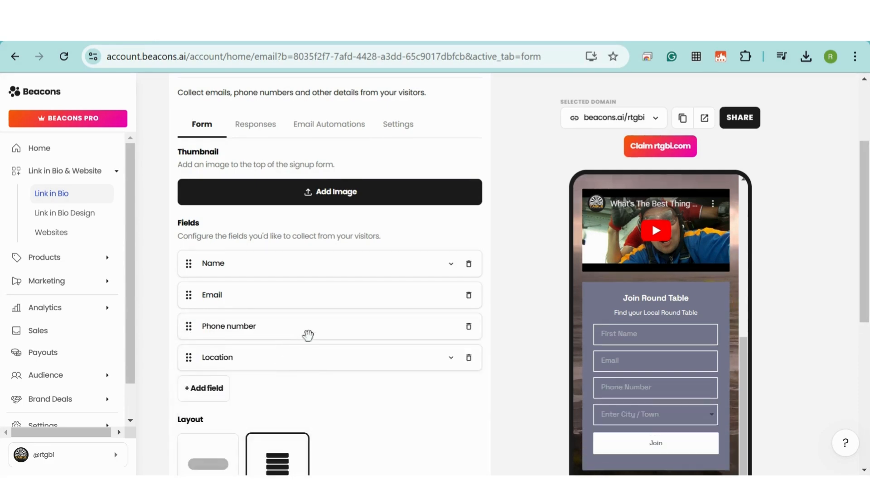
pyautogui.scroll(-3, 309, 319)
pyautogui.click(209, 256)
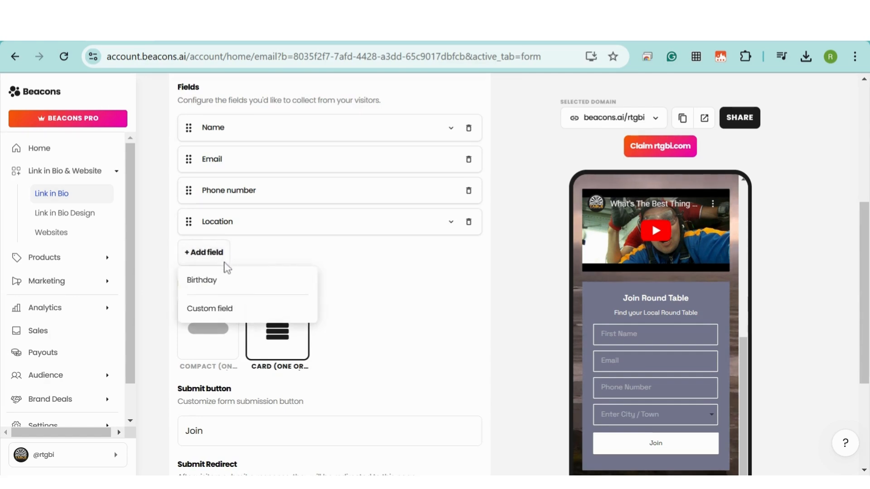
pyautogui.click(220, 307)
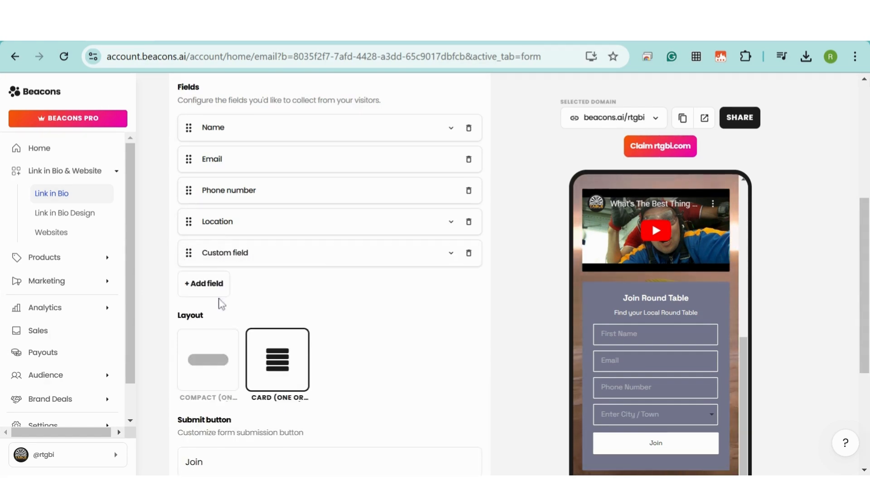
pyautogui.click(451, 253)
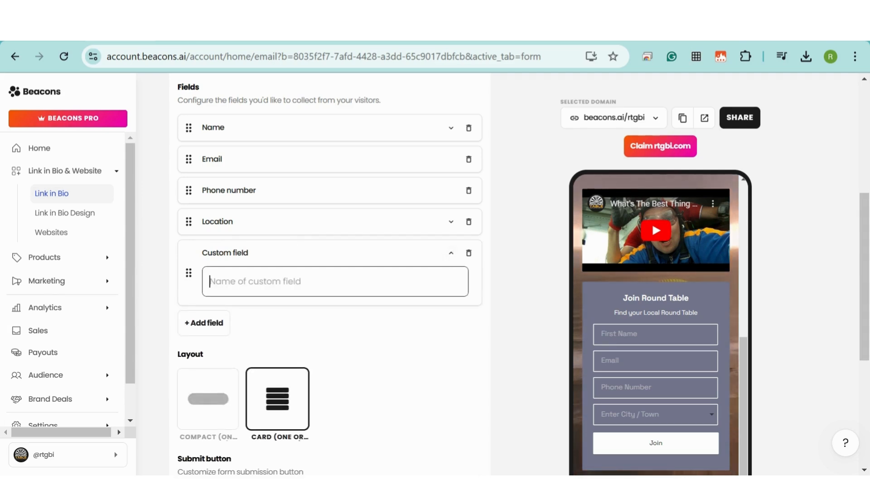
pyautogui.write('Age')
pyautogui.click(427, 332)
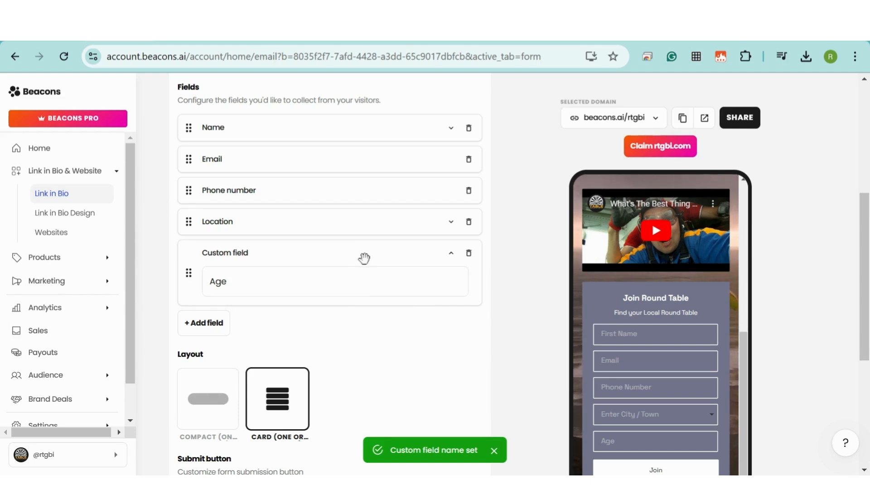
# - Set the form's success message to 'Thanks, we'll be in touch son!'
pyautogui.scroll(-2, 363, 258)
pyautogui.scroll(-4, 364, 259)
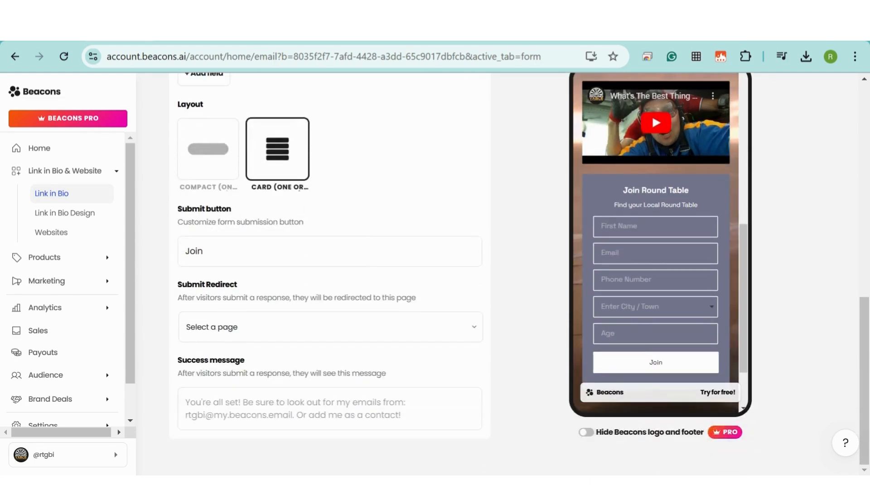
pyautogui.click(295, 412)
pyautogui.write('Thanks')
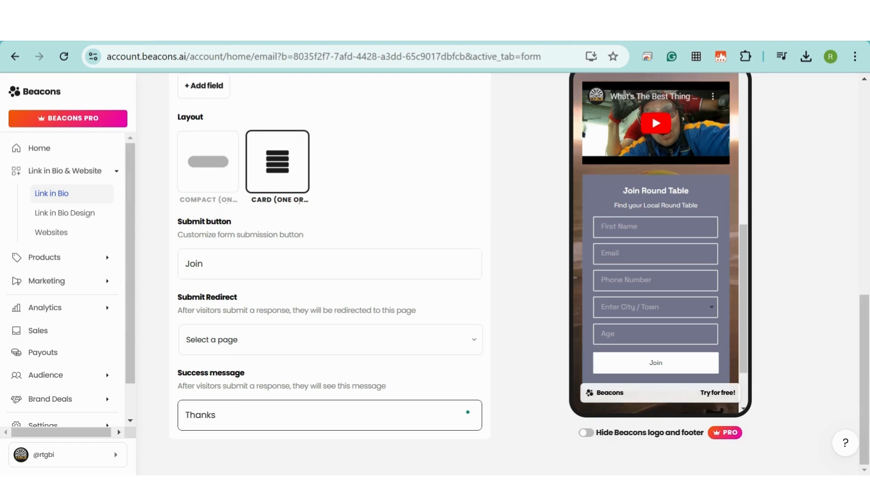
pyautogui.write(", we'll be in touch son touch soon")
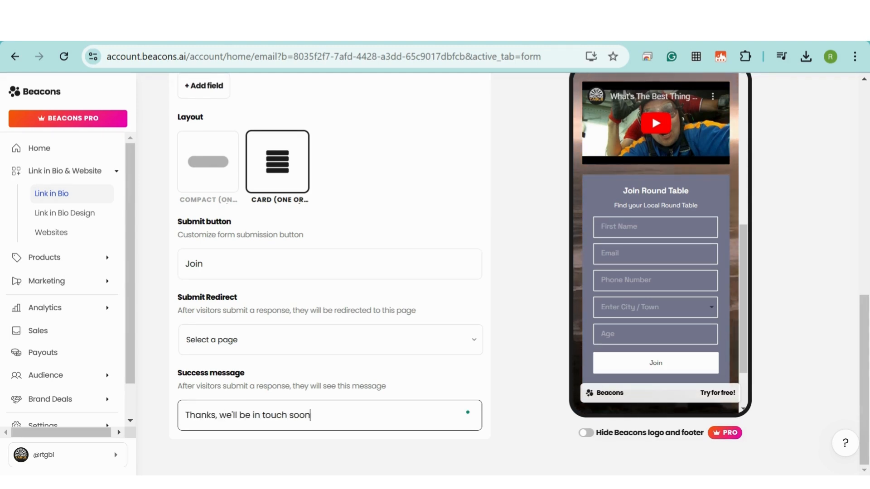
pyautogui.write('!')
pyautogui.scroll(9, 450, 352)
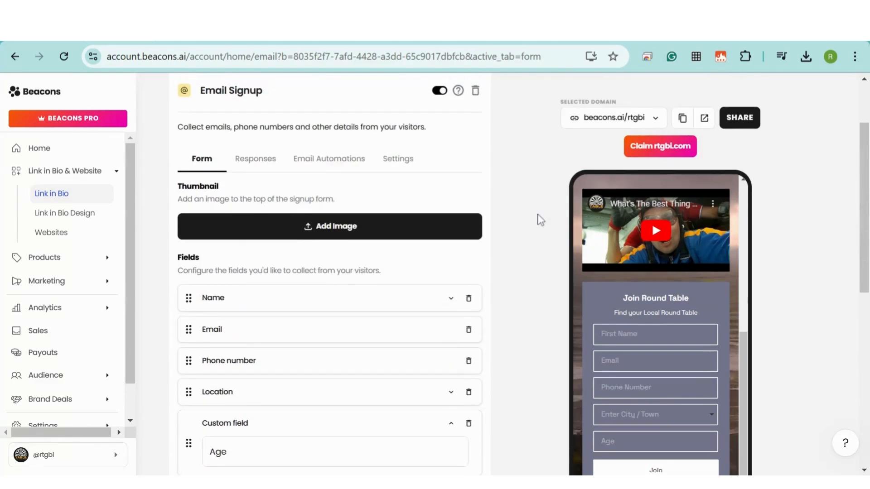
# - Preview the signup form on the live beacons.ai/rtgbi page, check its Responses, then return to My Pages
pyautogui.click(704, 118)
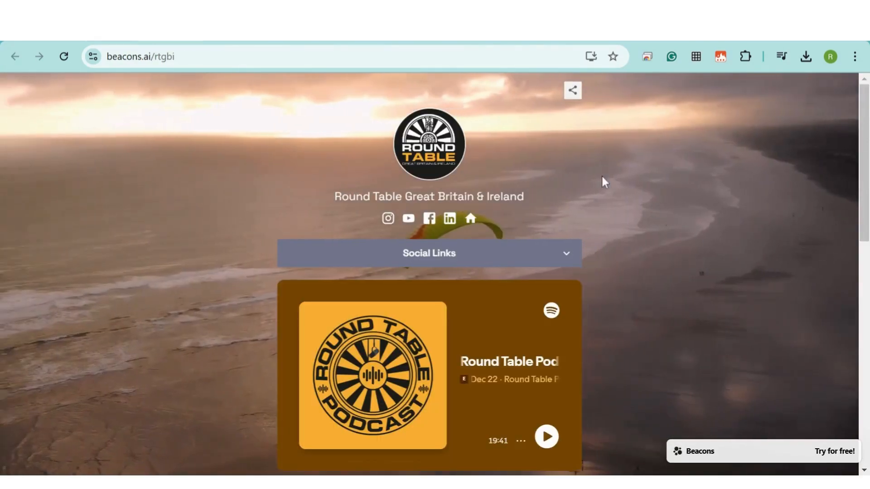
pyautogui.scroll(-3, 665, 180)
pyautogui.scroll(-8, 665, 180)
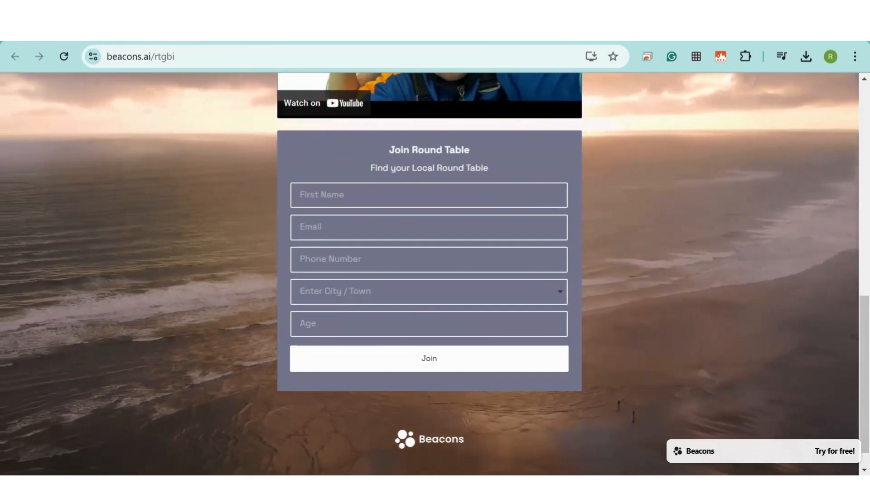
pyautogui.click(116, 41)
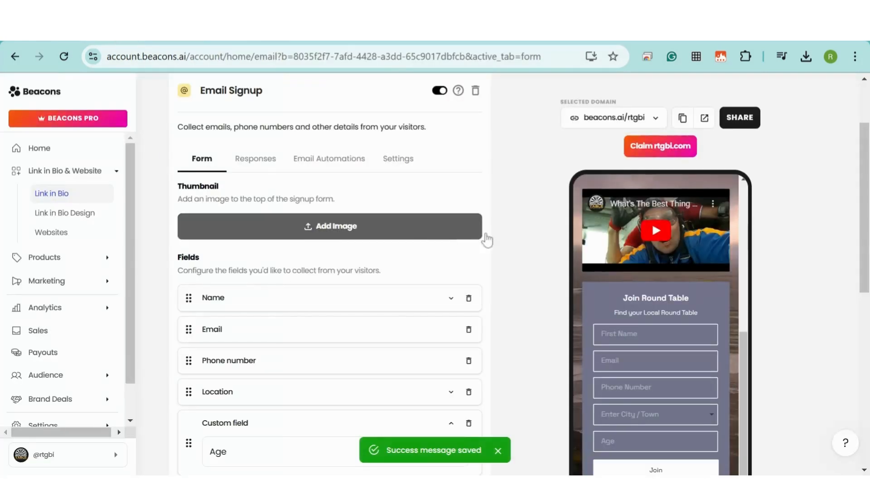
pyautogui.click(256, 160)
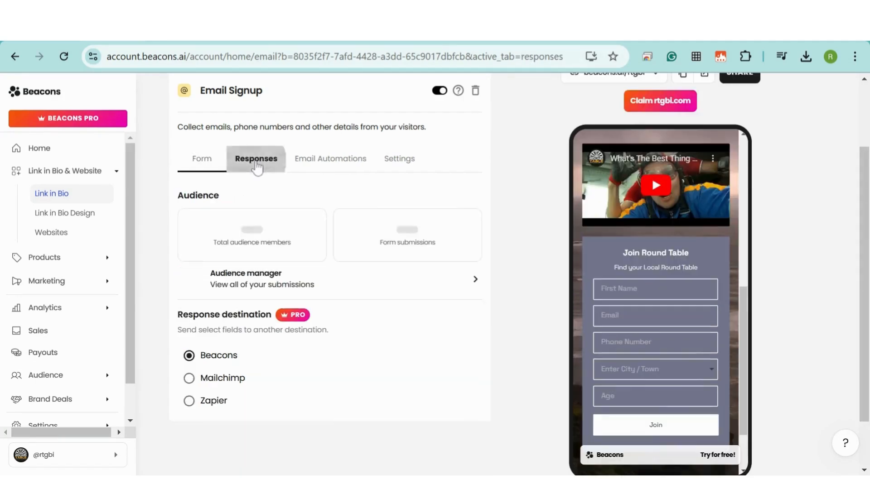
pyautogui.click(38, 149)
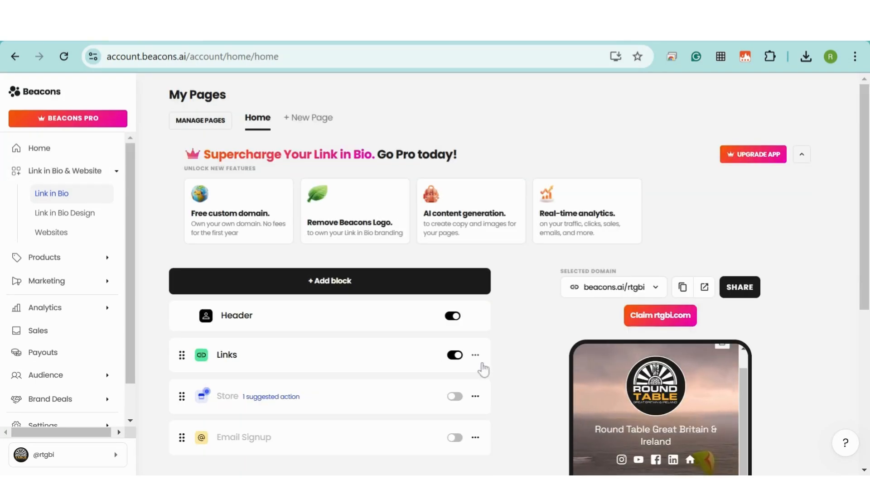
# - Paste the Round Table Podcast RTBI Spotify URL as a new link at the top of the Links block
pyautogui.scroll(-3, 516, 302)
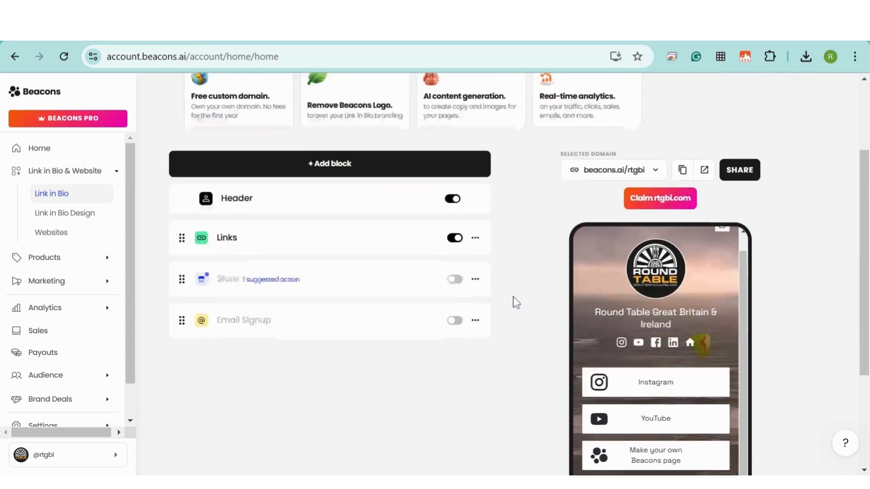
pyautogui.scroll(-2, 517, 302)
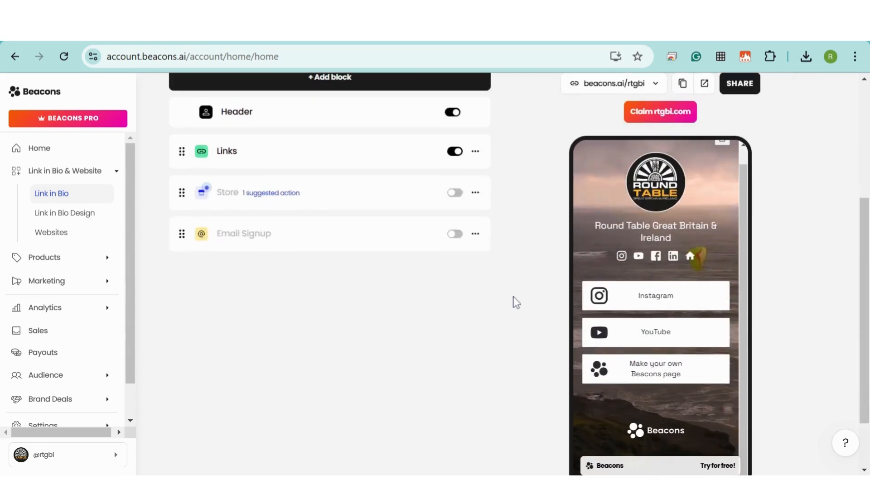
pyautogui.click(227, 153)
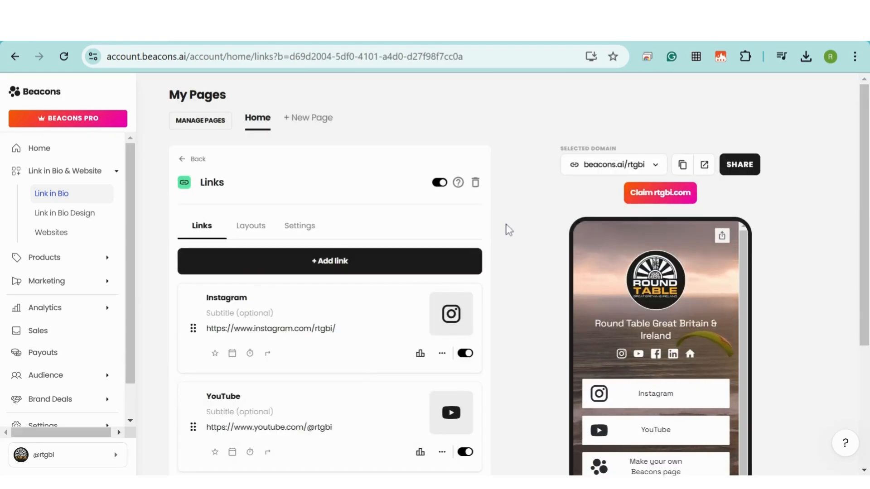
pyautogui.scroll(-2, 866, 224)
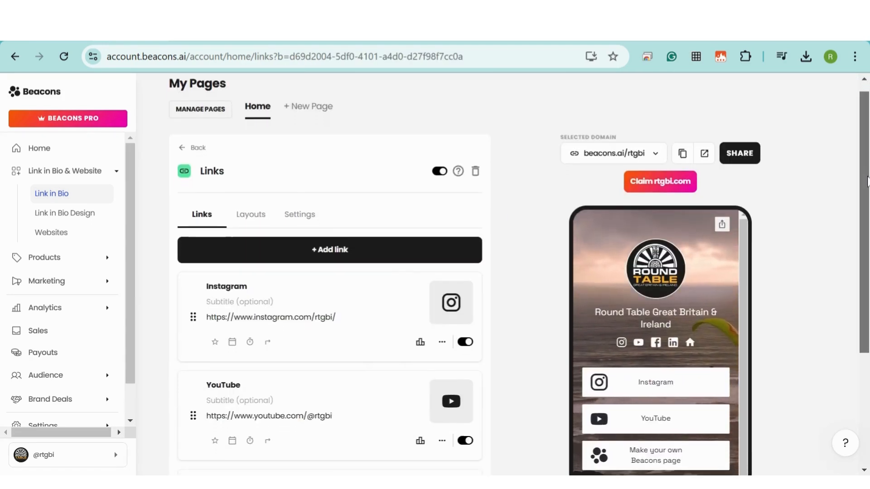
pyautogui.scroll(-1, 866, 225)
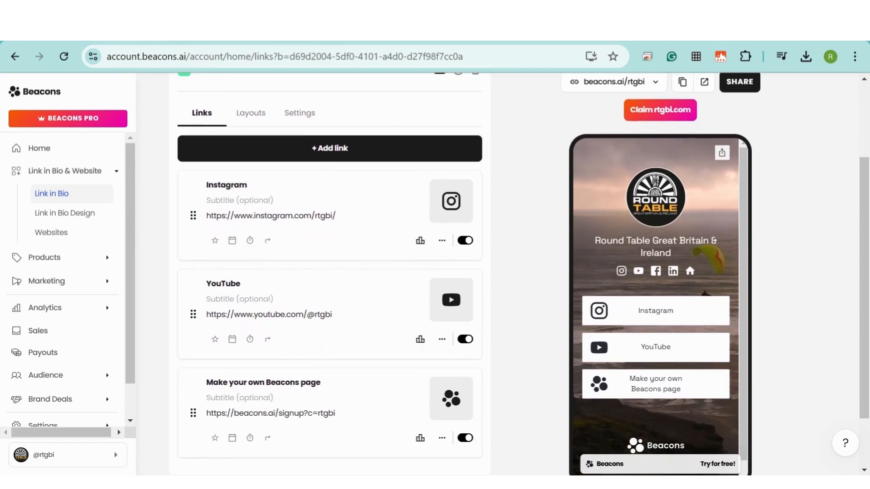
pyautogui.click(334, 162)
pyautogui.hotkey('ctrl', 'v')
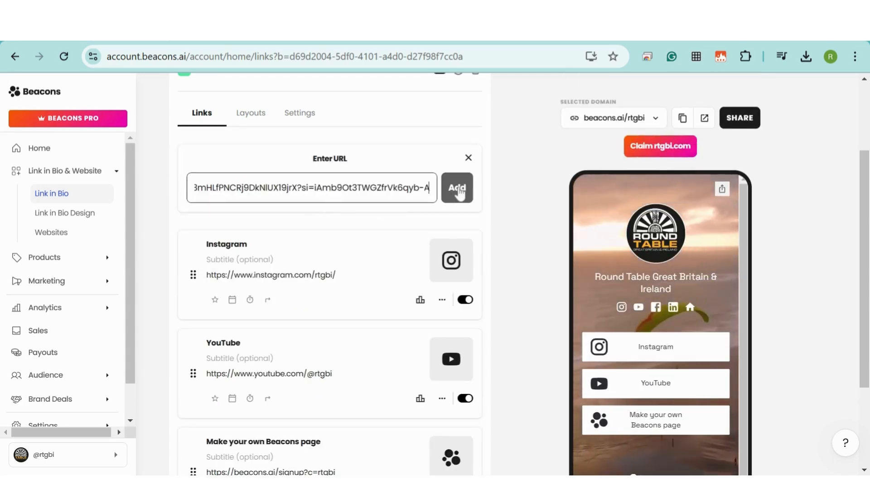
pyautogui.click(458, 190)
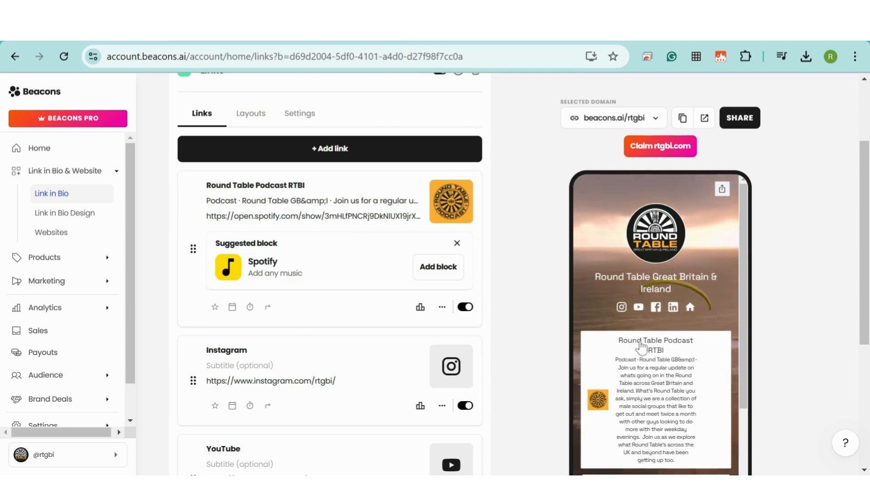
# - Delete the podcast link's long subtitle text
pyautogui.scroll(-1, 709, 285)
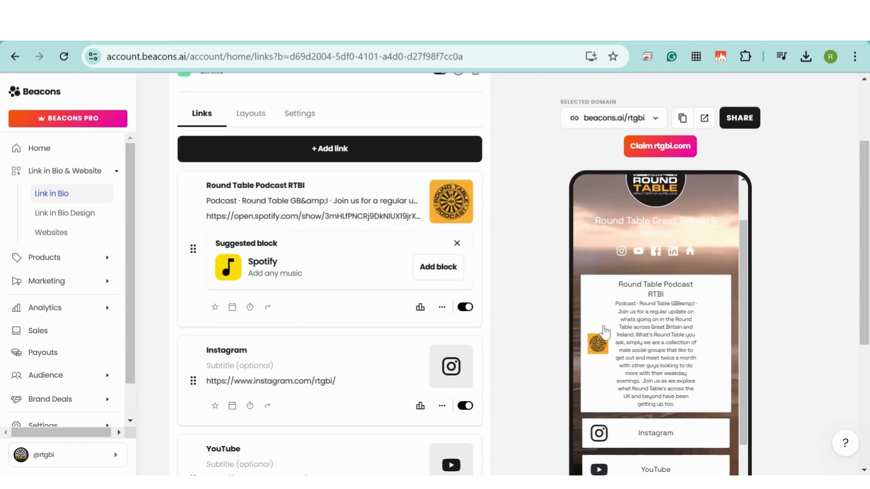
pyautogui.click(208, 200)
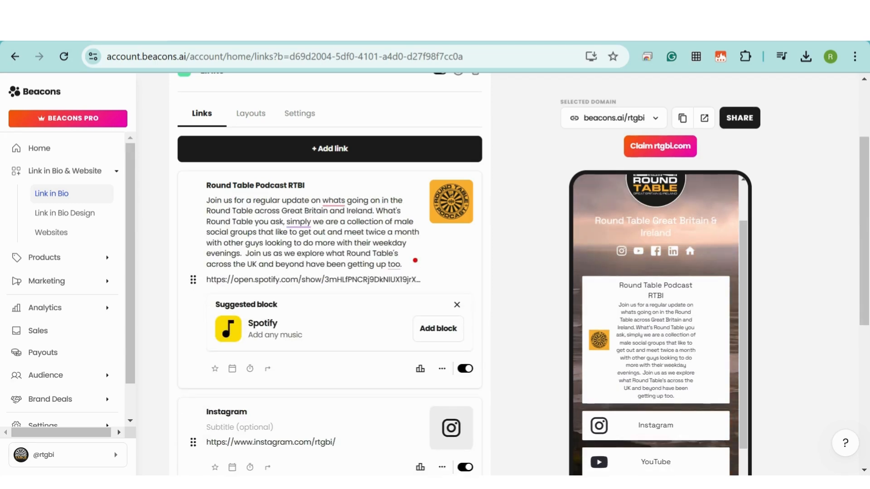
pyautogui.hotkey('ctrl', 'a')
pyautogui.press('BackSpace')
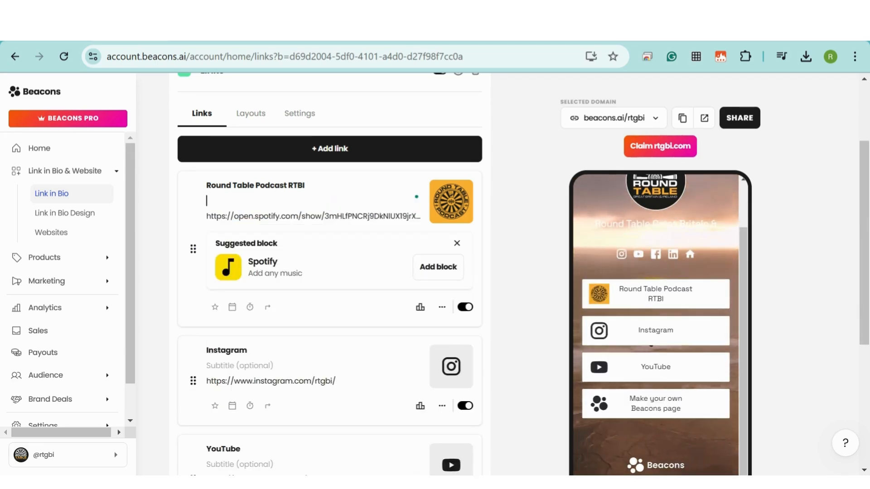
# - Replace the podcast link's thumbnail with the Spotify social icon
pyautogui.click(460, 193)
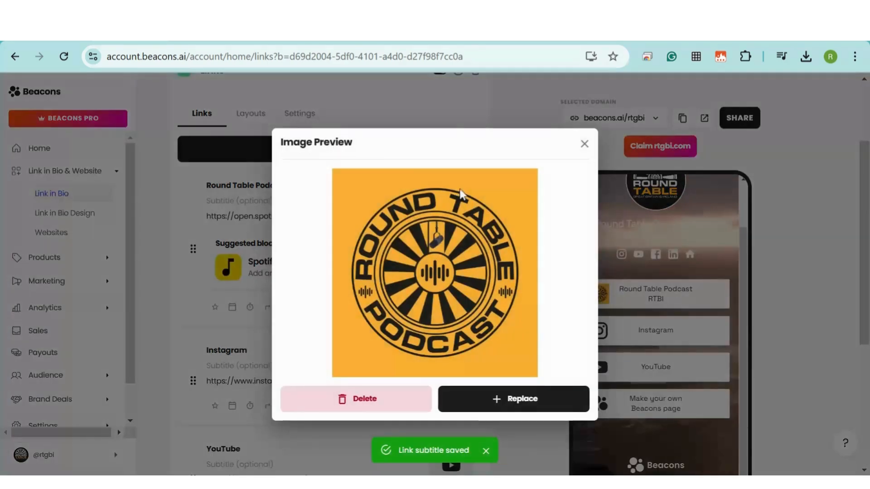
pyautogui.click(528, 400)
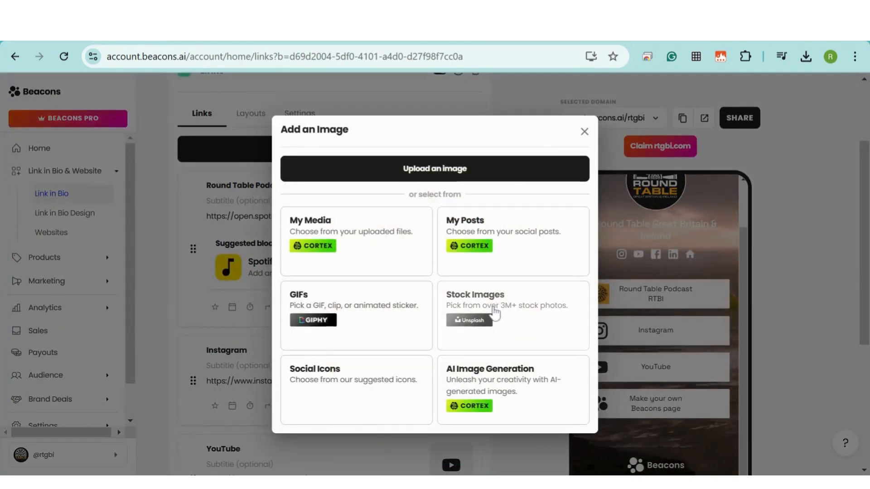
pyautogui.click(338, 382)
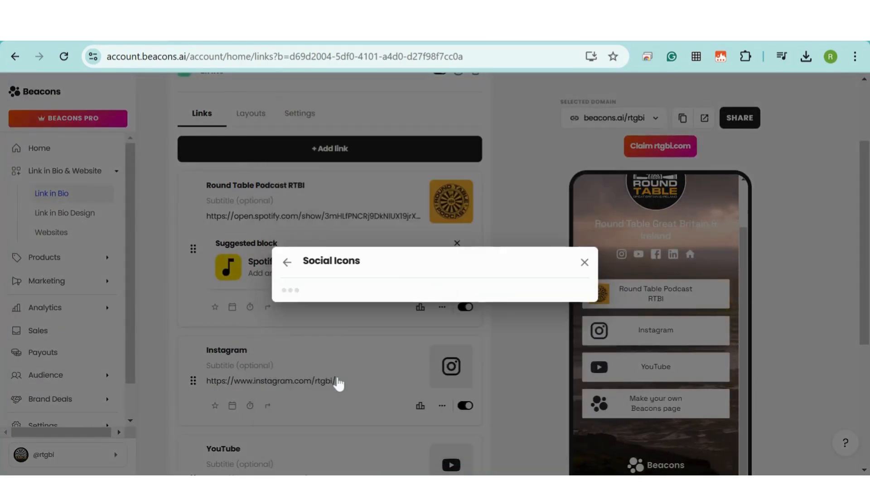
pyautogui.click(514, 352)
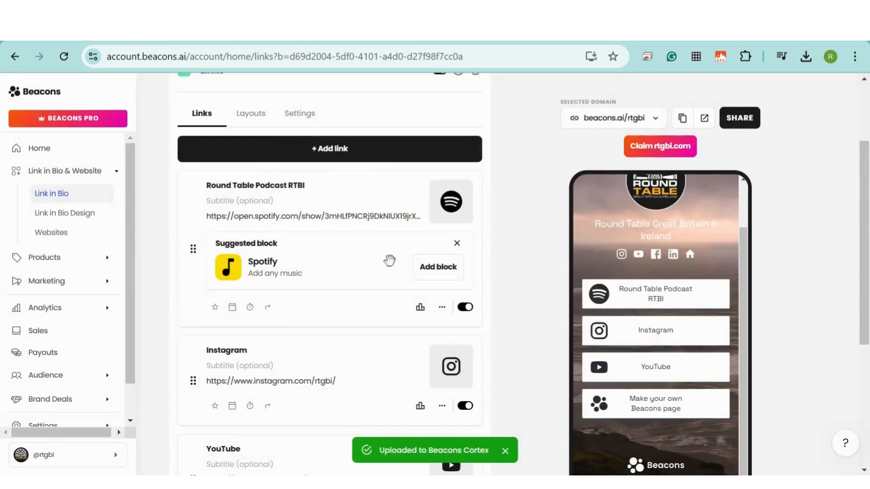
pyautogui.click(215, 308)
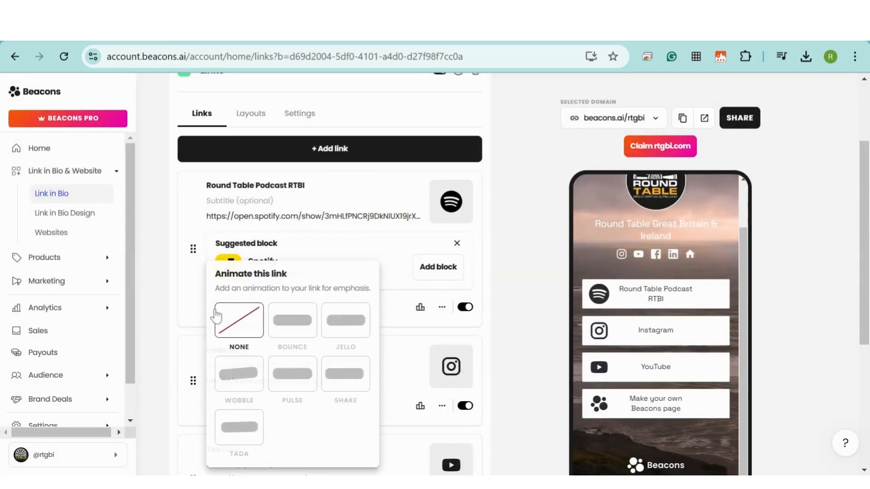
pyautogui.click(288, 328)
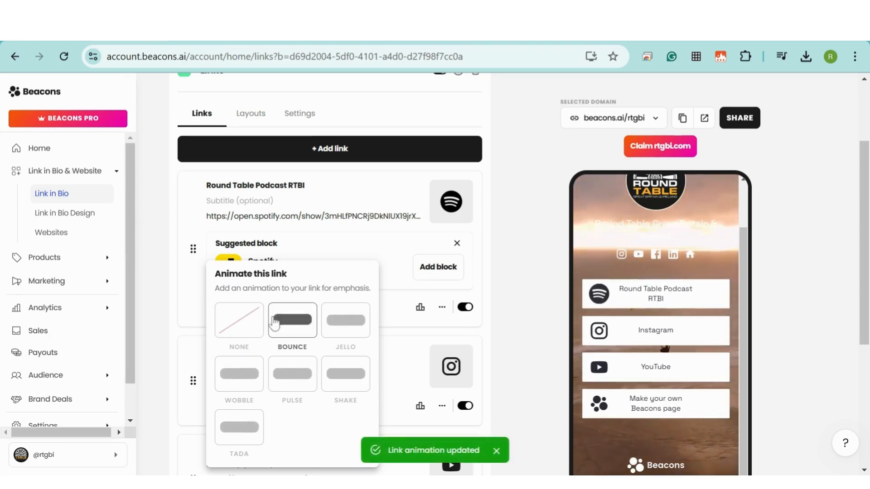
pyautogui.click(254, 325)
pyautogui.click(392, 337)
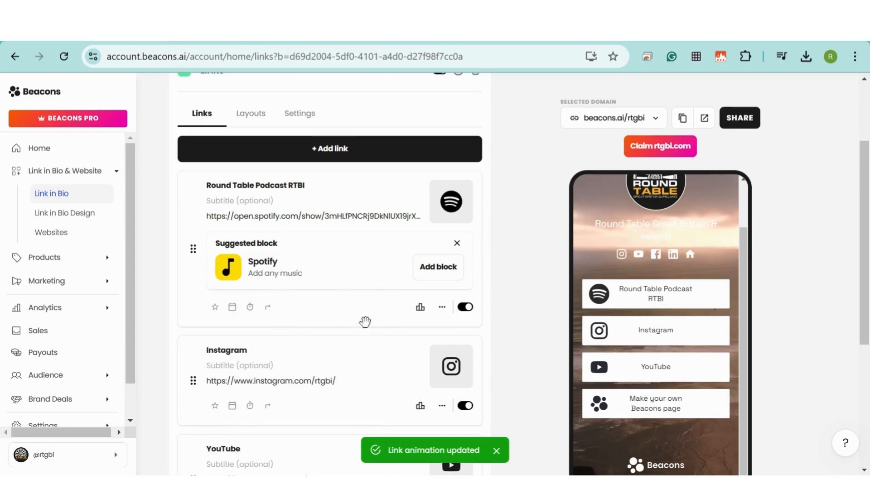
pyautogui.click(233, 309)
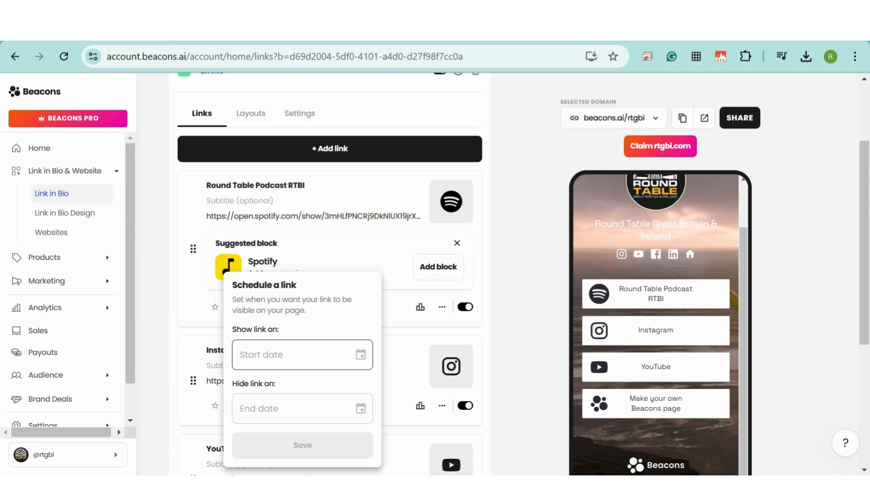
pyautogui.click(302, 355)
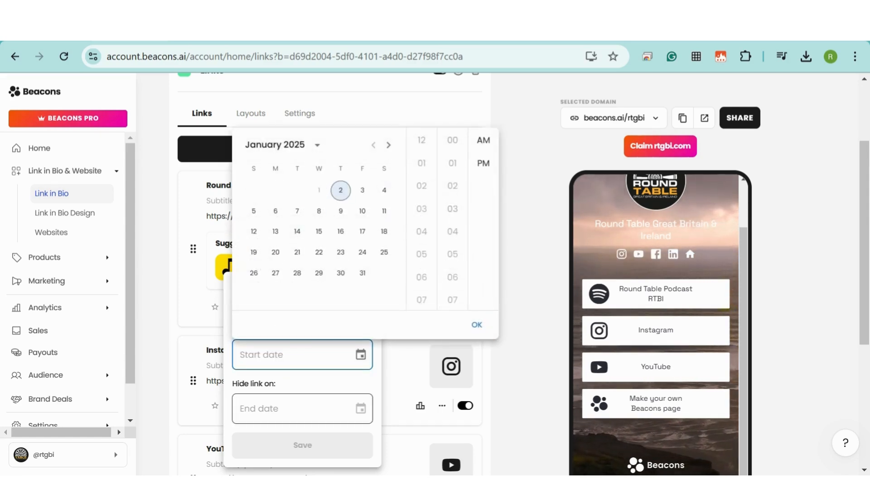
pyautogui.click(303, 409)
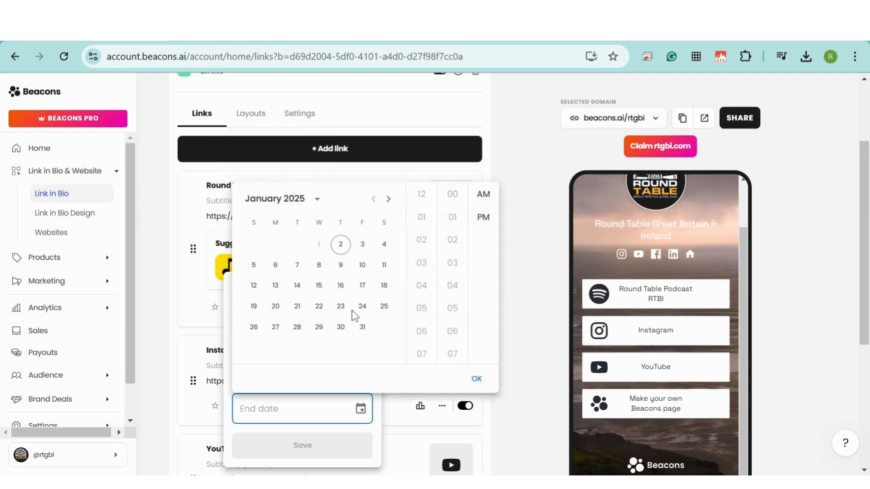
pyautogui.click(515, 371)
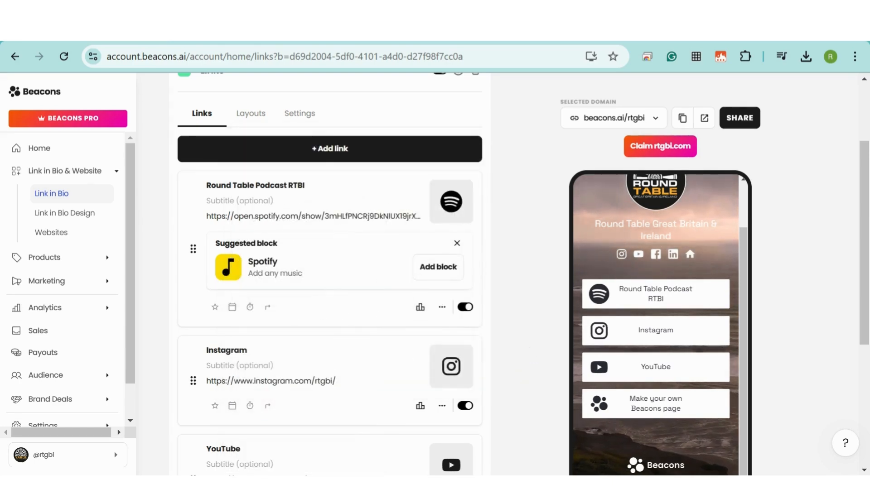
pyautogui.click(250, 307)
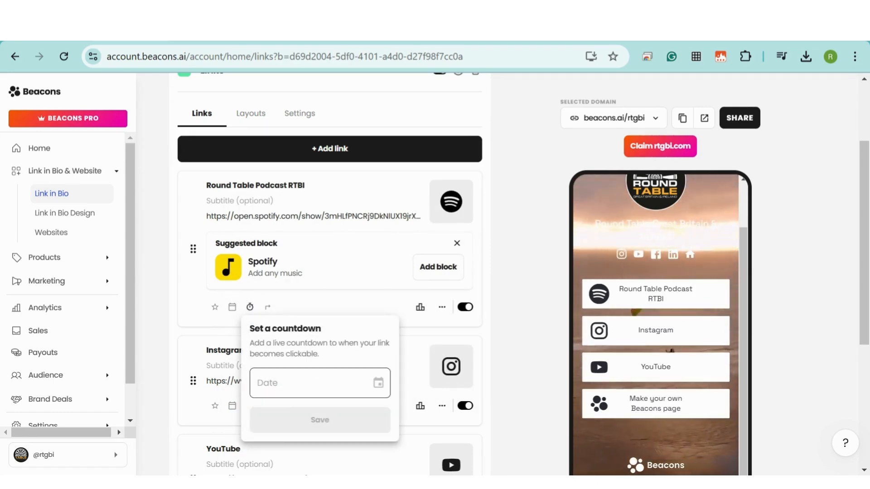
pyautogui.click(319, 383)
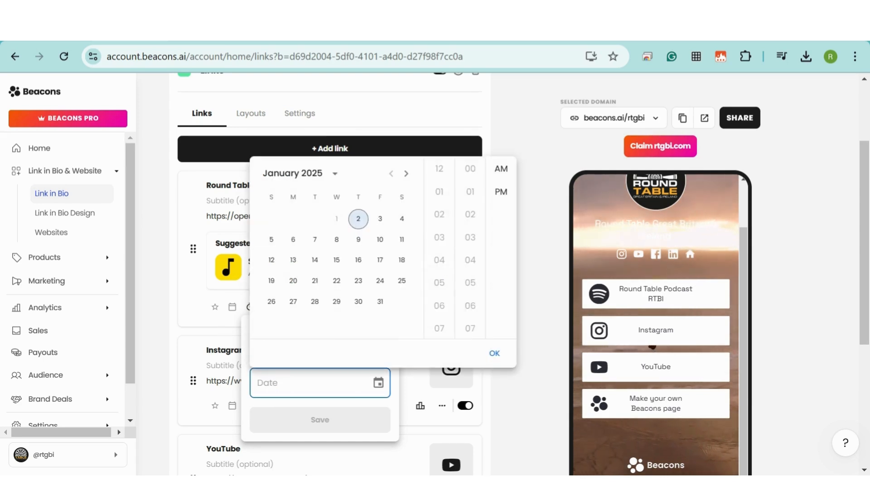
pyautogui.click(401, 219)
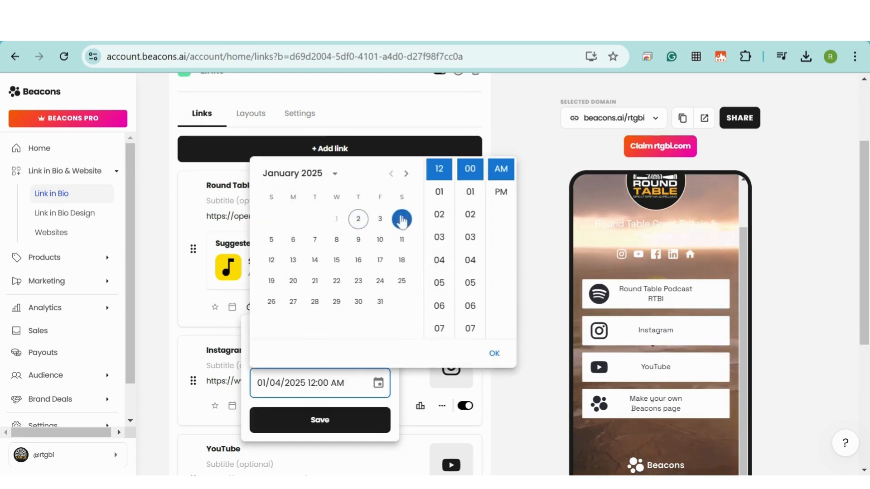
pyautogui.click(333, 420)
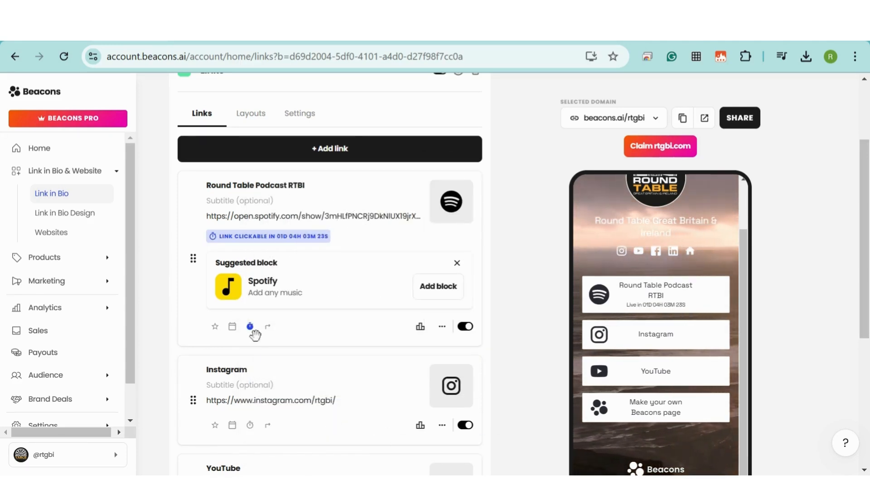
pyautogui.click(252, 329)
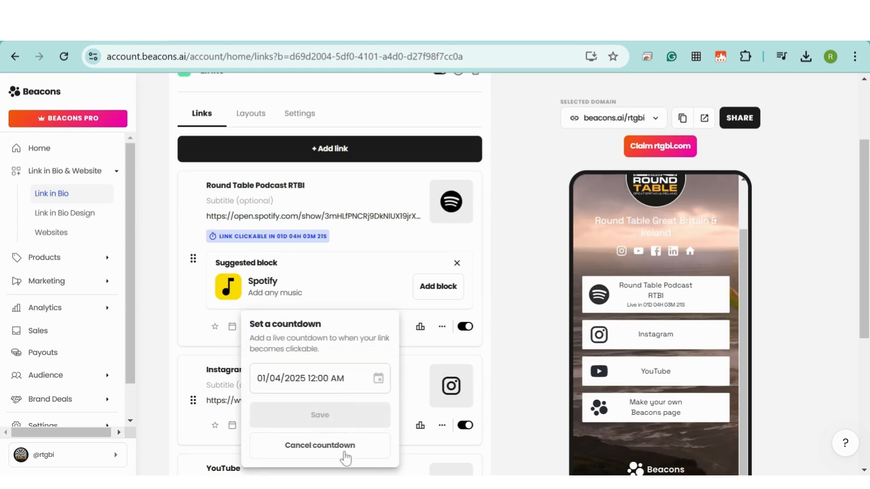
pyautogui.click(345, 459)
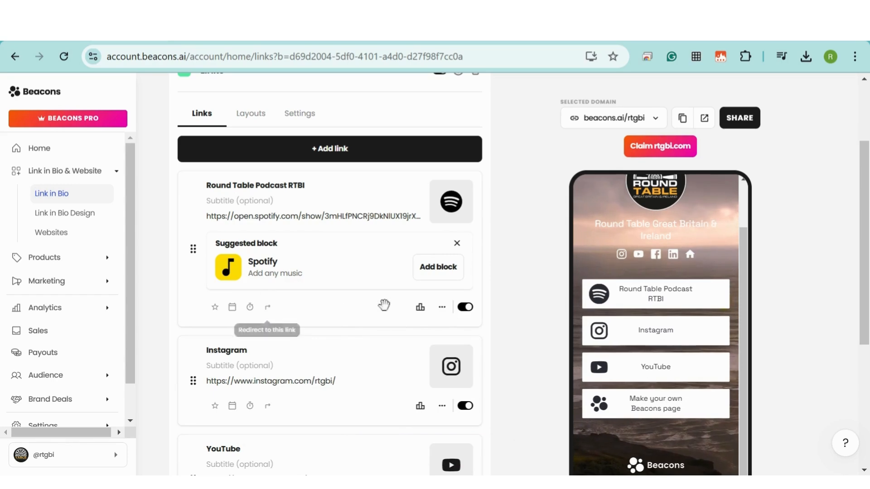
pyautogui.click(421, 310)
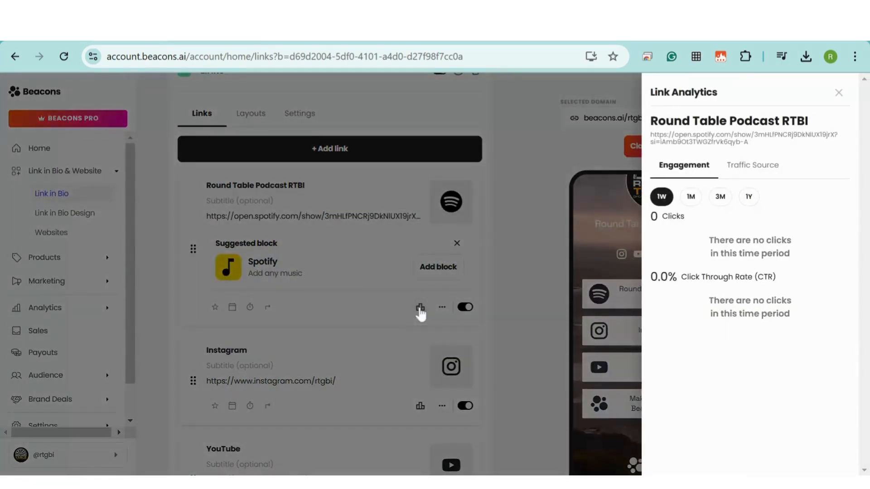
pyautogui.click(443, 309)
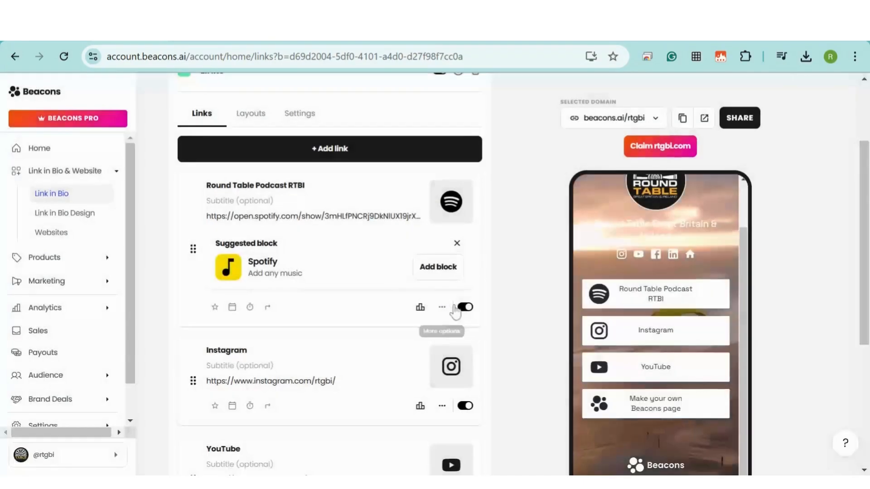
pyautogui.click(466, 307)
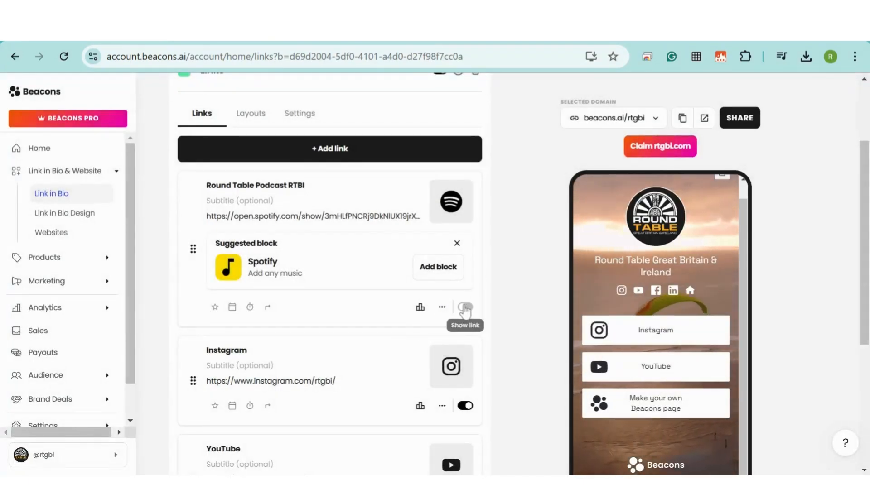
pyautogui.click(465, 307)
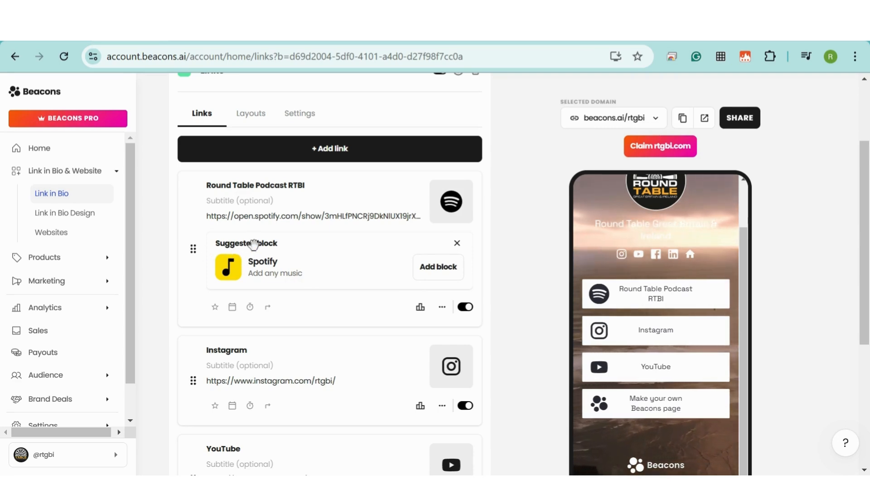
# - Add the suggested Spotify player block for the Round Table podcast and open its settings
pyautogui.click(438, 267)
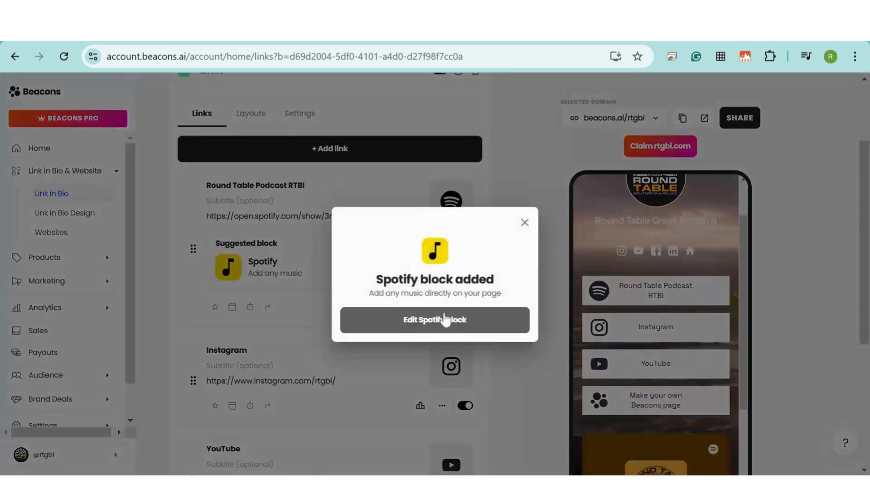
pyautogui.click(433, 321)
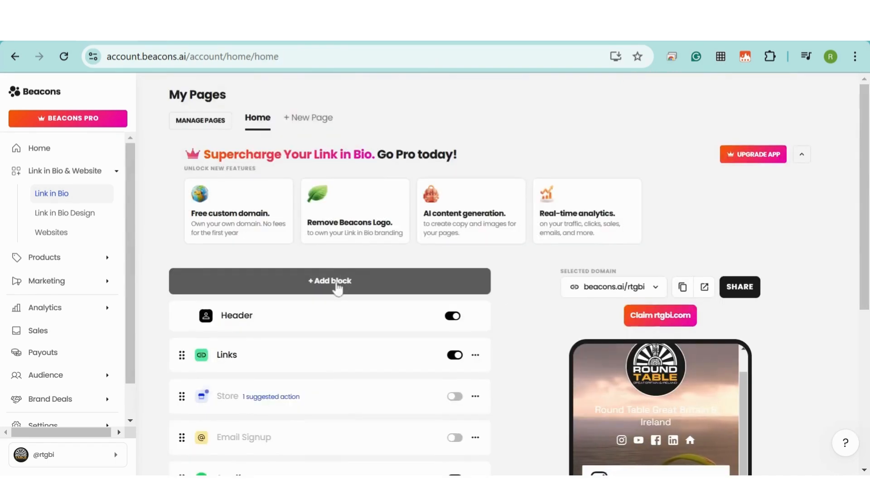
# - Add a YouTube block and embed the Round Table video by pasting its URL
pyautogui.click(338, 284)
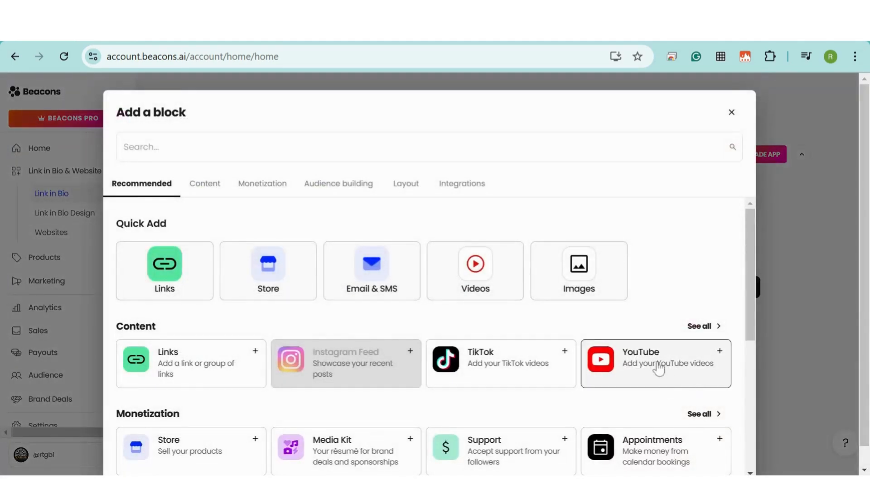
pyautogui.click(658, 369)
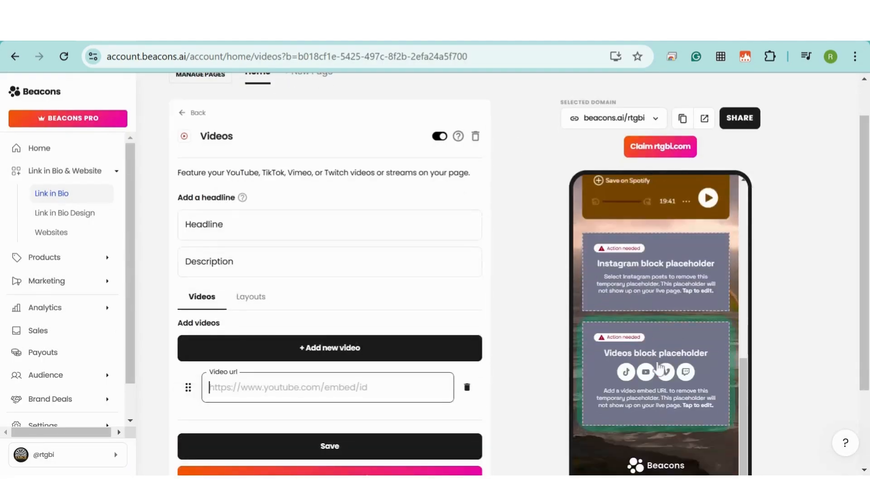
pyautogui.write('https://www.youtube.com/watch?v=LpAexIP410A')
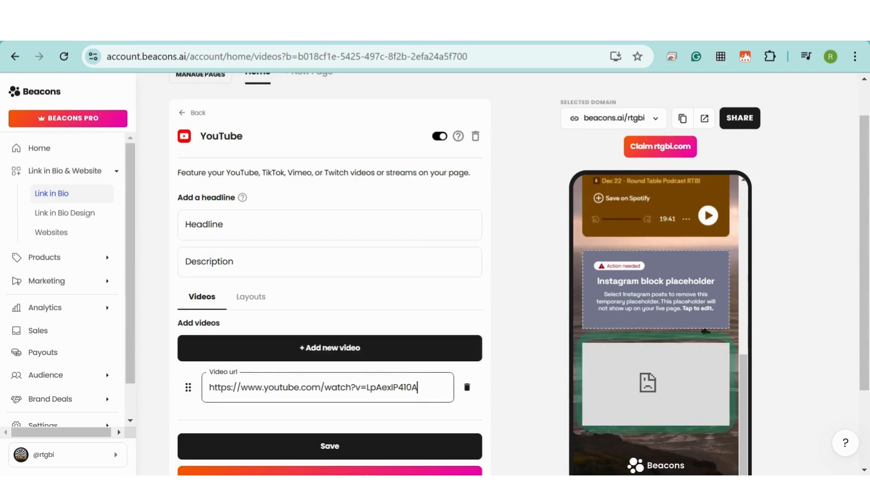
pyautogui.press('Return')
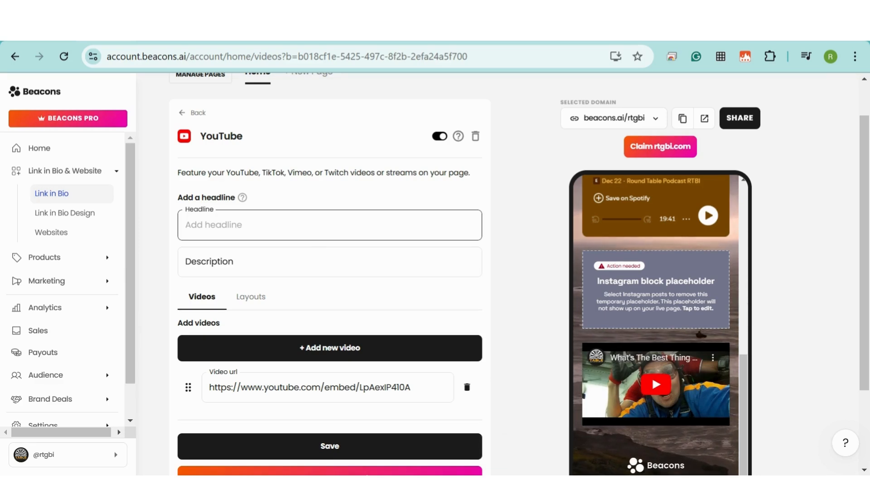
pyautogui.write('headline')
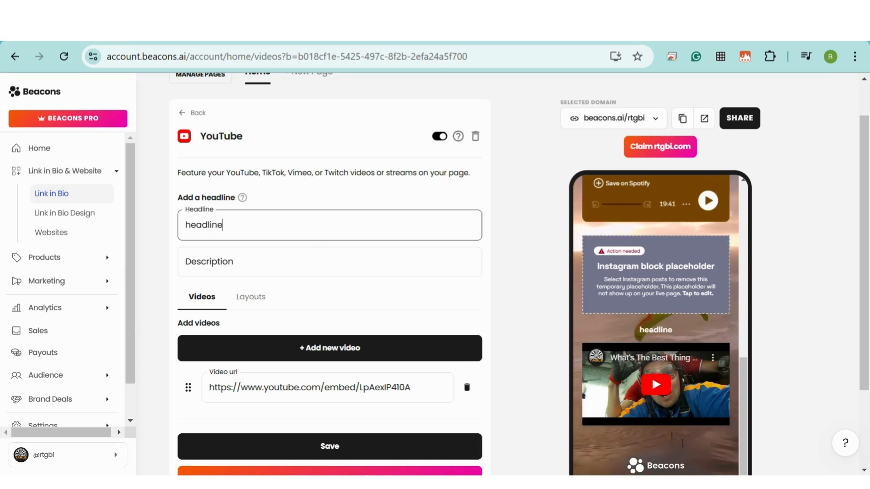
pyautogui.press('BackSpace')
pyautogui.press('BackSpace')
pyautogui.press('BackSpace')
pyautogui.press('BackSpace')
pyautogui.press('BackSpace')
pyautogui.press('BackSpace')
pyautogui.press('BackSpace')
pyautogui.press('BackSpace')
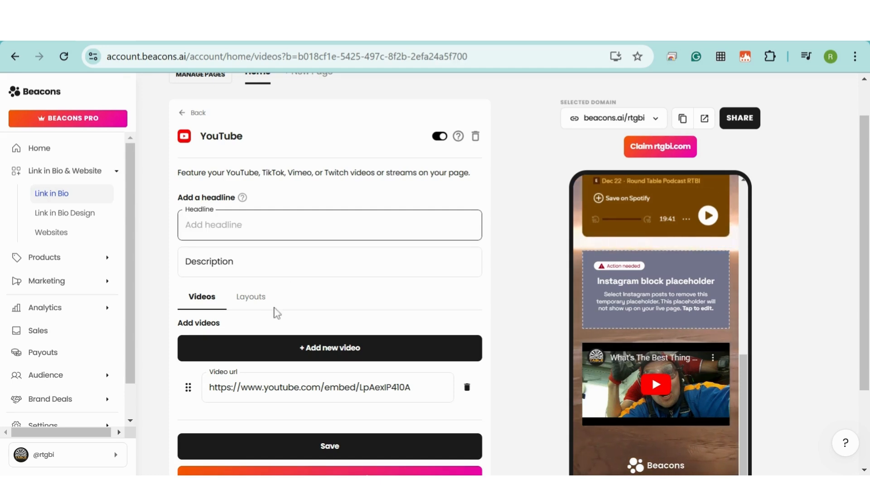
# - Set the YouTube block's video layout to Column
pyautogui.scroll(-2, 437, 272)
pyautogui.click(252, 230)
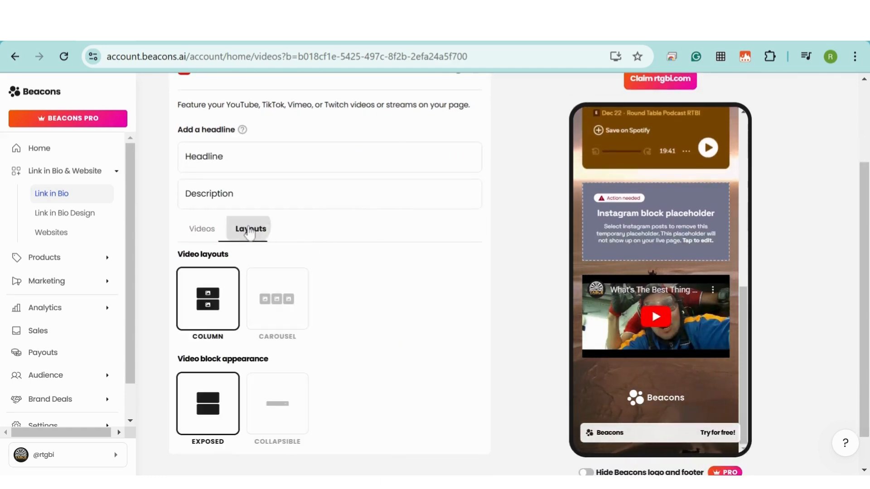
pyautogui.click(286, 311)
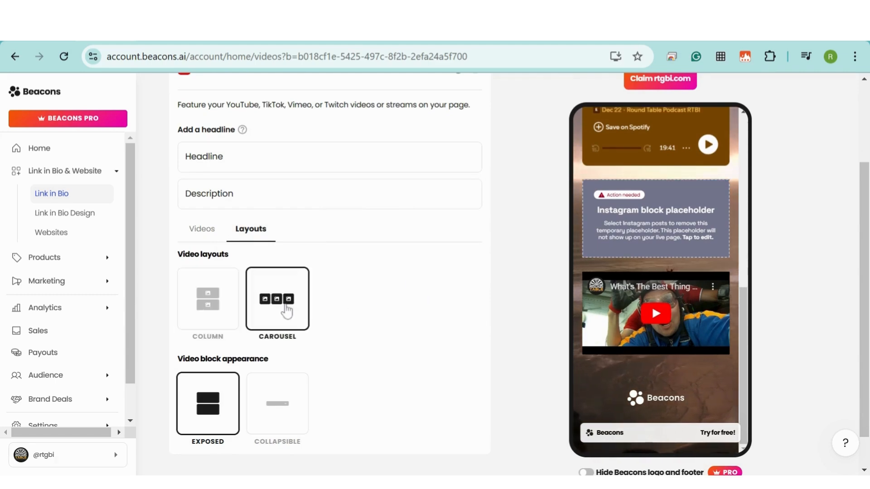
pyautogui.scroll(-1, 287, 312)
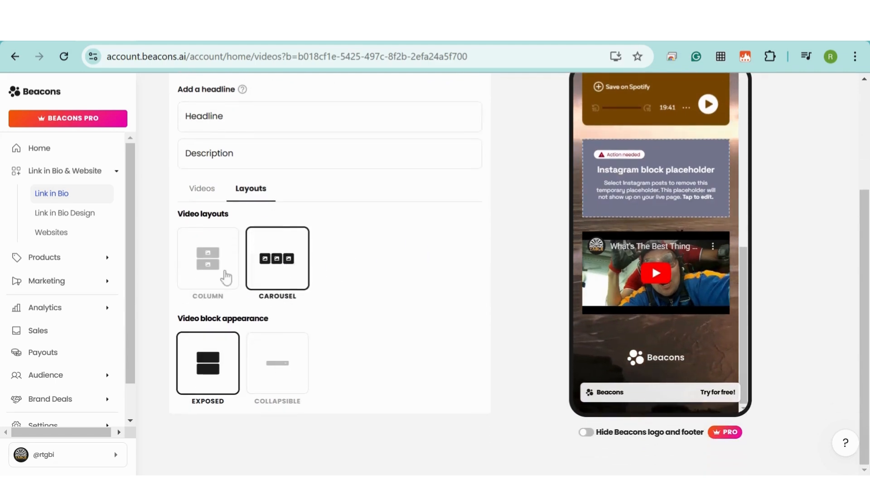
pyautogui.click(220, 275)
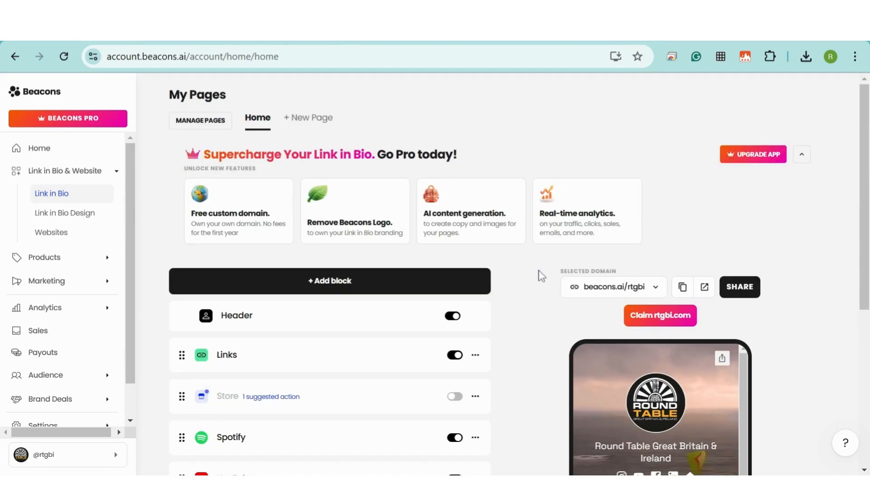
pyautogui.scroll(-5, 540, 273)
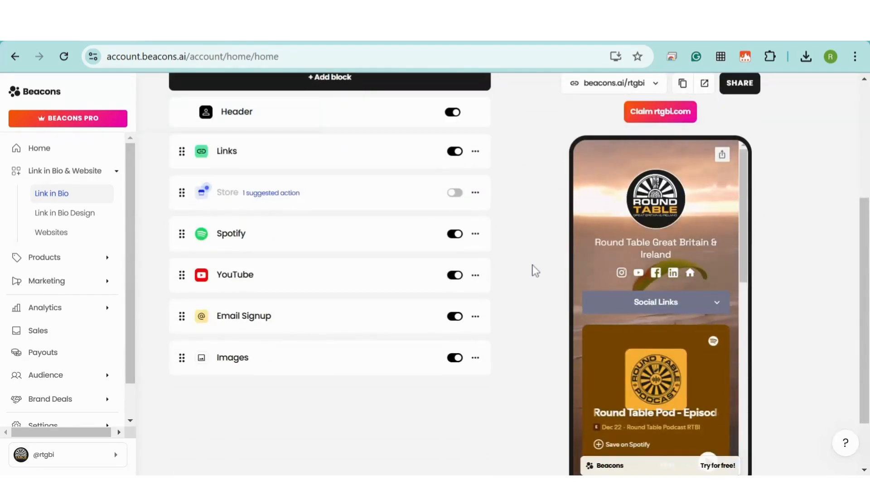
pyautogui.scroll(2, 533, 270)
# - Add an Images block and upload the Membership Workshops 24/25 graphic
pyautogui.click(324, 154)
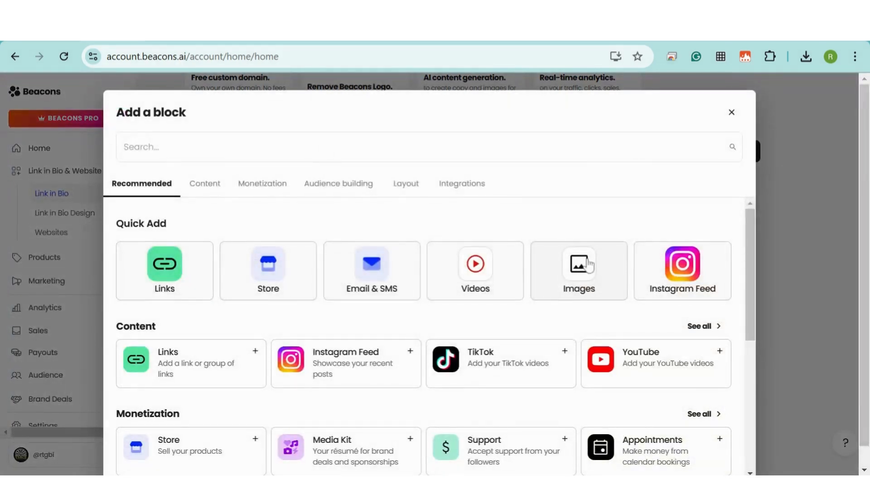
pyautogui.click(588, 265)
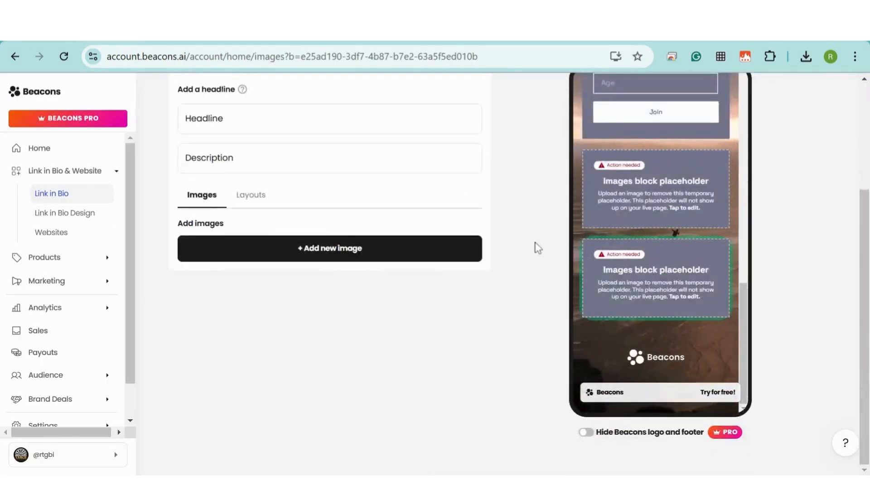
pyautogui.scroll(3, 528, 241)
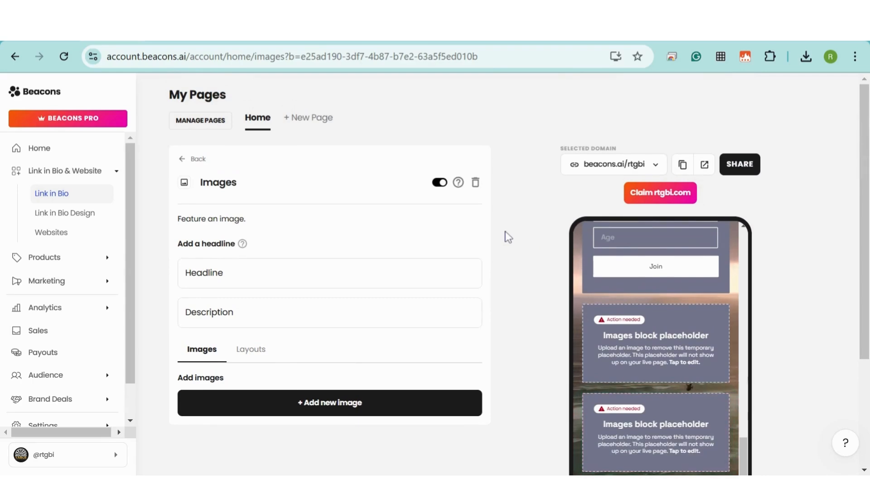
pyautogui.click(360, 405)
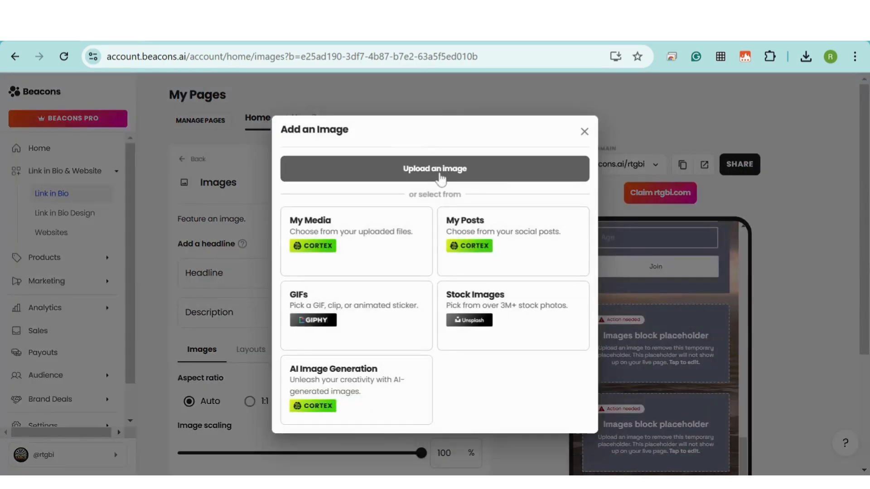
pyautogui.click(439, 173)
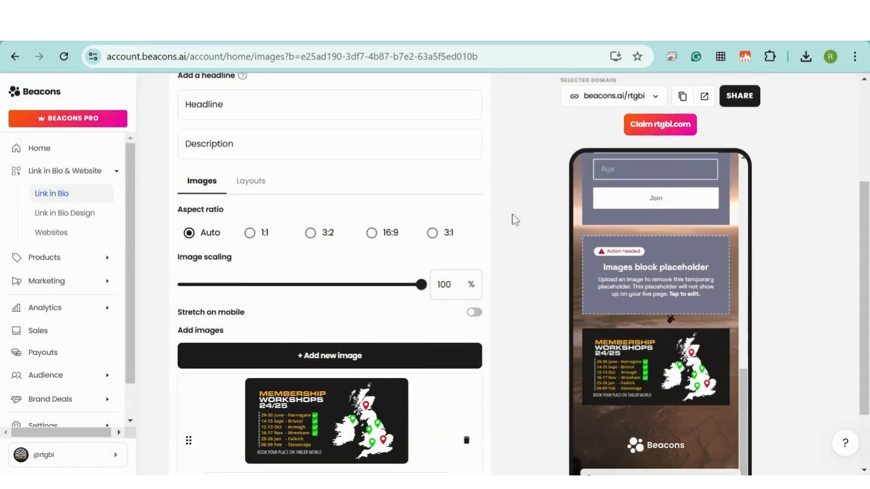
# - Give the image the headline 'Upcoming Events' and description 'Reach out to join us at our next social'
pyautogui.click(317, 104)
pyautogui.write('Upcoming Events')
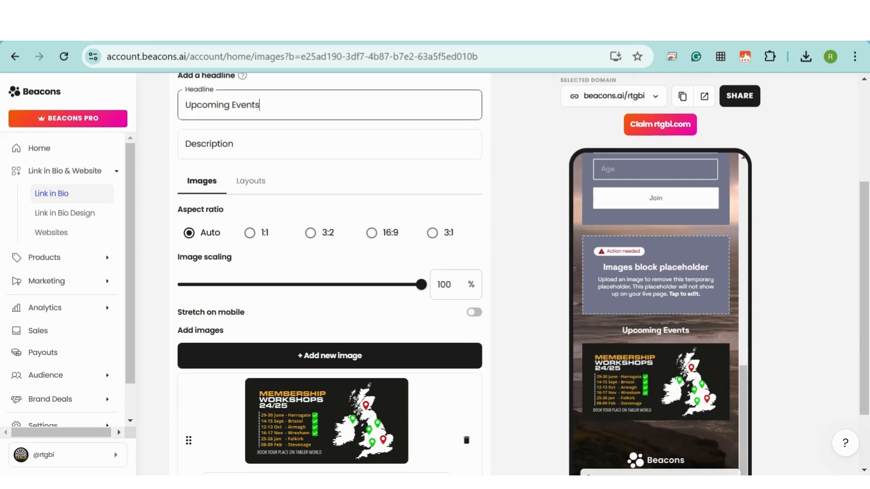
pyautogui.press('Tab')
pyautogui.write('Reach out')
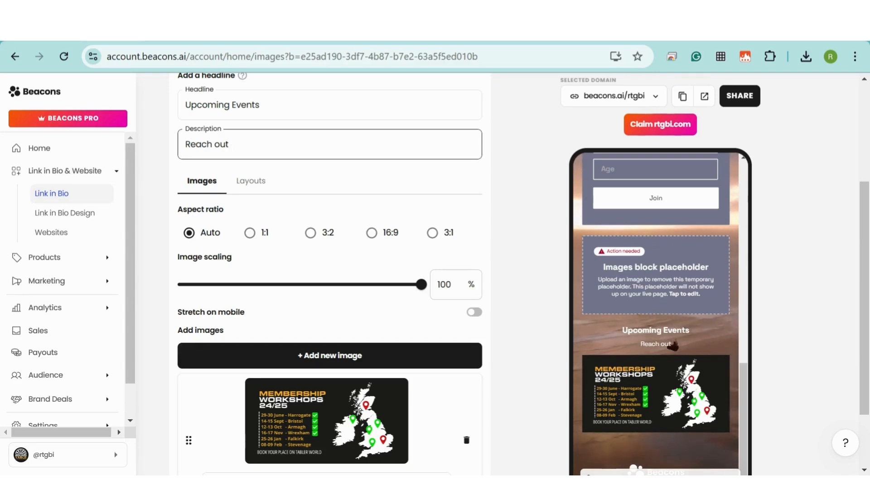
pyautogui.write(' to join us at our next social')
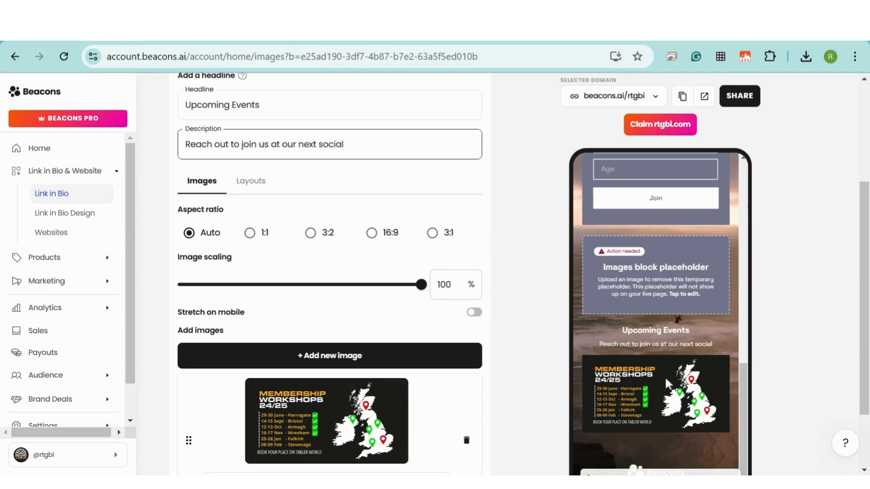
pyautogui.hotkey('ctrl', 'Tab')
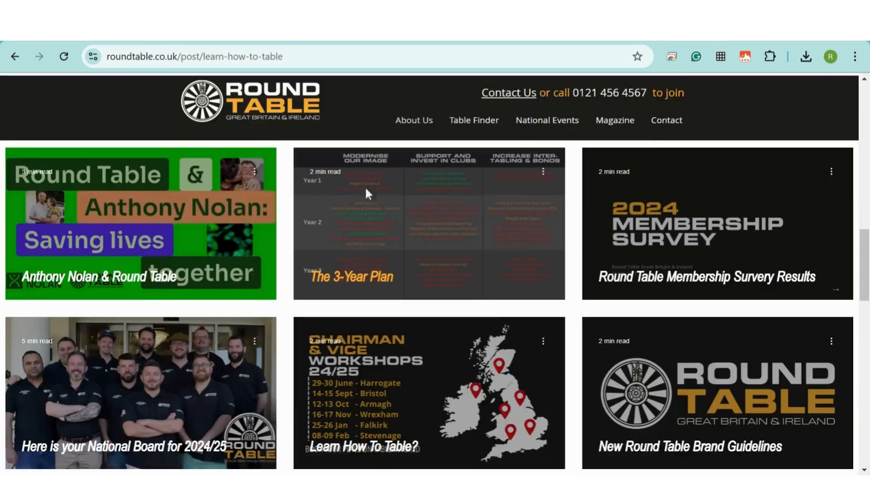
pyautogui.click(322, 58)
pyautogui.hotkey('ctrl', 'c')
pyautogui.hotkey('ctrl', 'shift', 'Tab')
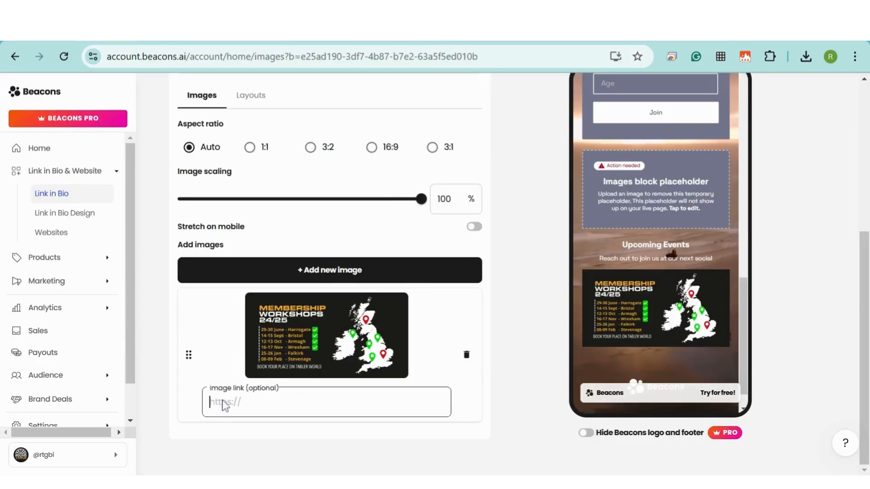
pyautogui.click(221, 403)
pyautogui.hotkey('ctrl', 'v')
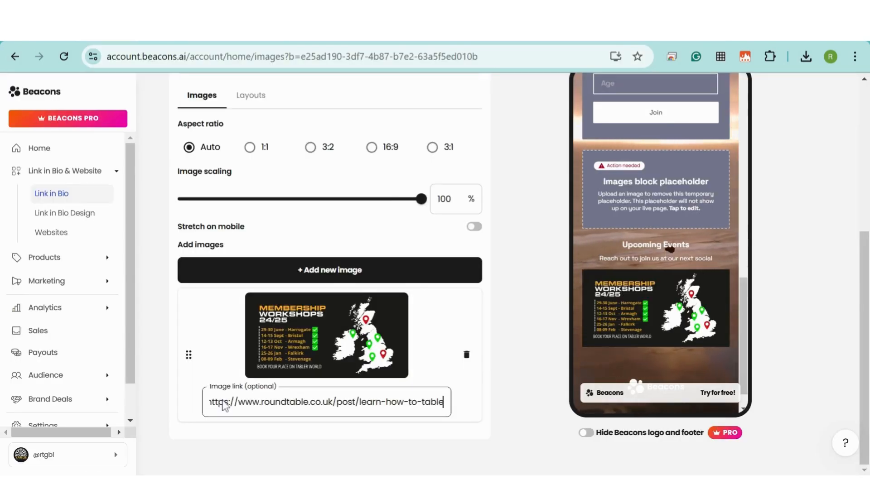
pyautogui.click(500, 399)
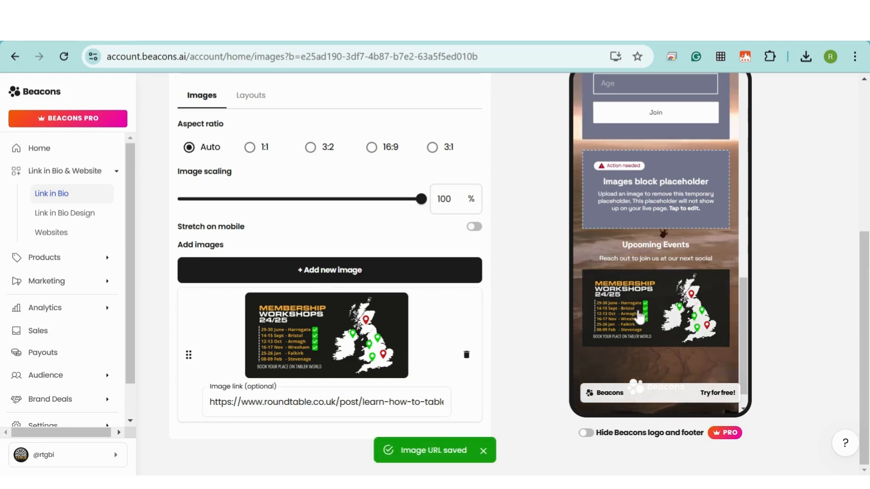
pyautogui.scroll(5, 656, 271)
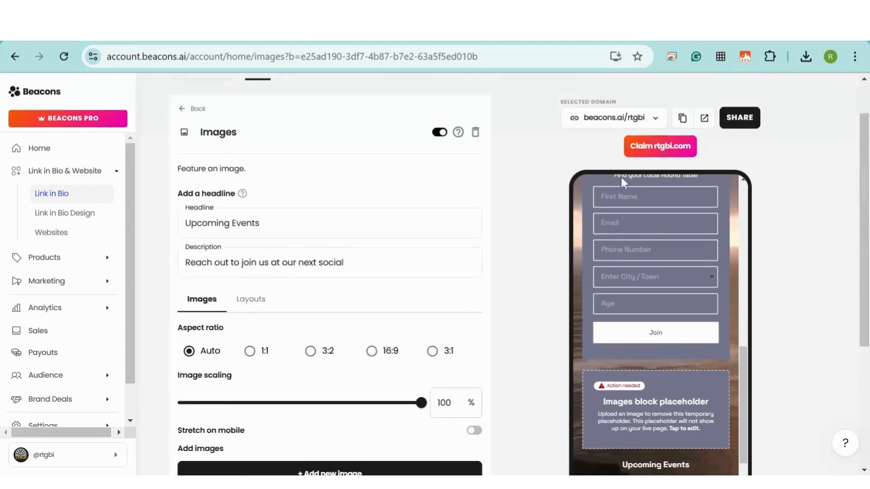
# - Open the live beacons.ai/rtgbi page and copy its public link from the share menu
pyautogui.click(703, 119)
pyautogui.scroll(-3, 641, 166)
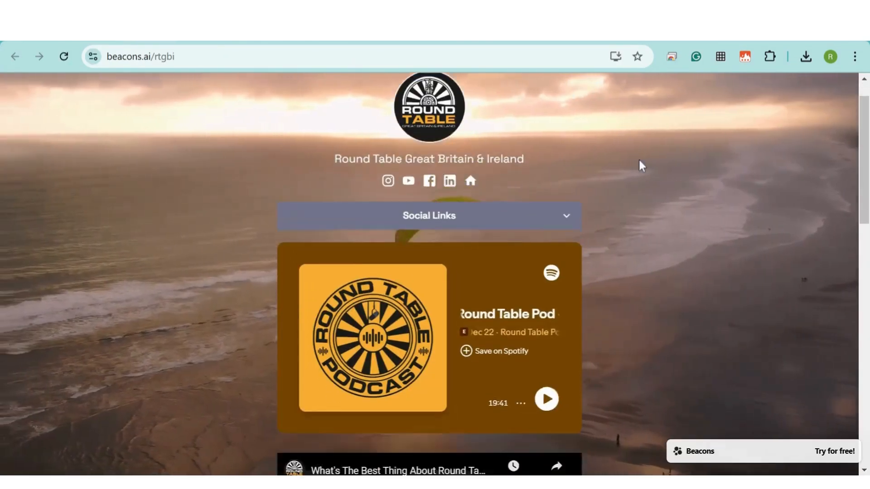
pyautogui.scroll(-6, 641, 165)
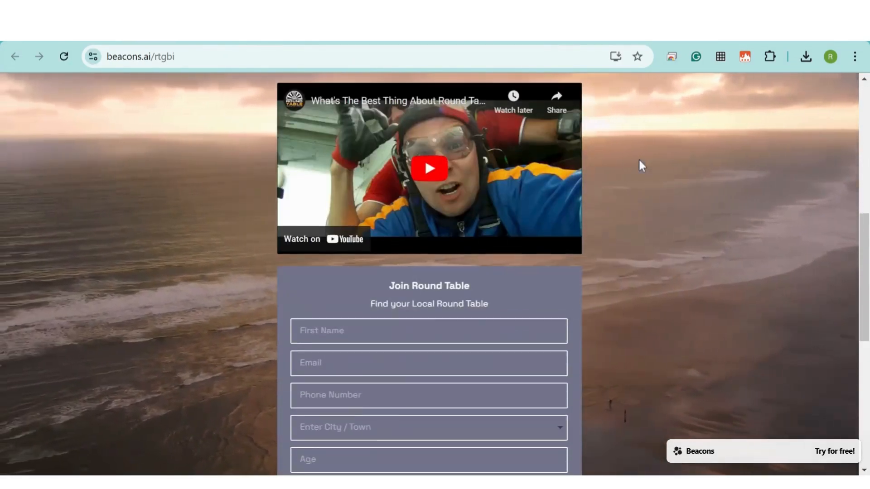
pyautogui.scroll(-7, 641, 165)
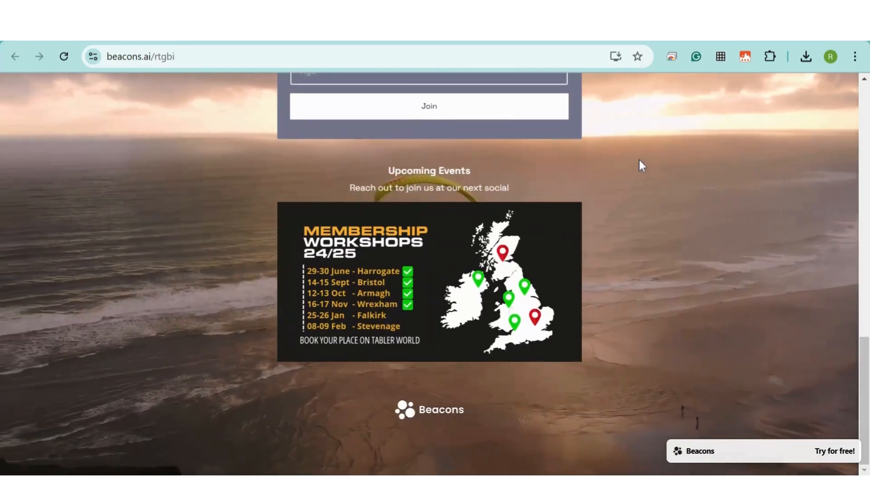
pyautogui.scroll(15, 641, 166)
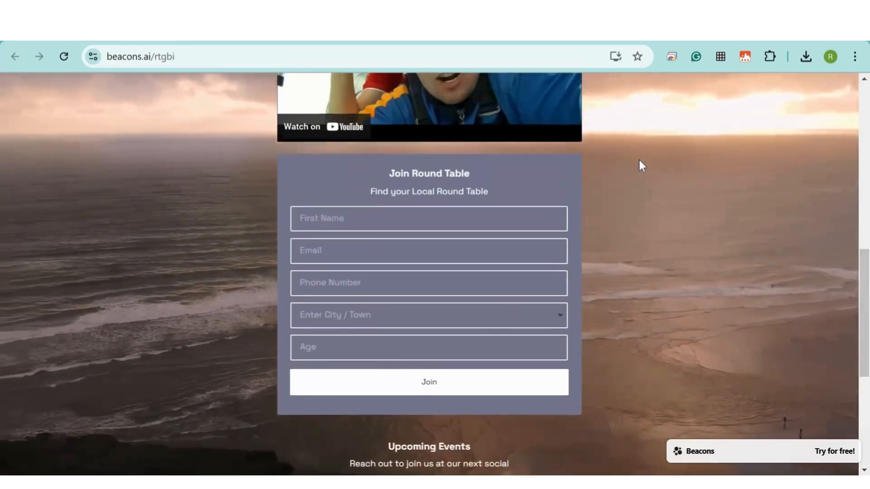
pyautogui.scroll(1, 639, 159)
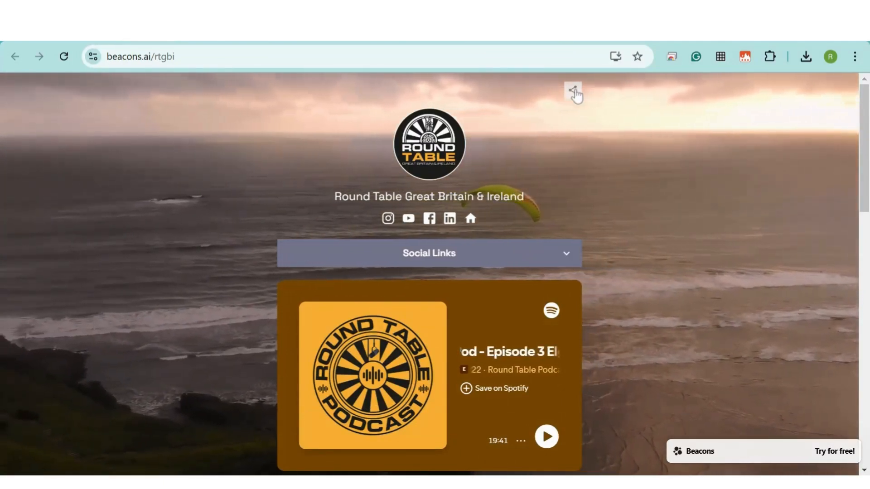
pyautogui.click(573, 90)
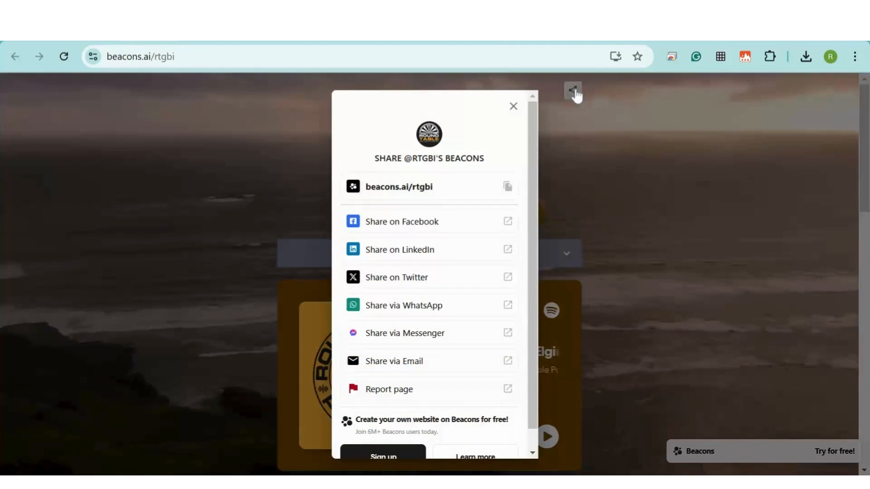
pyautogui.click(507, 186)
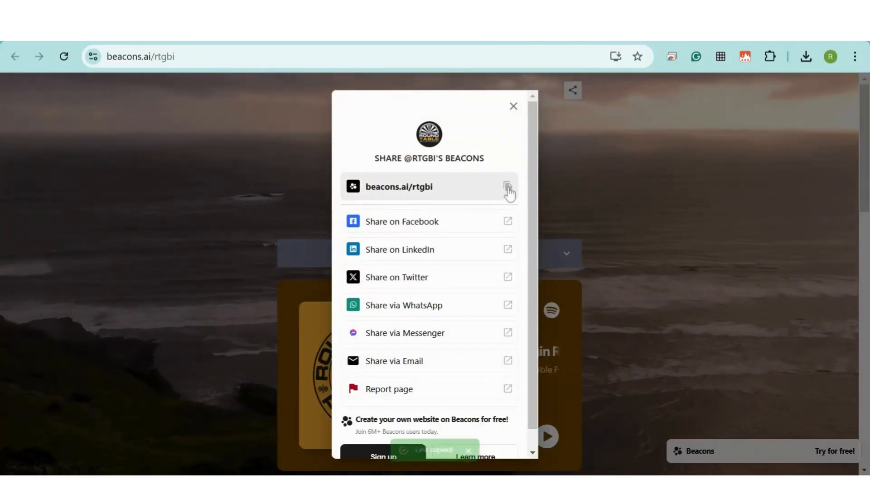
pyautogui.click(513, 108)
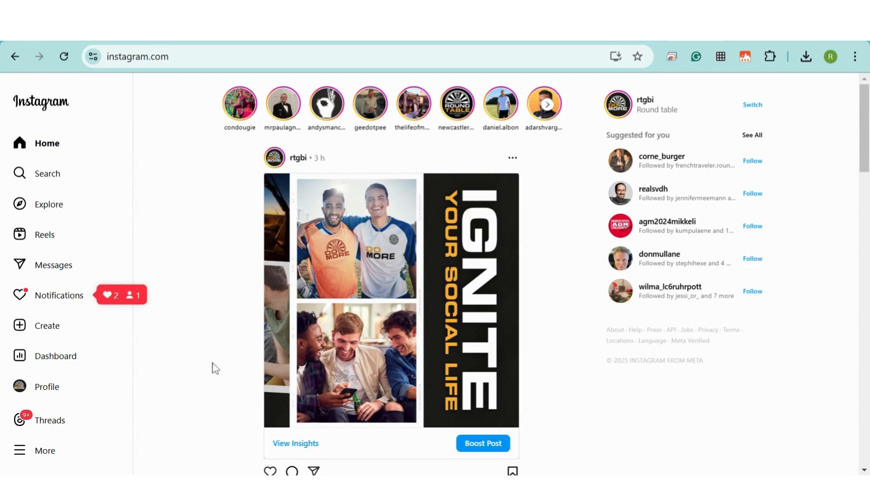
# - Go to the Instagram account's profile page and bring up Edit Profile
pyautogui.click(20, 388)
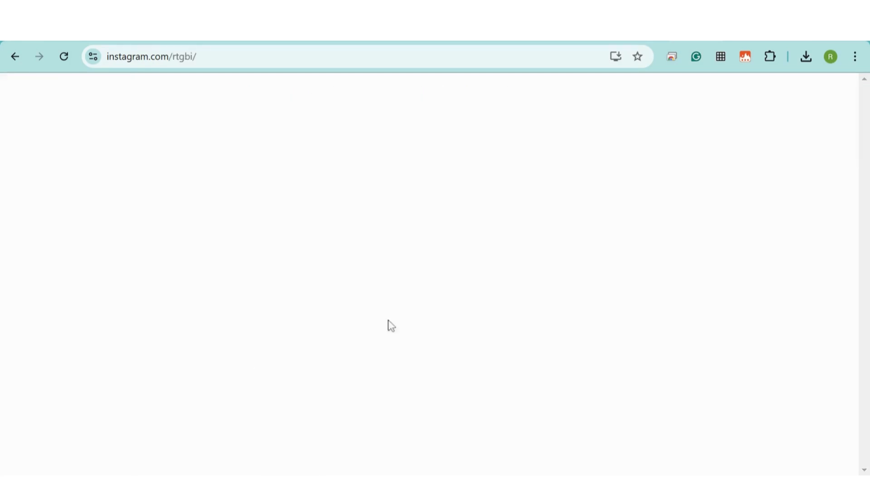
pyautogui.click(470, 107)
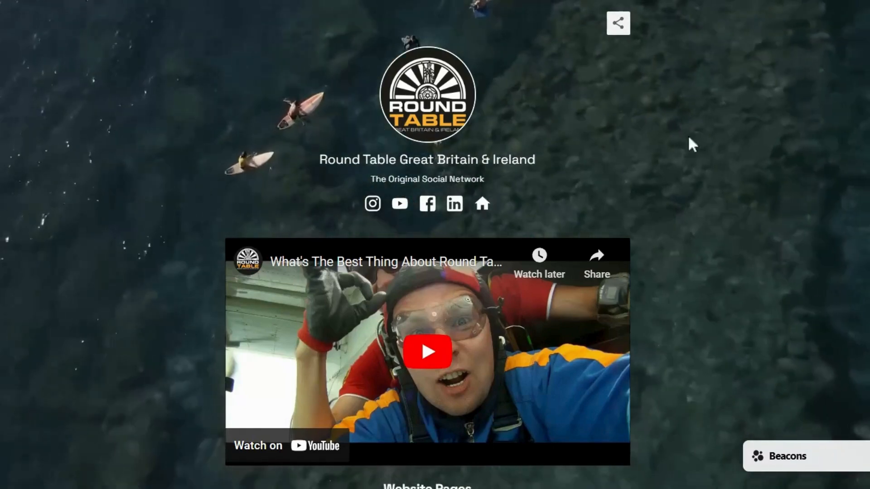
# - Scroll the live page past its video, website links, podcast and workshops to the Join Round Table form
pyautogui.scroll(-5, 662, 153)
pyautogui.scroll(-4, 662, 148)
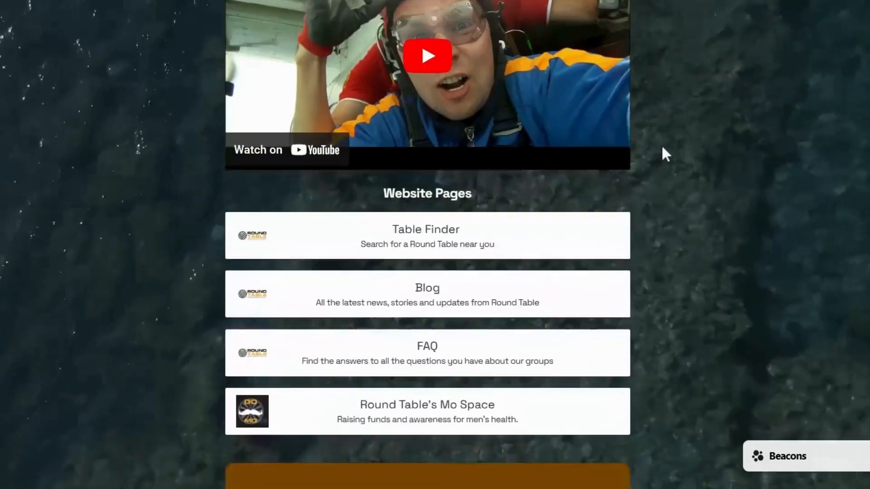
pyautogui.scroll(-7, 503, 294)
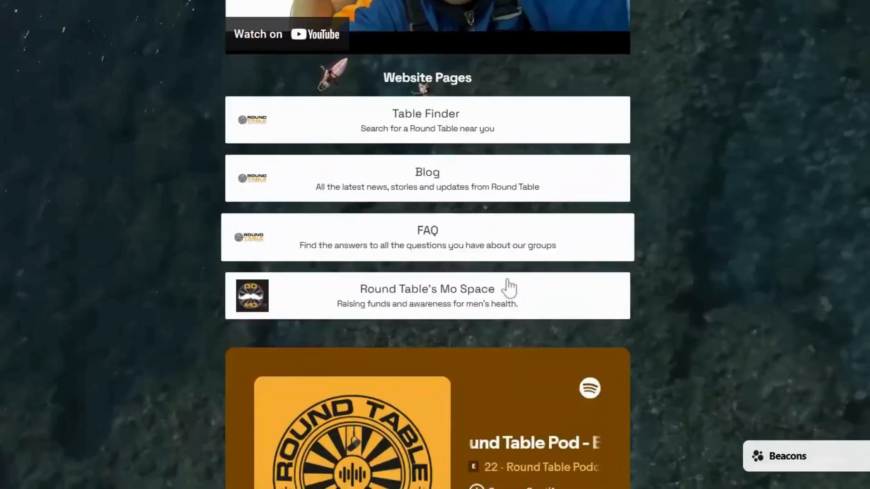
pyautogui.scroll(-7, 578, 236)
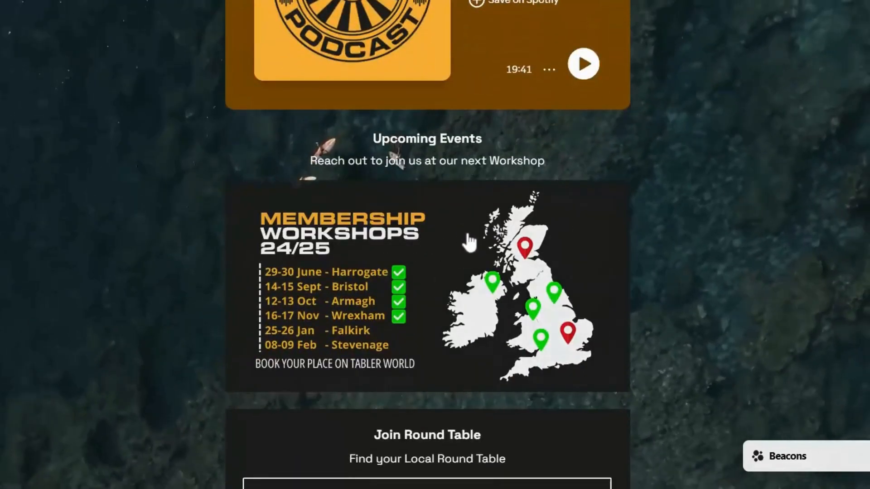
pyautogui.scroll(-2, 468, 243)
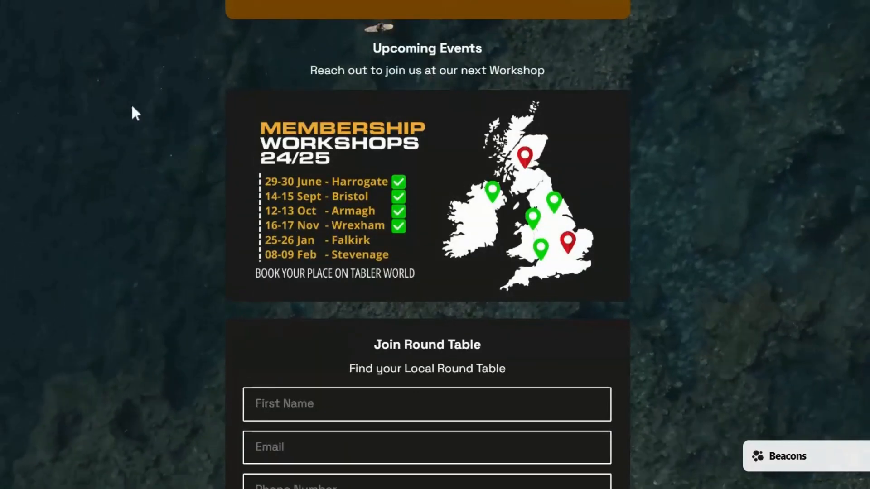
pyautogui.scroll(-5, 320, 154)
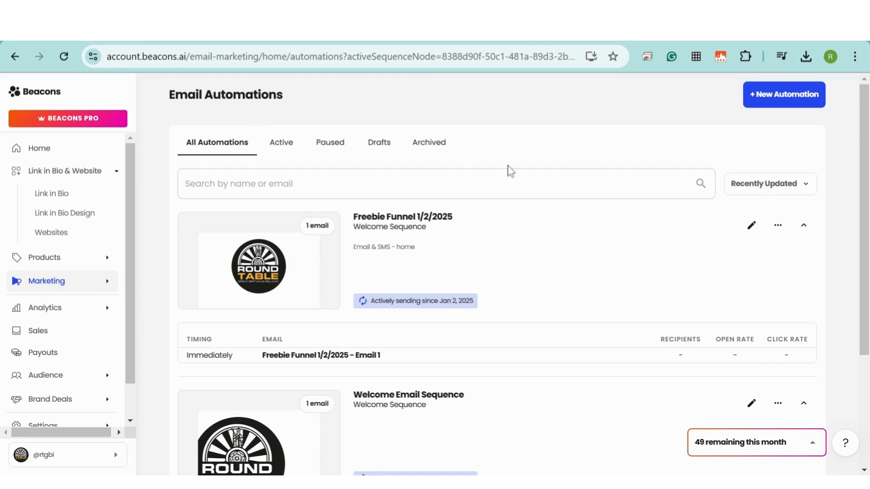
# - Confirm Freebie Funnel and Welcome Email Sequence are both active, then go to the Link in Bio editor
pyautogui.scroll(-3, 615, 138)
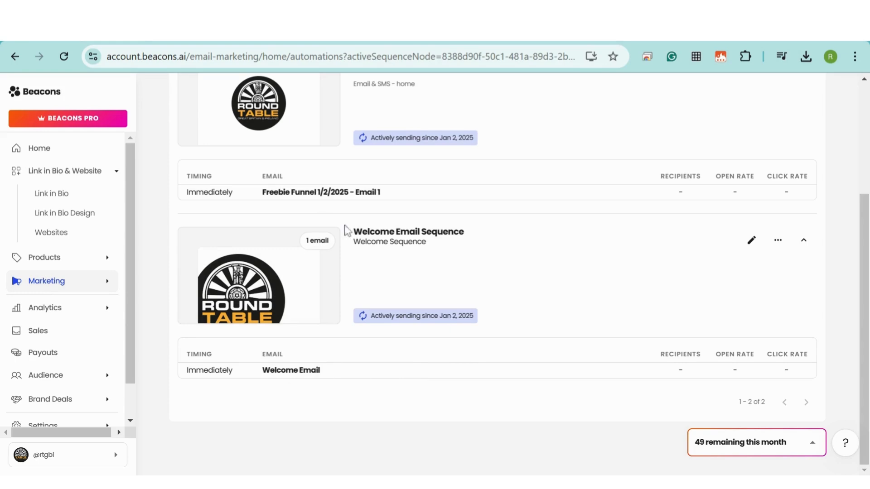
pyautogui.click(53, 192)
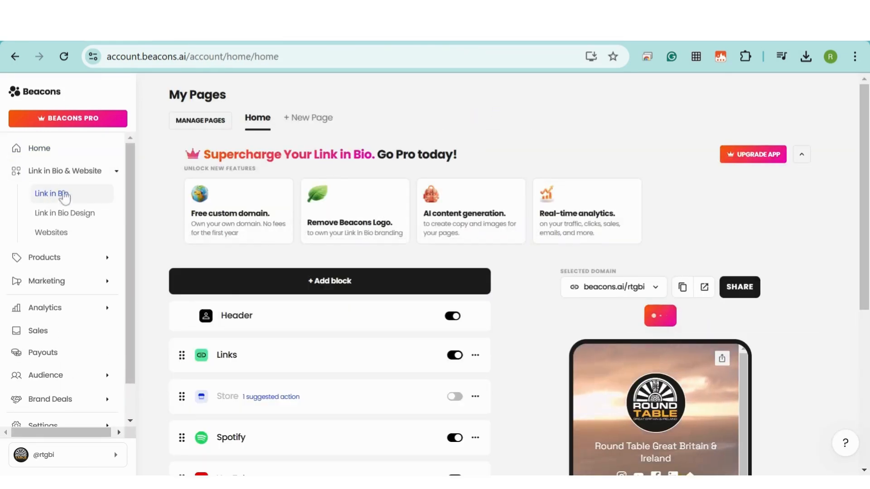
# - Turn on the Email Signup block and bring up its settings
pyautogui.scroll(-6, 185, 136)
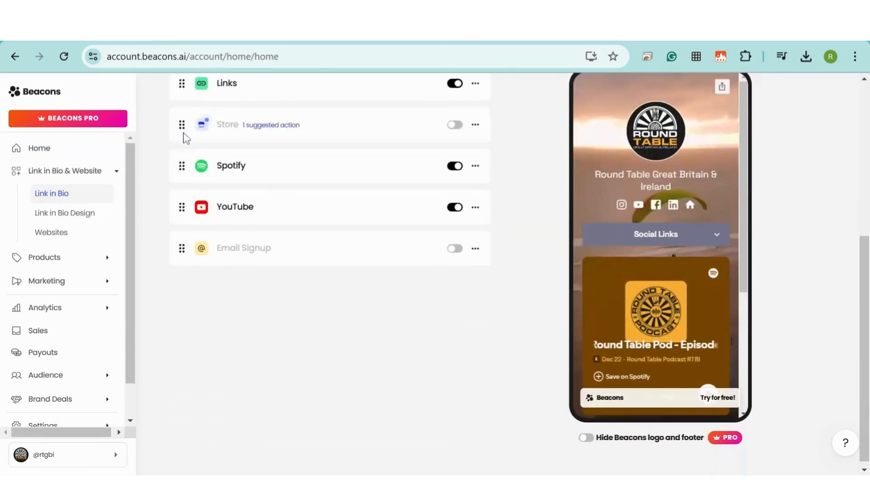
pyautogui.click(454, 250)
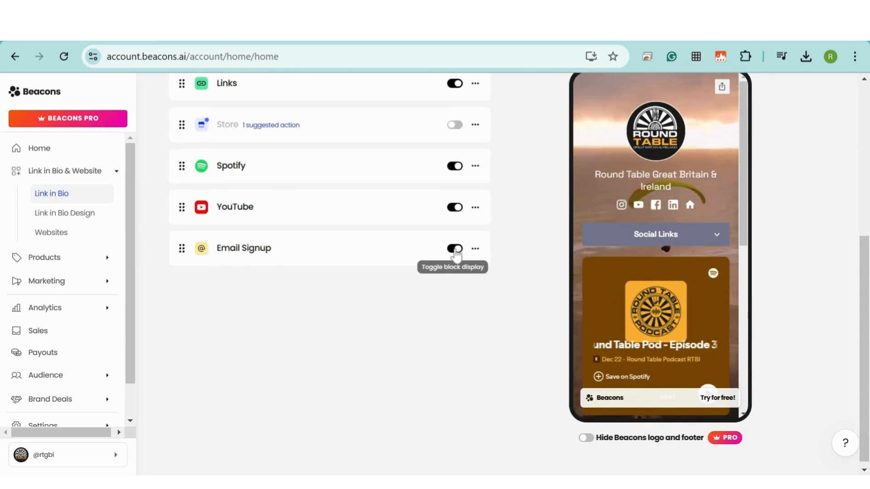
pyautogui.scroll(-5, 702, 219)
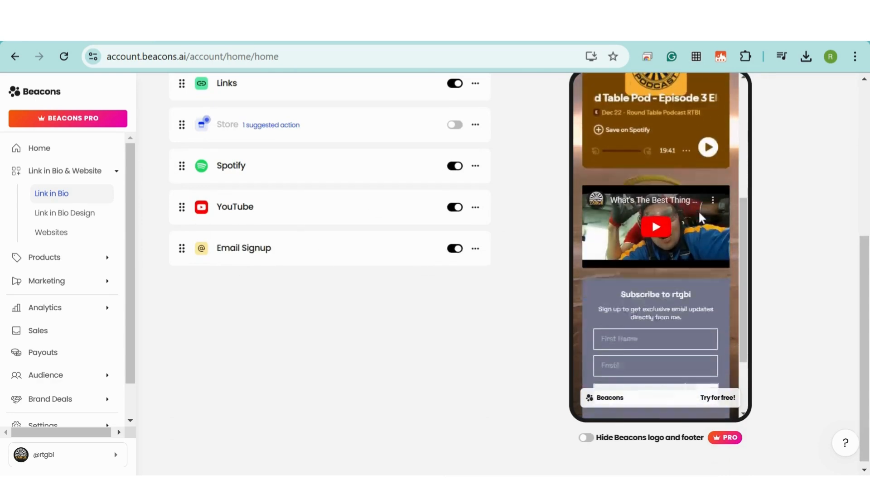
pyautogui.scroll(-2, 701, 219)
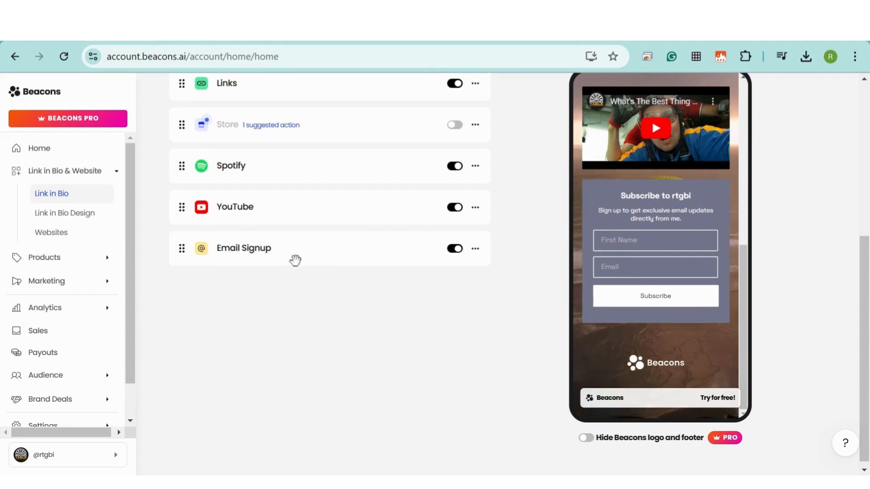
pyautogui.click(234, 257)
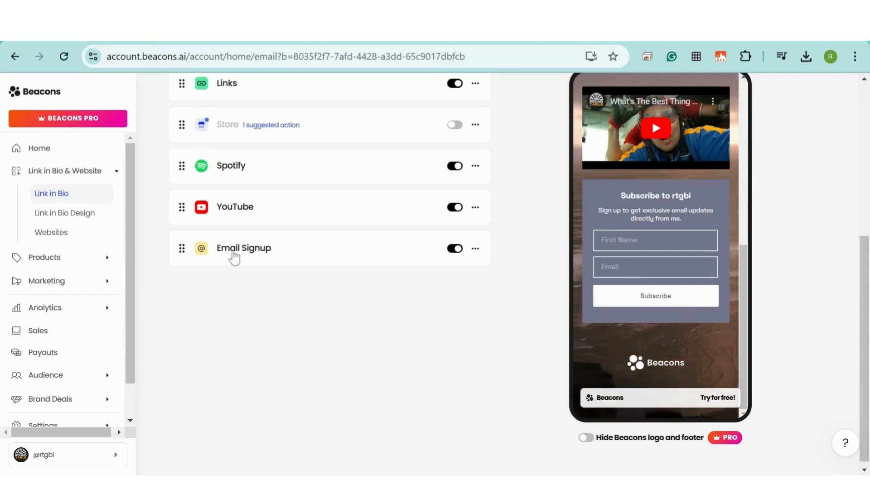
pyautogui.click(399, 164)
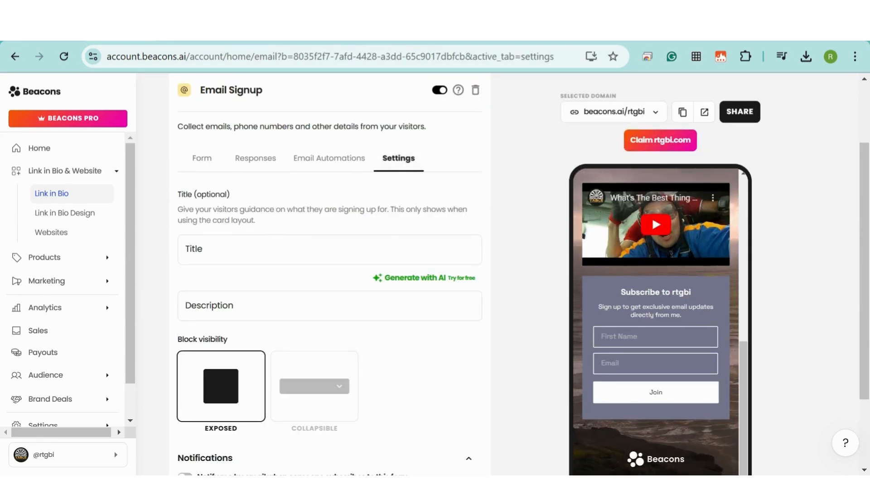
# - Title the form 'Join Round Table', describe it 'Find your Local Round Table', enable subscriber emails, check responses
pyautogui.click(330, 250)
pyautogui.write('Jo')
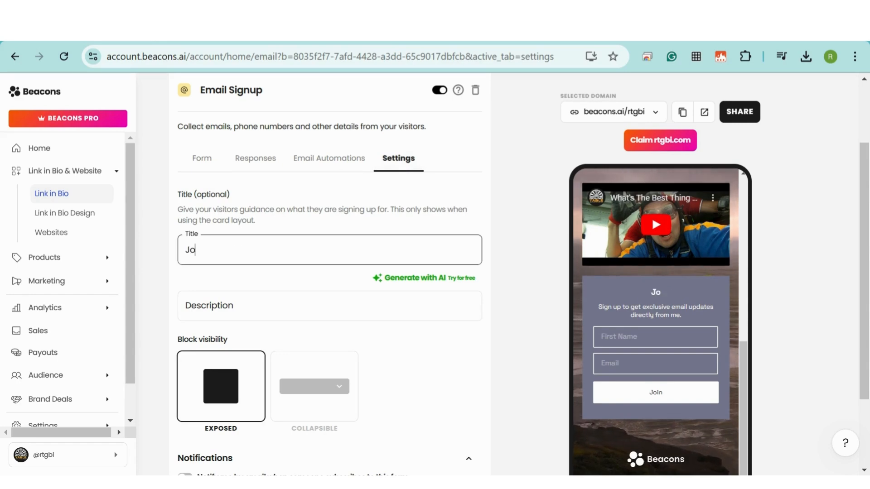
pyautogui.write('in Ro')
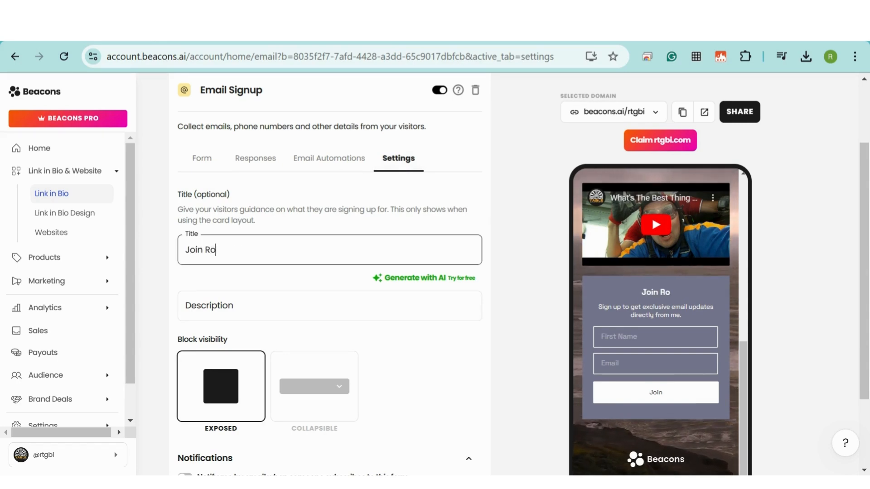
pyautogui.write('und Table')
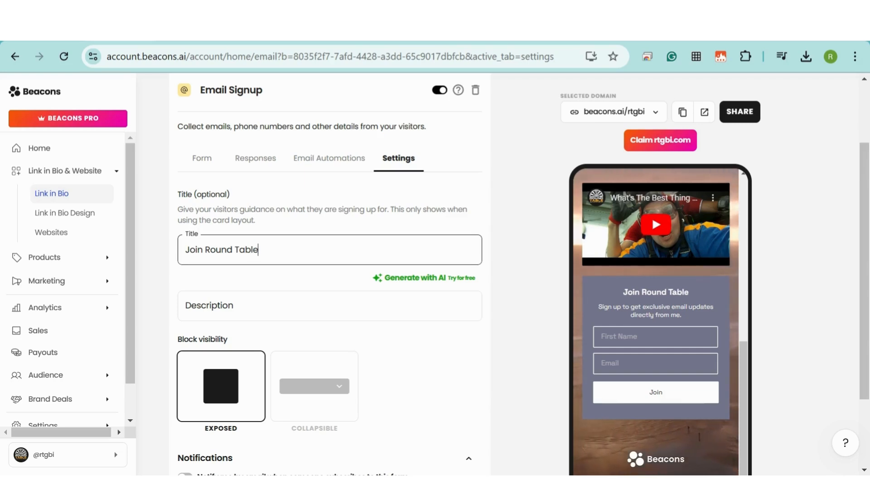
pyautogui.click(255, 305)
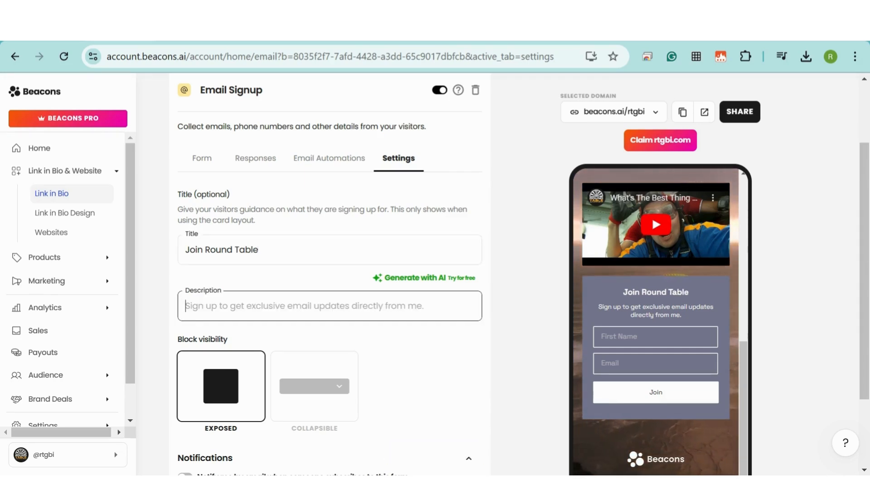
pyautogui.write('Find ')
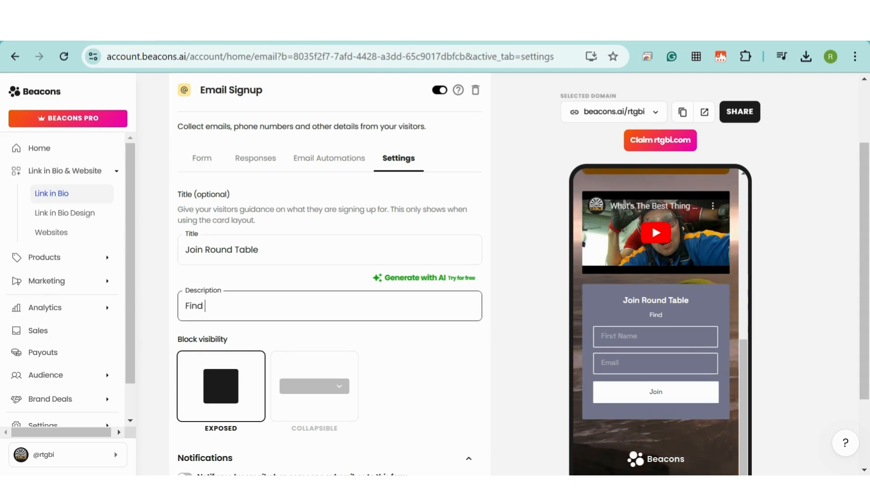
pyautogui.write('your Local Round')
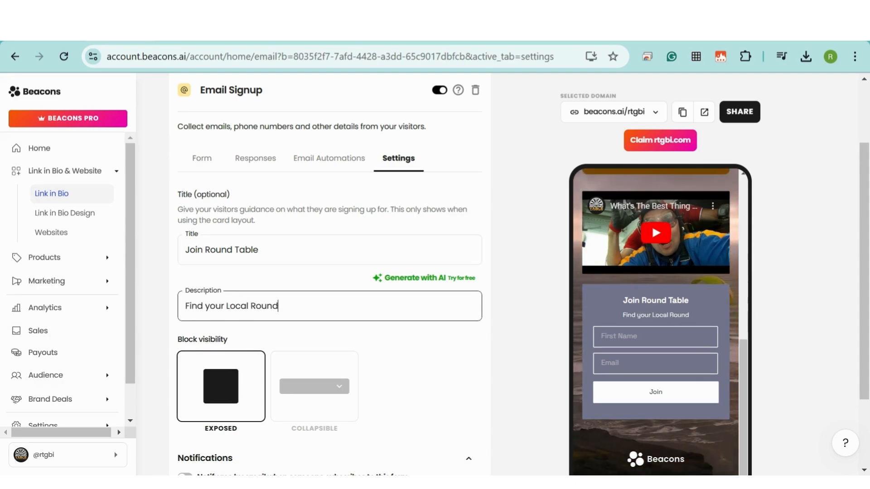
pyautogui.write(' Table')
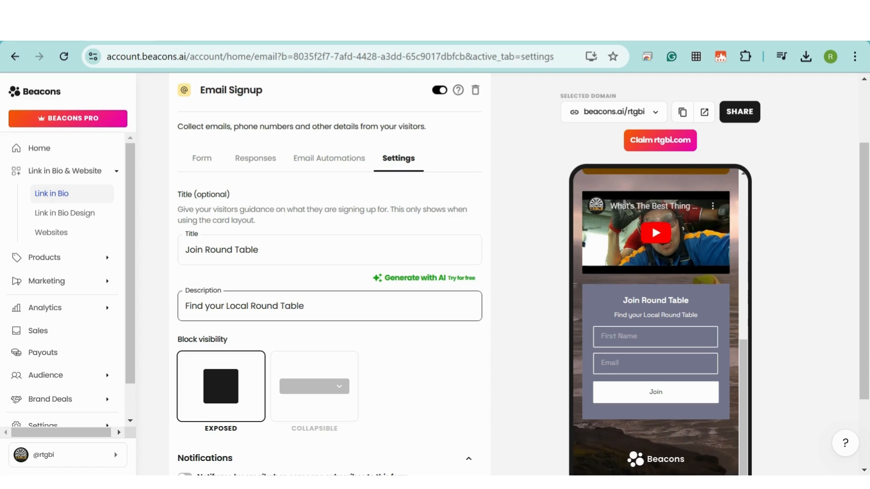
pyautogui.scroll(-2, 320, 272)
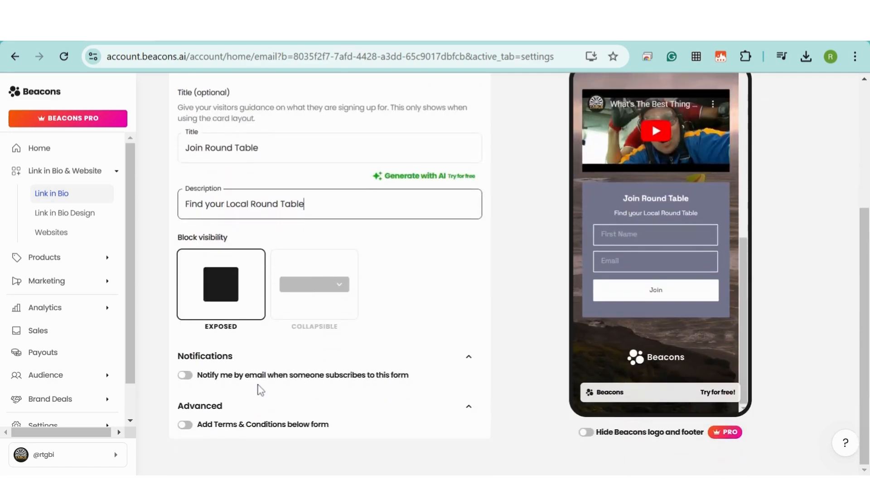
pyautogui.click(186, 376)
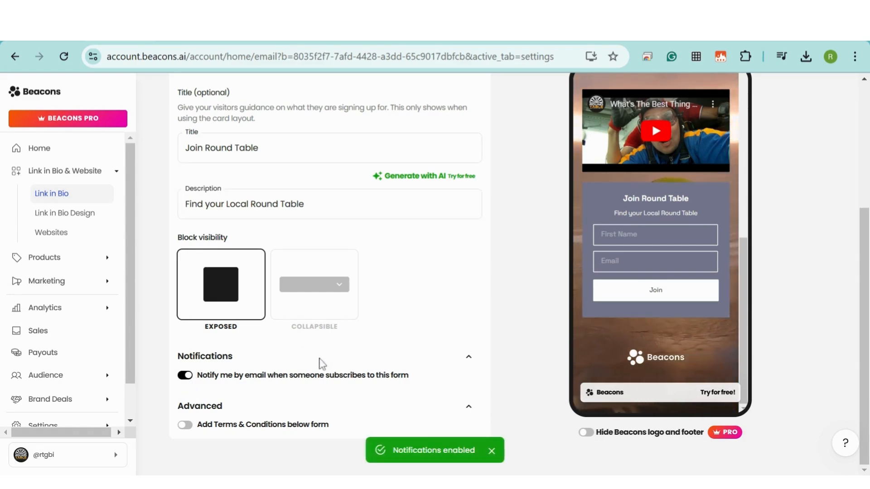
pyautogui.scroll(3, 294, 272)
pyautogui.click(257, 163)
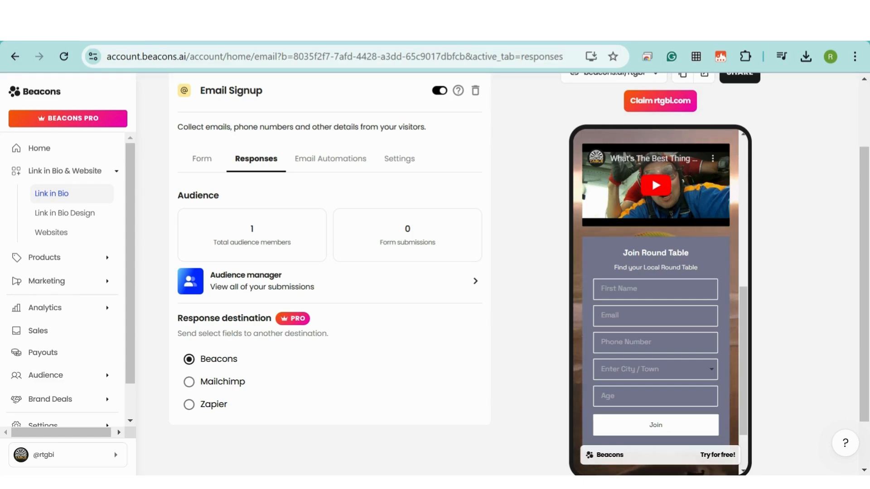
# - From the block's Email Automations tab, start a new automation from the template library
pyautogui.click(323, 167)
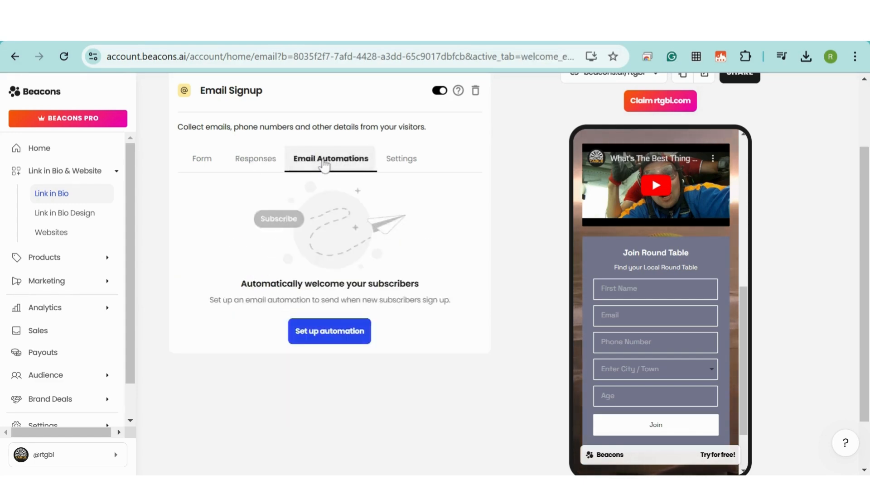
pyautogui.click(329, 337)
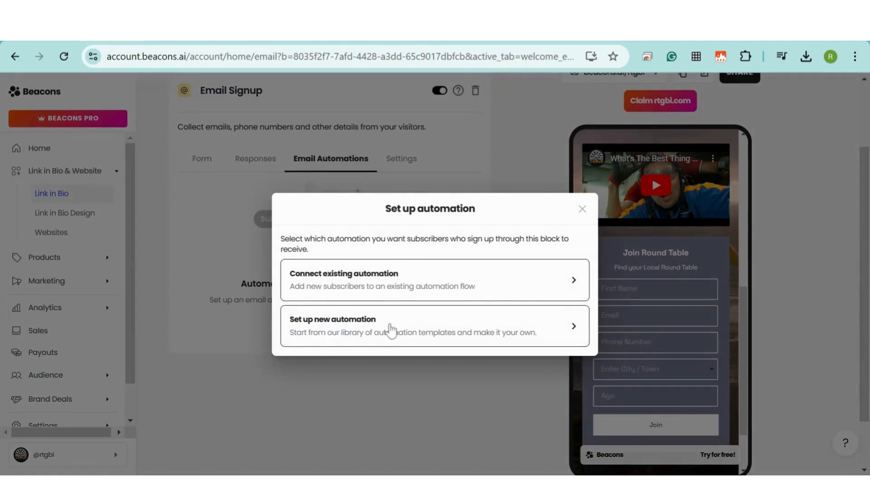
pyautogui.click(391, 331)
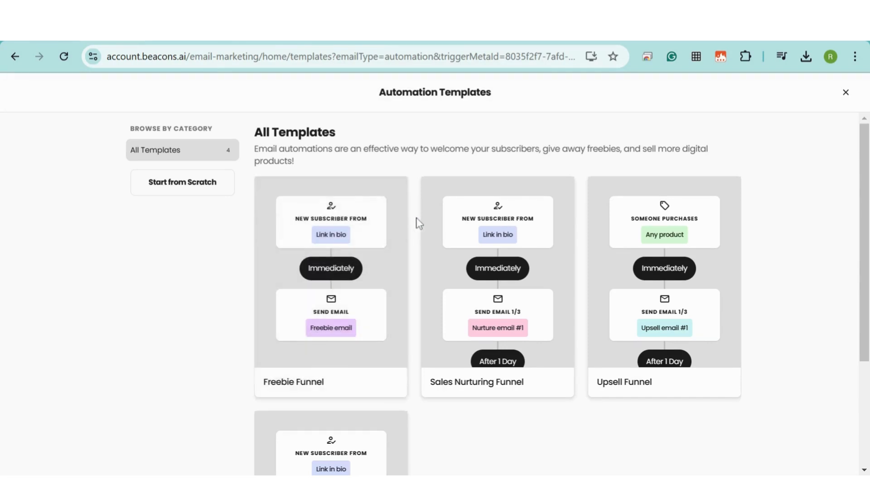
# - Preview the Sales Nurturing Funnel template and read through its three emails
pyautogui.scroll(-2, 419, 223)
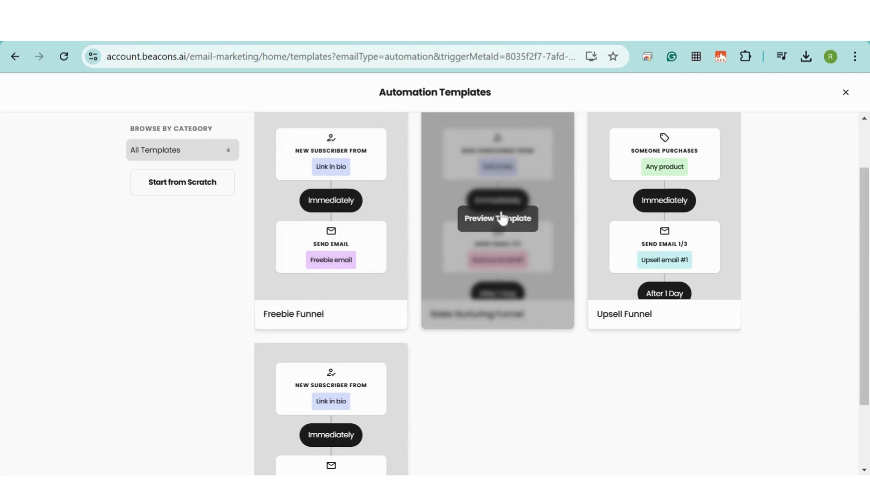
pyautogui.click(500, 217)
pyautogui.scroll(-2, 614, 219)
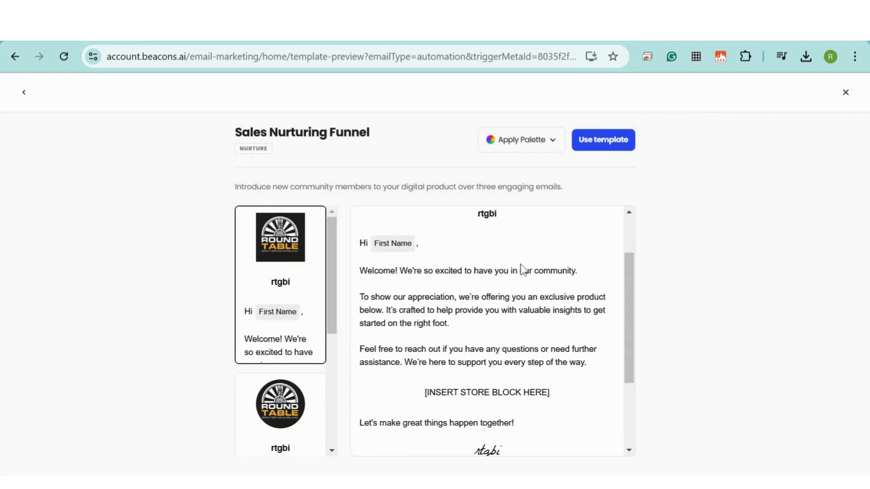
pyautogui.scroll(-4, 607, 344)
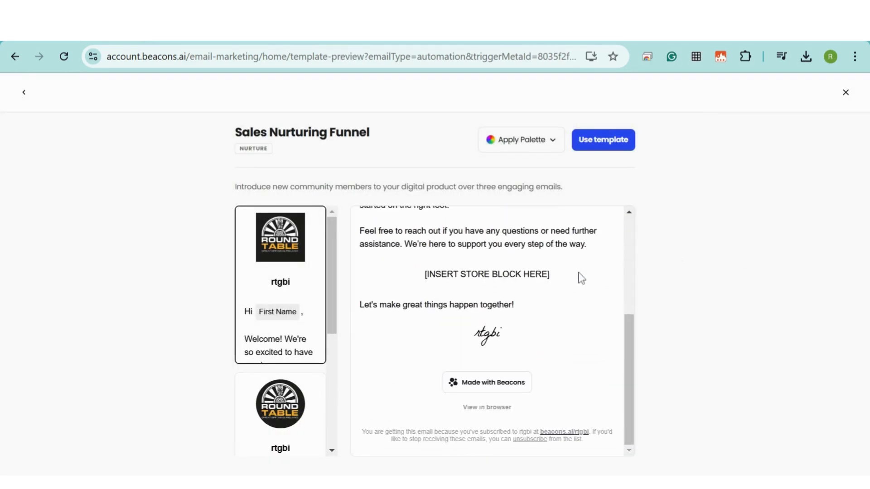
pyautogui.scroll(4, 385, 273)
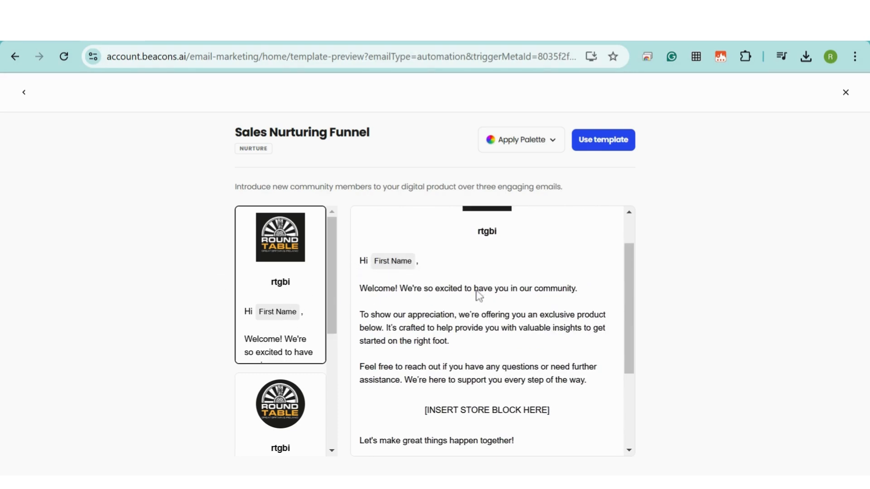
pyautogui.scroll(-2, 482, 339)
pyautogui.click(281, 404)
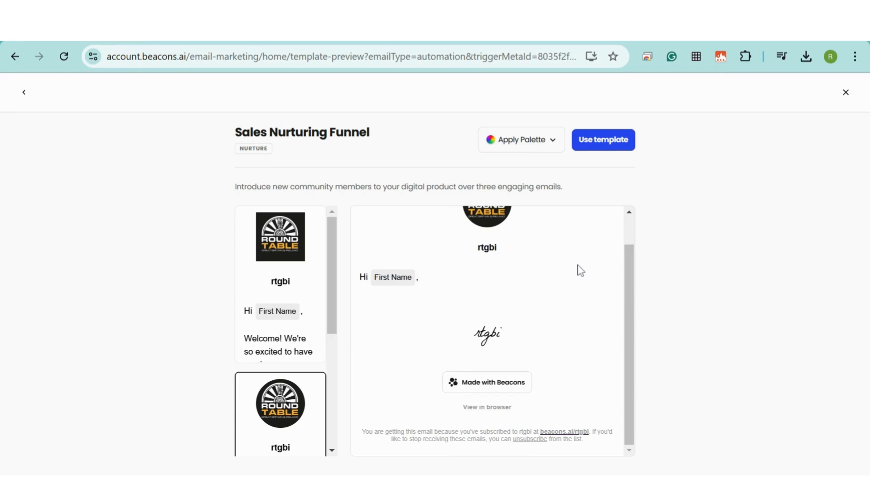
pyautogui.click(281, 295)
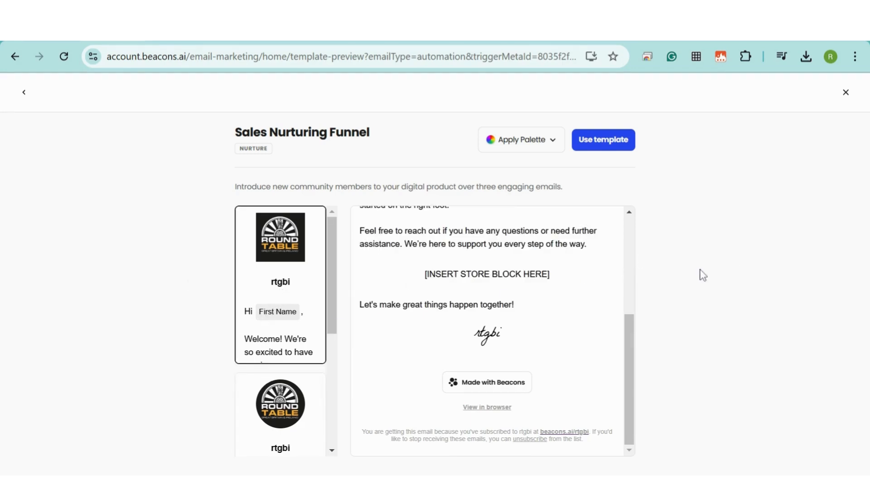
pyautogui.moveTo(334, 258); pyautogui.dragTo(334, 380)
pyautogui.click(264, 404)
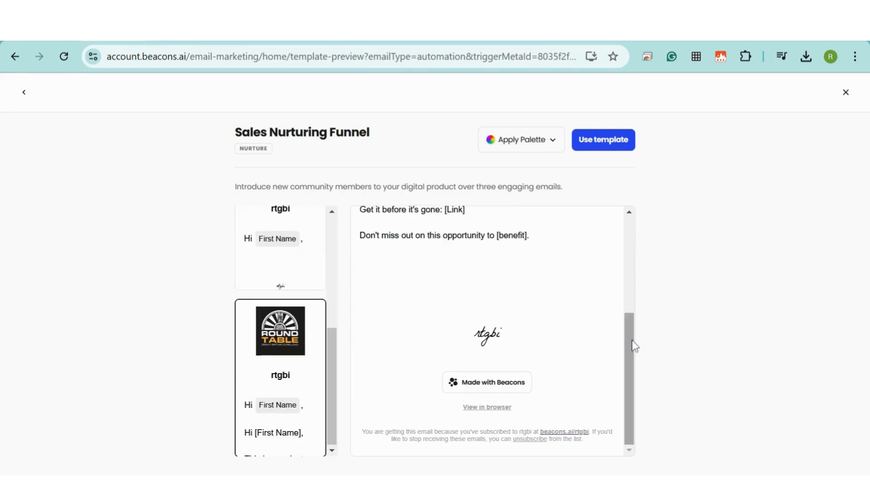
pyautogui.moveTo(635, 347); pyautogui.dragTo(577, 254)
pyautogui.moveTo(332, 344); pyautogui.dragTo(337, 228)
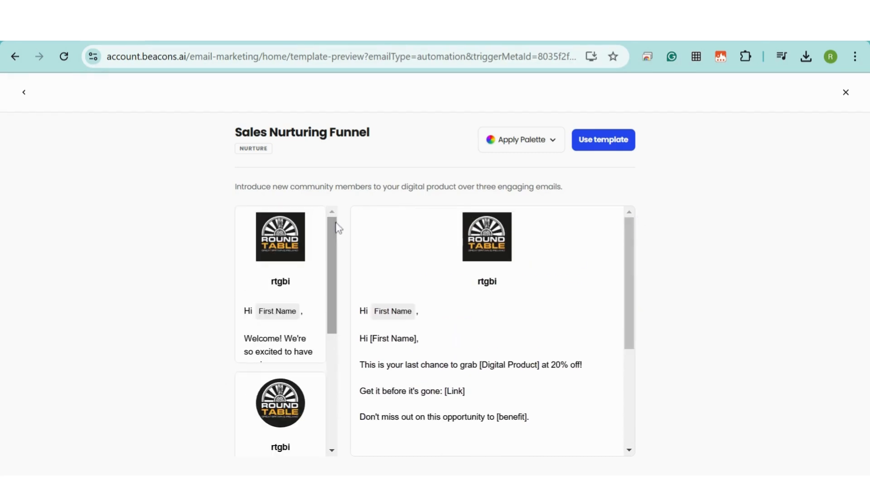
# - Return to the template list and preview the Freebie Funnel template
pyautogui.click(25, 93)
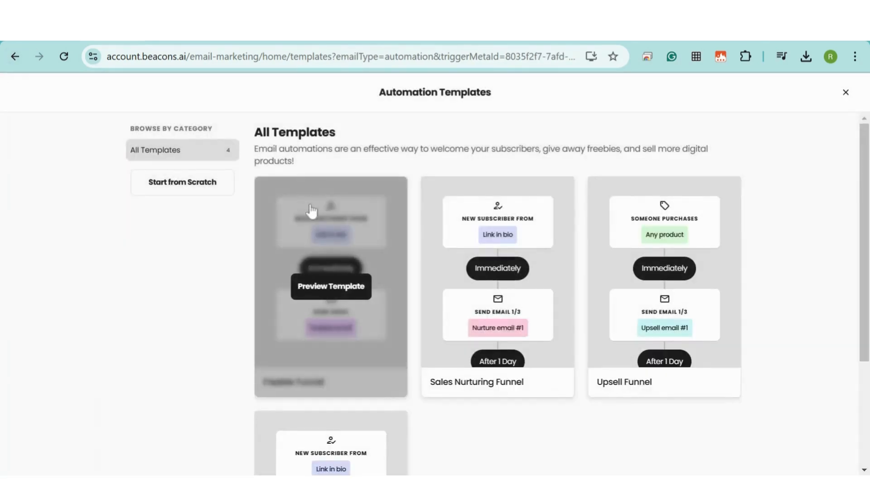
pyautogui.click(354, 230)
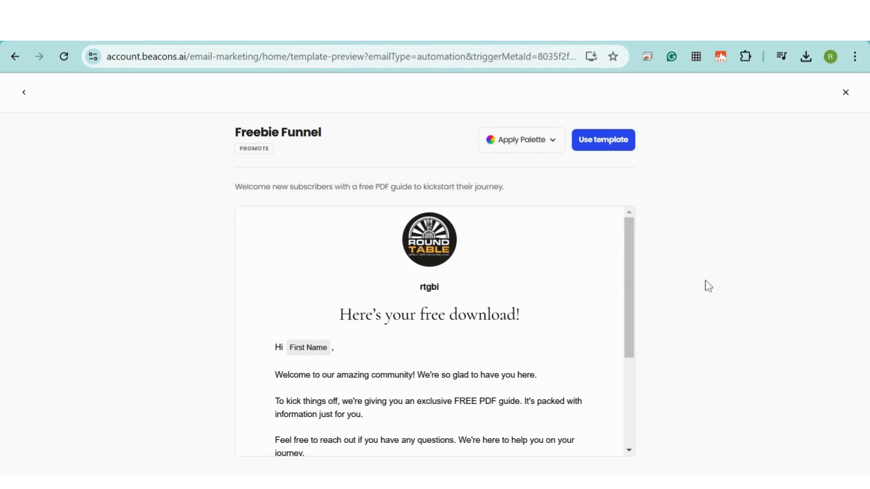
pyautogui.moveTo(633, 235); pyautogui.dragTo(633, 261)
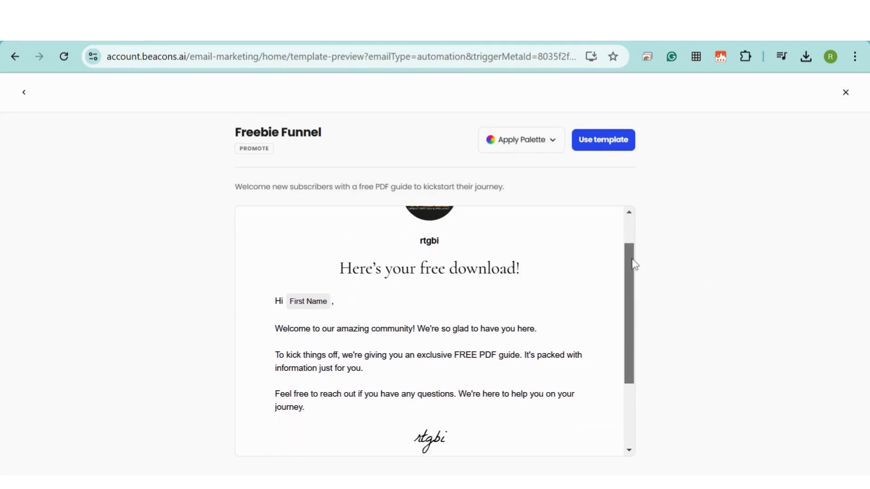
# - Create an automation from the Freebie Funnel template and dismiss its welcome introduction
pyautogui.click(599, 145)
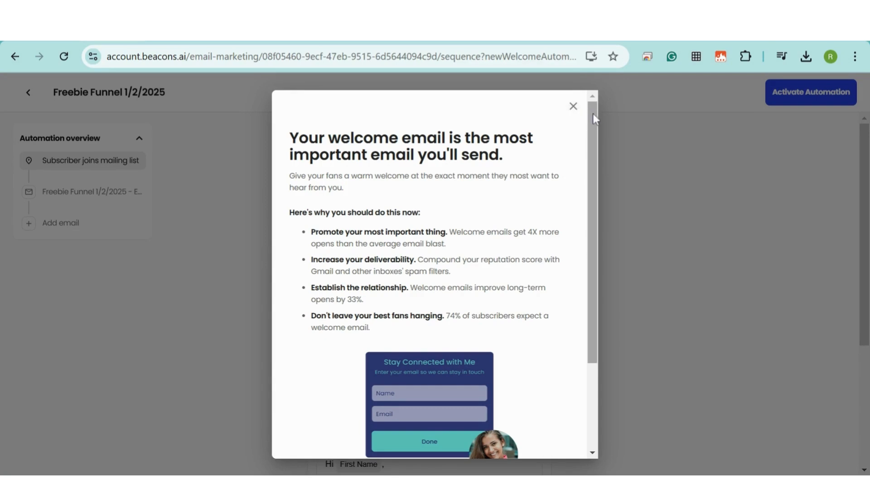
pyautogui.moveTo(593, 114)
pyautogui.mouseDown()
pyautogui.moveTo(599, 207)
pyautogui.moveTo(596, 113)
pyautogui.moveTo(582, 105)
pyautogui.mouseUp()
pyautogui.click(573, 106)
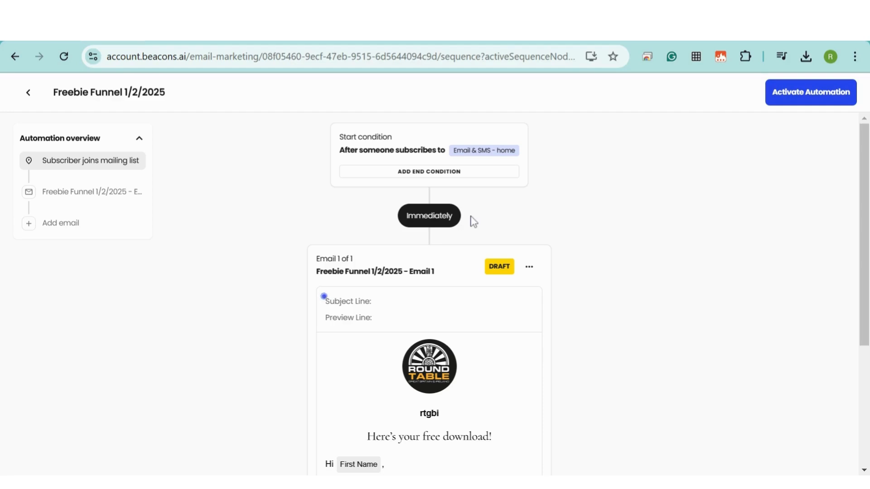
# - Check the time delay before Email 1, leaving it unchanged, and scroll to Email 1
pyautogui.click(429, 220)
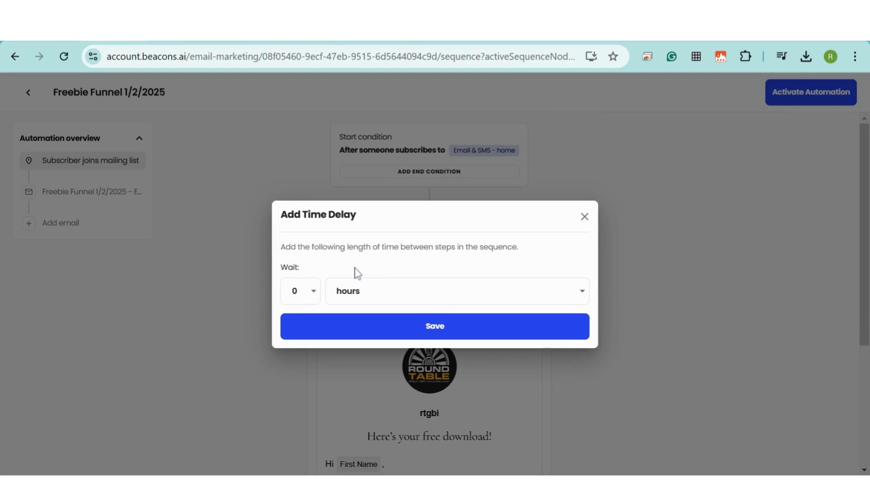
pyautogui.click(584, 218)
pyautogui.scroll(-1, 590, 200)
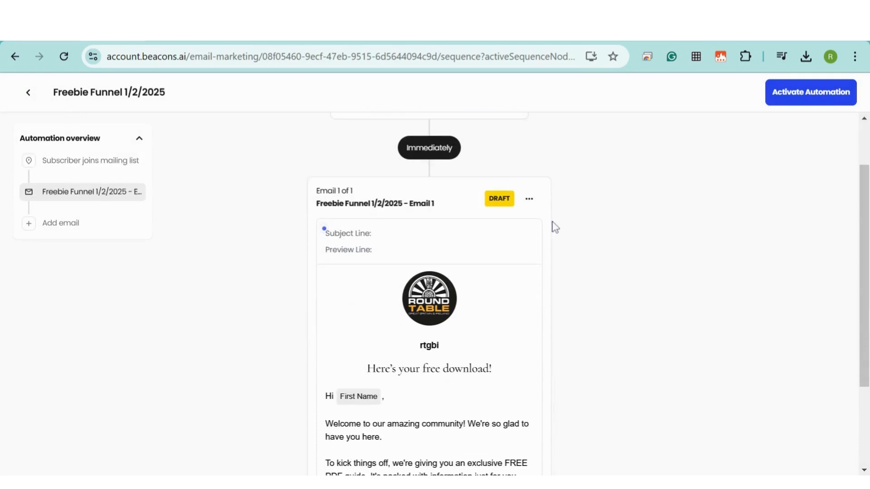
pyautogui.moveTo(372, 252)
# - Enter a subject line starting 'Tha' for Email 1 and save it
pyautogui.click(434, 245)
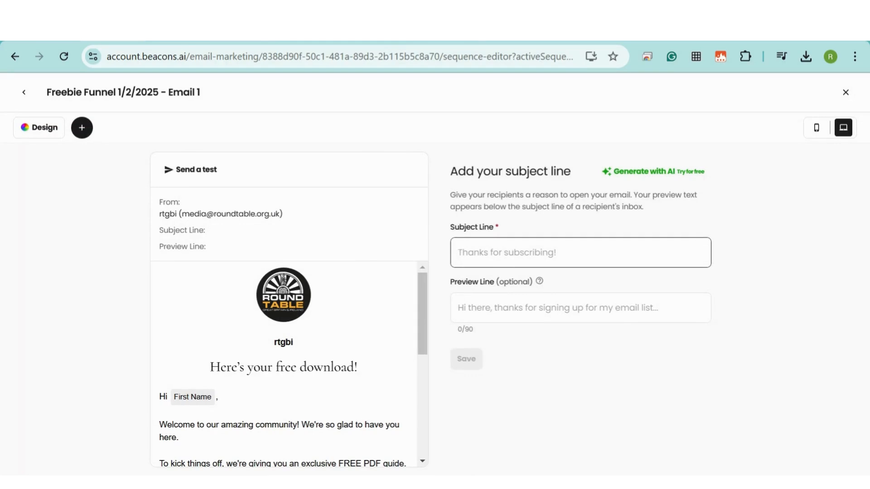
pyautogui.write('Thanks for enquiring')
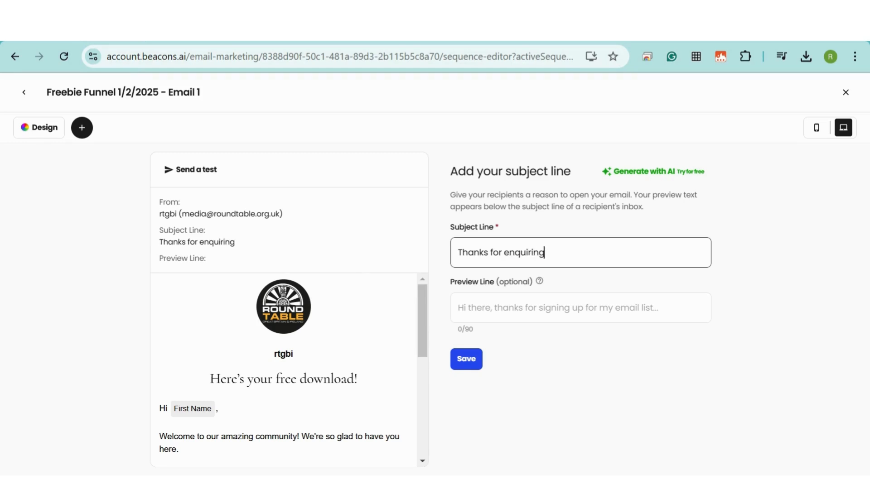
pyautogui.click(467, 359)
# - Replace the email header's display text 'rtgbi' with 'Round Table'
pyautogui.scroll(-4, 484, 229)
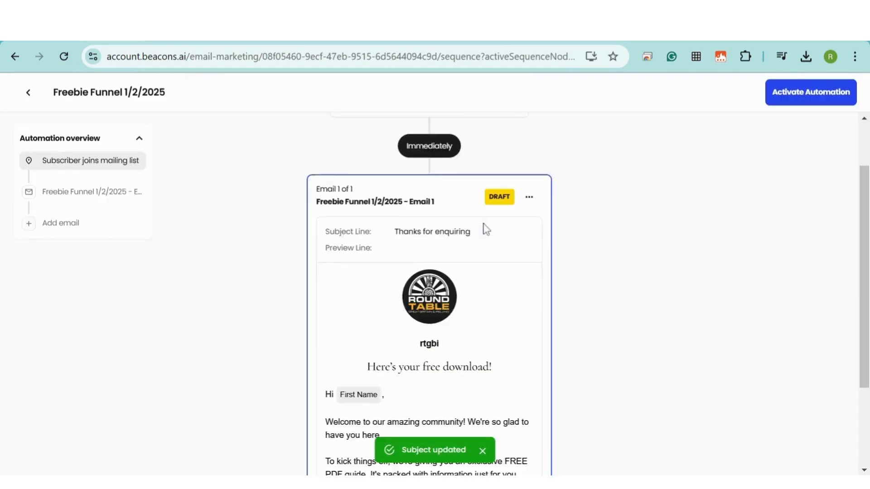
pyautogui.click(442, 268)
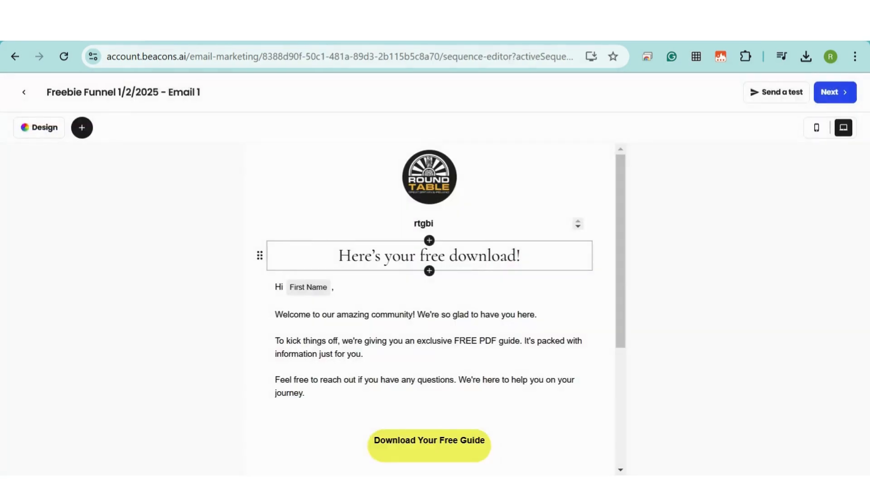
pyautogui.click(520, 257)
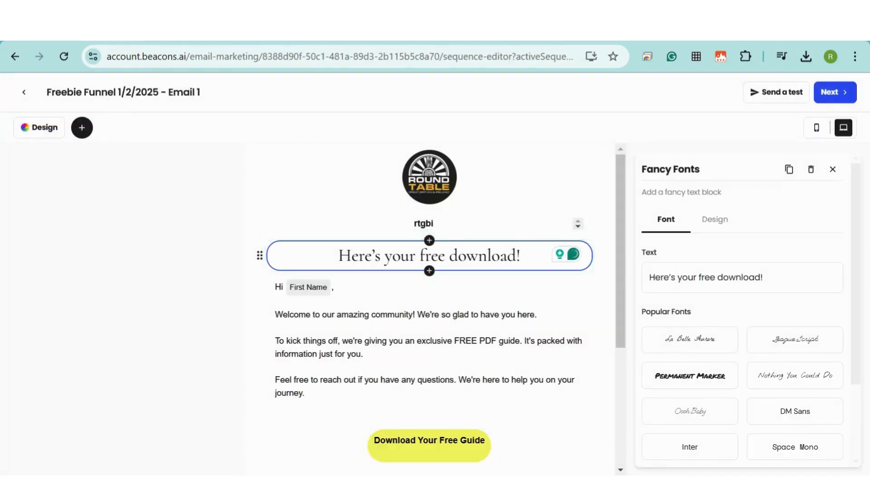
pyautogui.click(431, 216)
pyautogui.moveTo(675, 442); pyautogui.dragTo(627, 448)
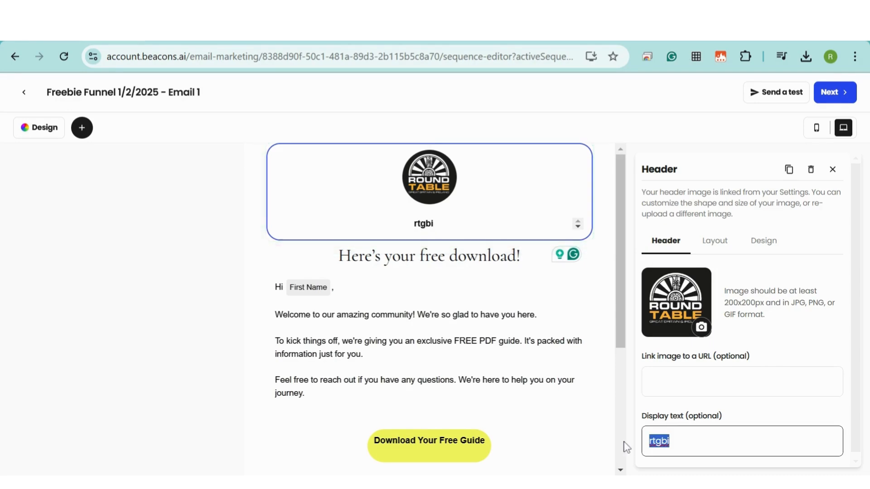
pyautogui.press('BackSpace')
pyautogui.write('Round Table')
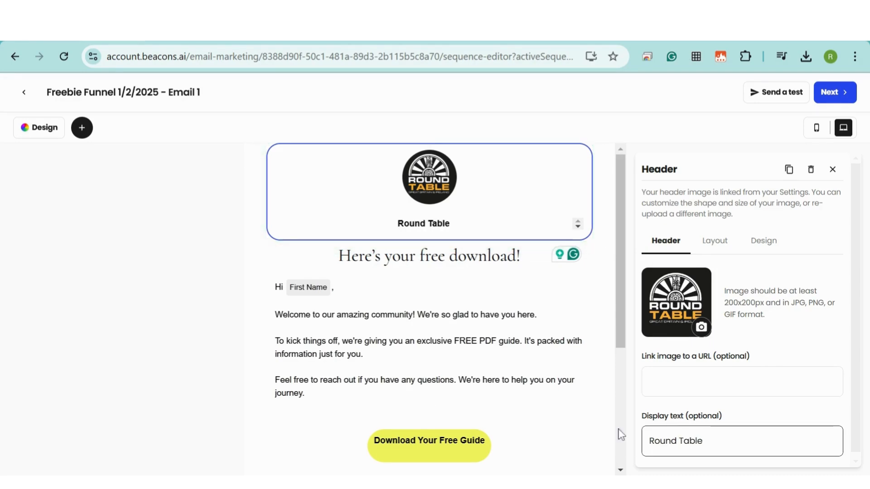
# - Replace the free PDF guide paragraph with 'Our membership officer will be in touch shortly'
pyautogui.click(521, 372)
pyautogui.scroll(-1, 783, 301)
pyautogui.scroll(-4, 366, 365)
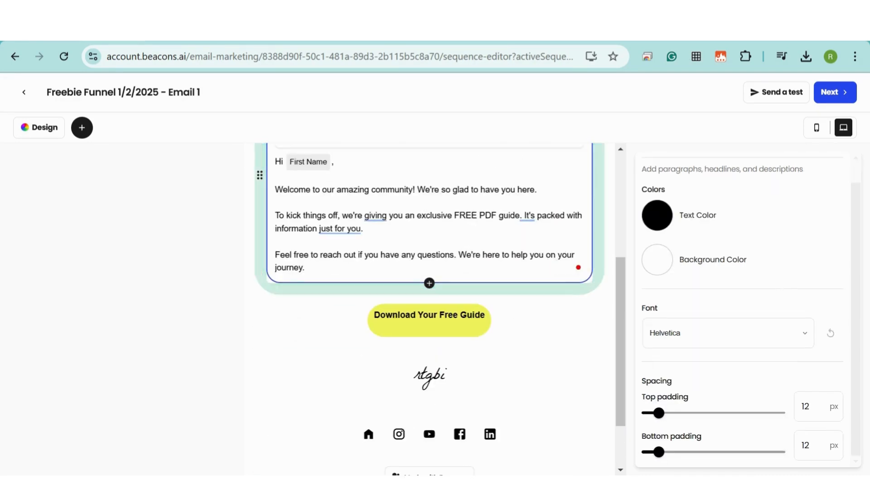
pyautogui.scroll(2, 269, 305)
pyautogui.tripleClick(269, 306)
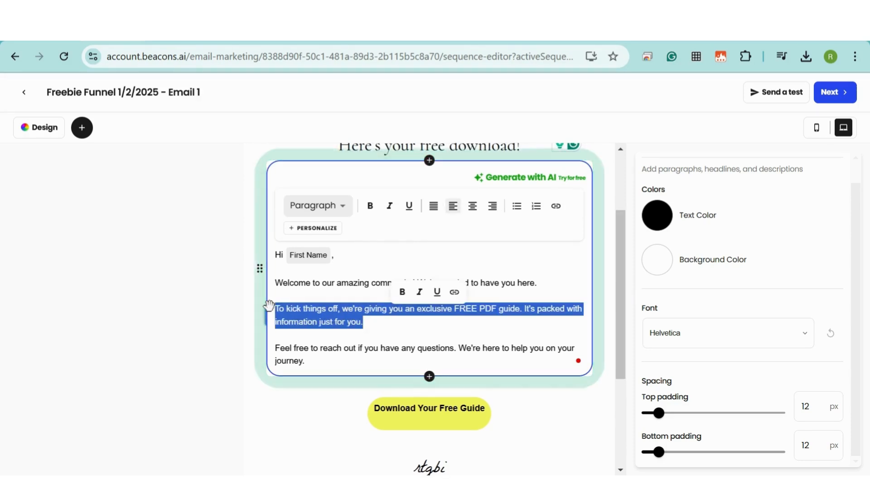
pyautogui.write('Our membership officer ')
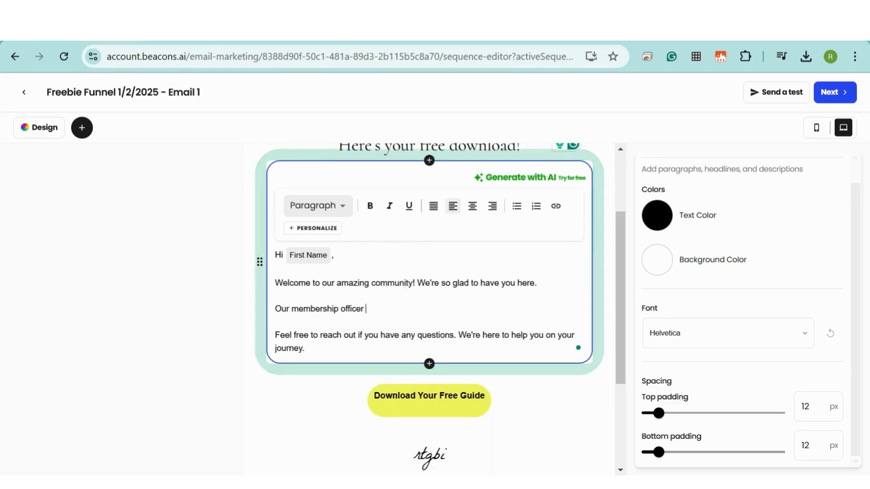
pyautogui.write('will be in touch sh')
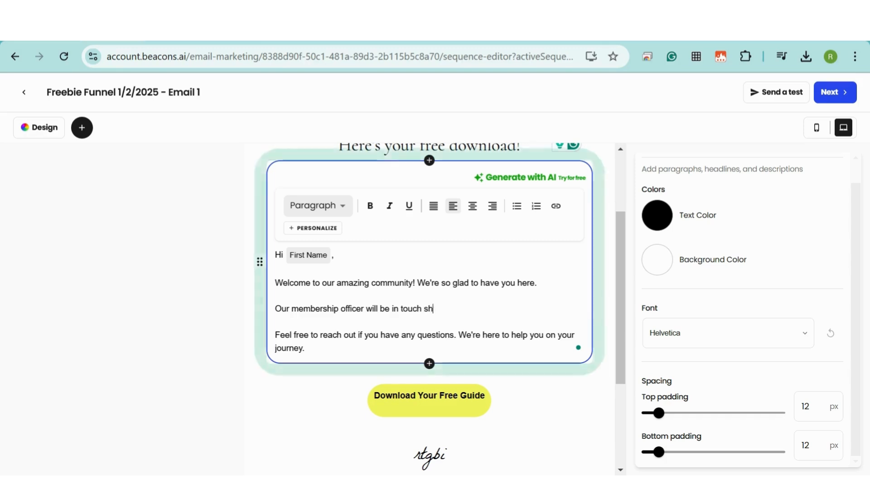
pyautogui.write('ortly')
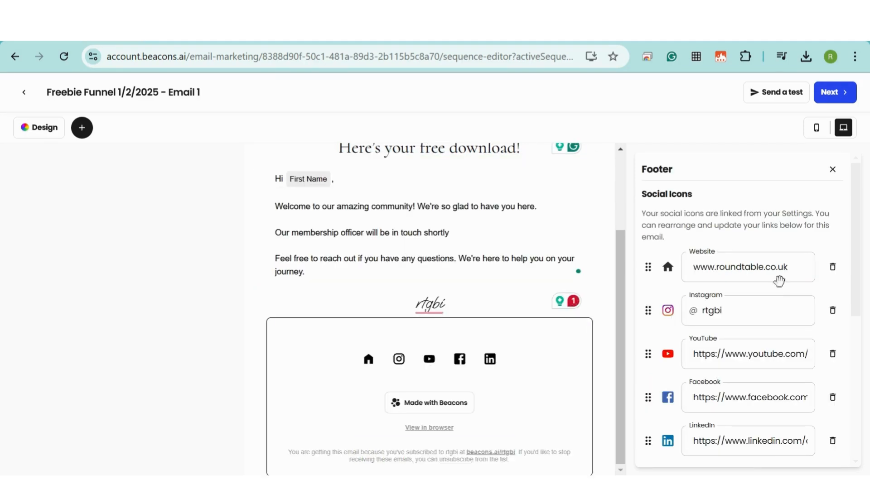
pyautogui.scroll(-5, 779, 280)
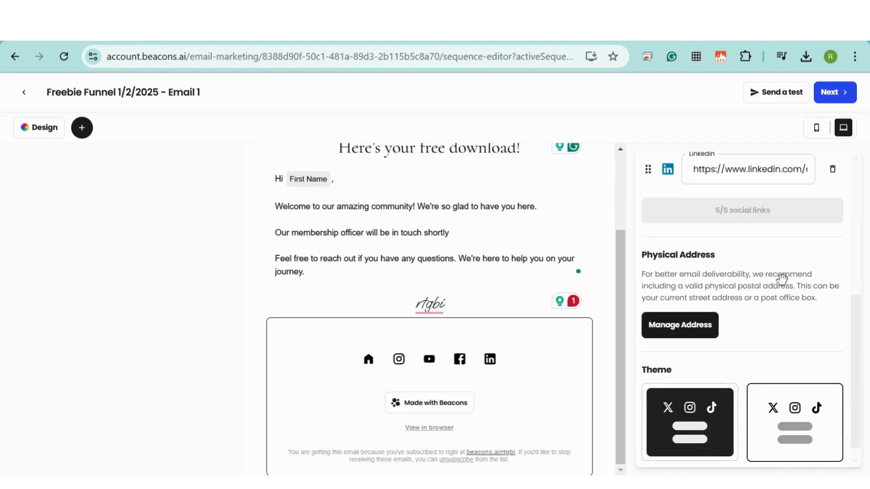
pyautogui.scroll(-1, 693, 307)
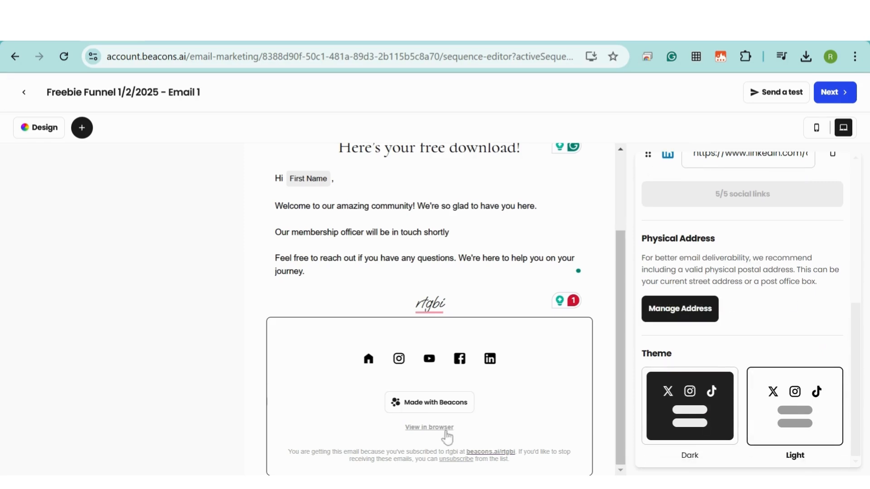
pyautogui.scroll(6, 639, 231)
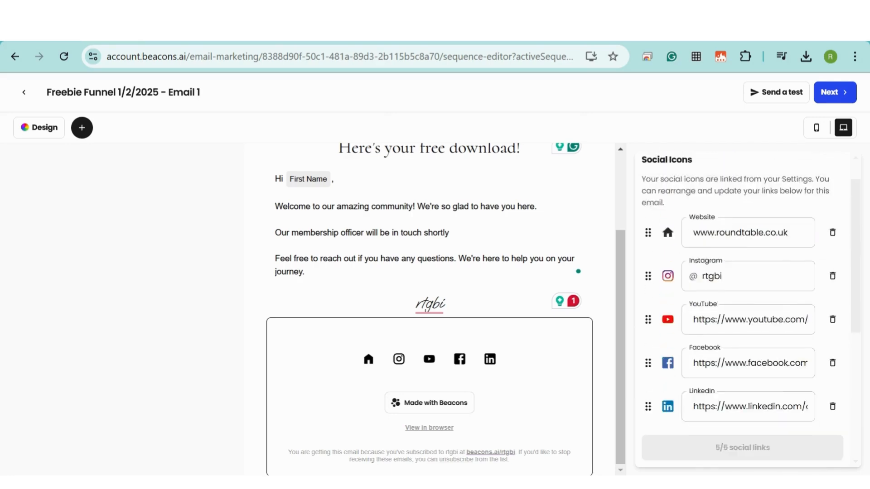
pyautogui.scroll(3, 594, 240)
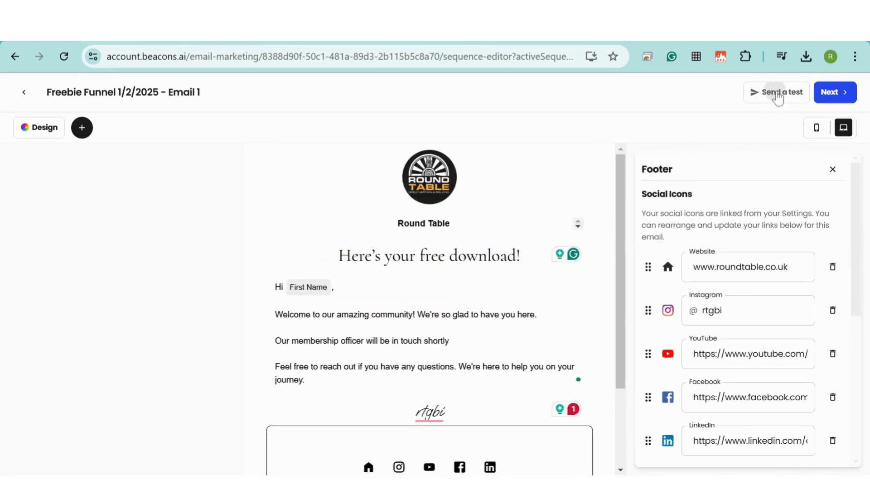
# - Send a test of the welcome email and save its subject line
pyautogui.click(778, 93)
pyautogui.click(501, 340)
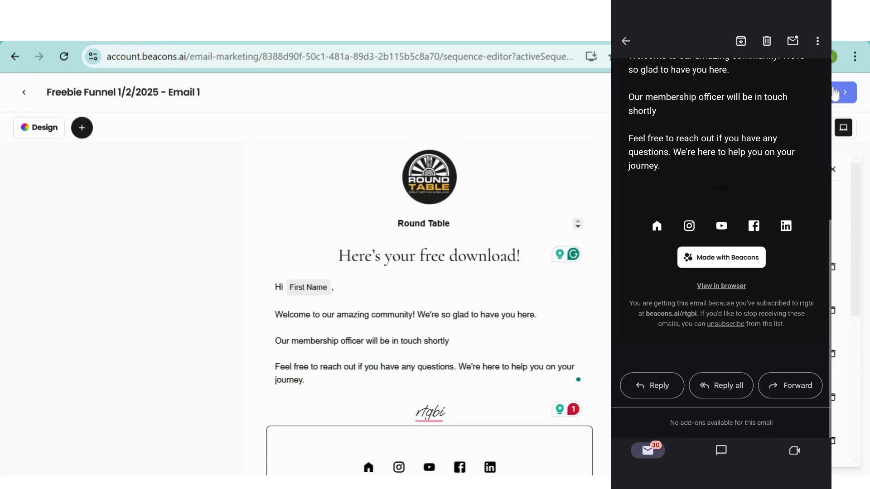
pyautogui.click(837, 93)
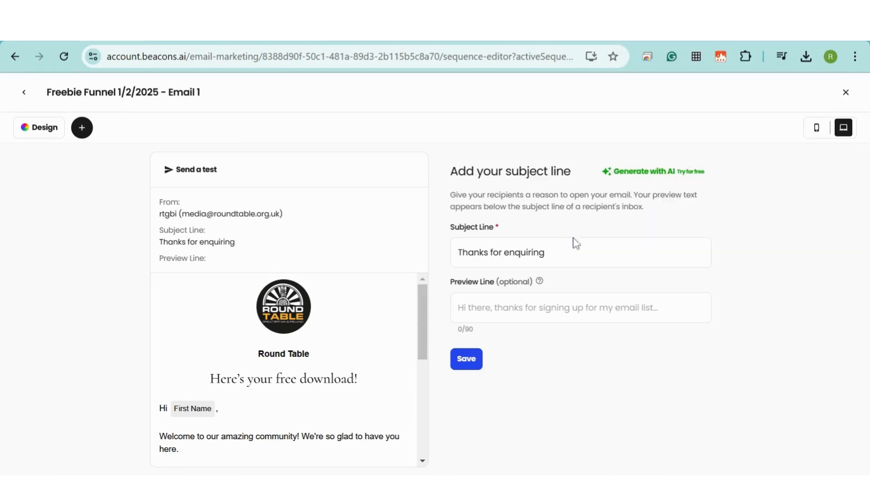
pyautogui.click(470, 359)
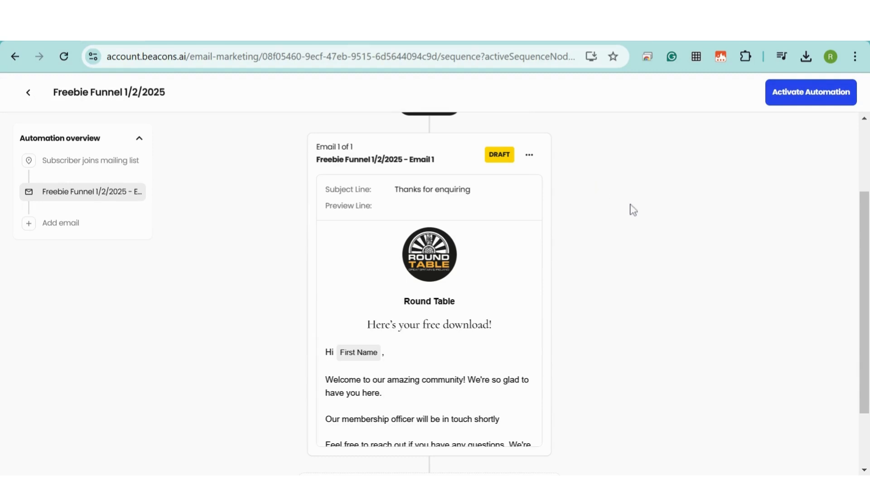
# - Activate the Freebie Funnel automation and go to the Marketing overview
pyautogui.scroll(-2, 633, 210)
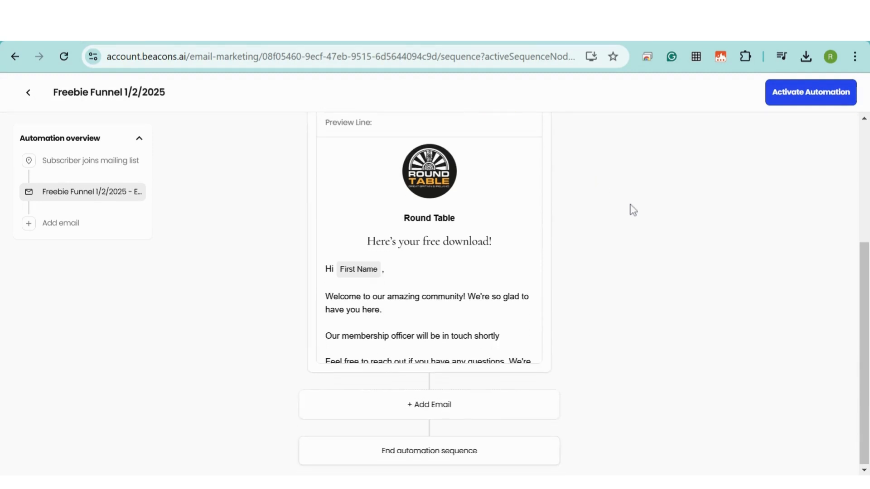
pyautogui.click(817, 91)
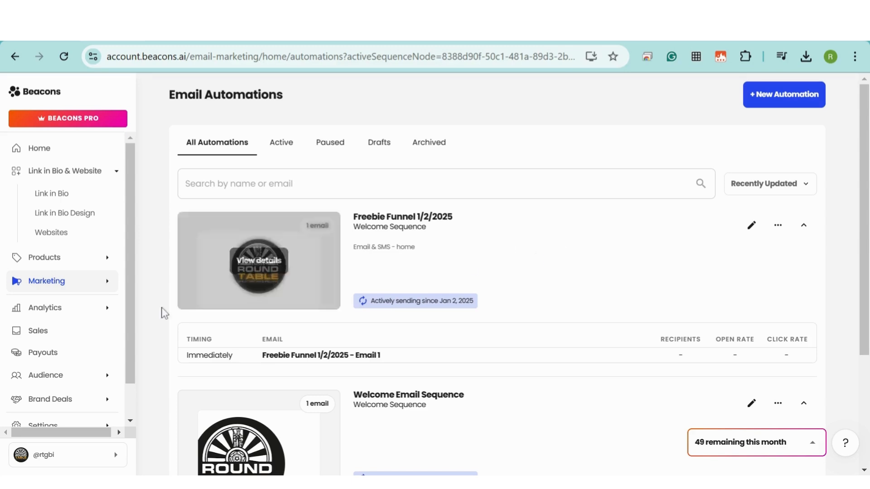
pyautogui.click(44, 282)
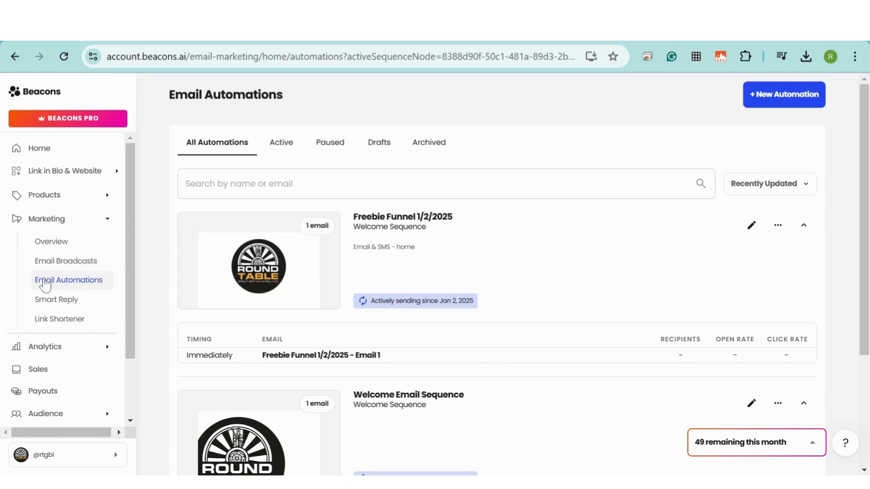
pyautogui.click(53, 243)
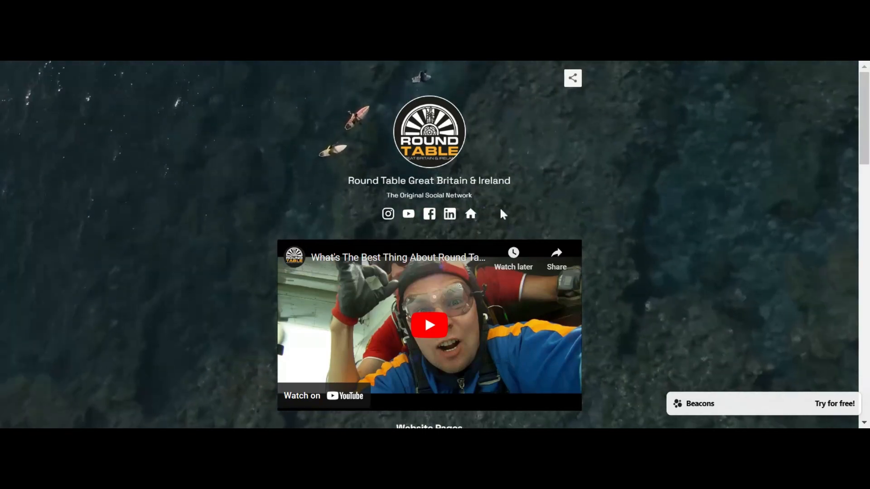
pyautogui.scroll(-2, 555, 182)
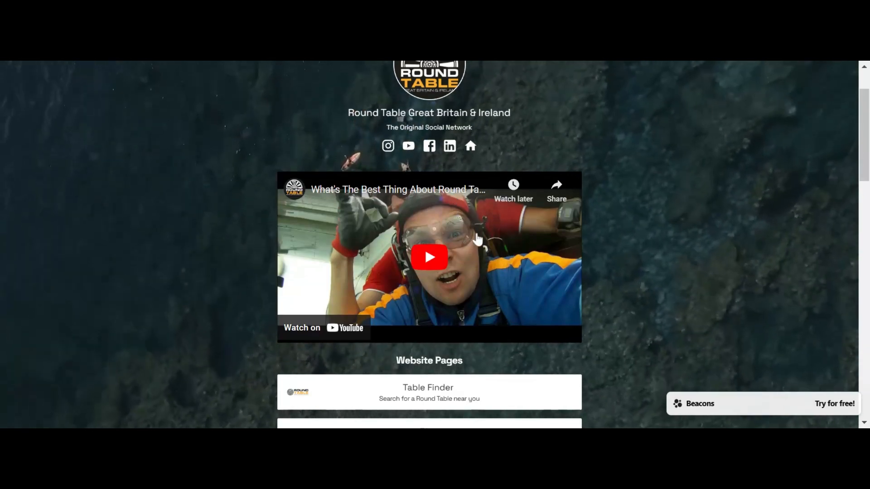
pyautogui.scroll(-3, 478, 239)
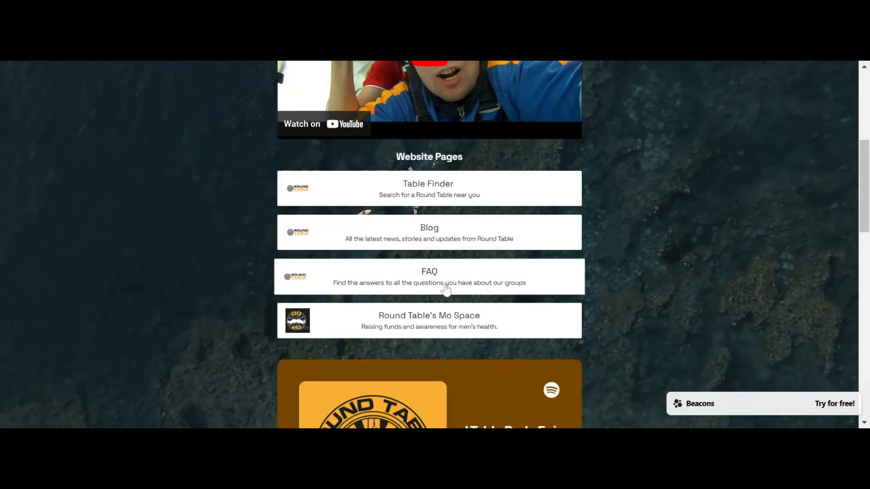
pyautogui.scroll(-3, 444, 245)
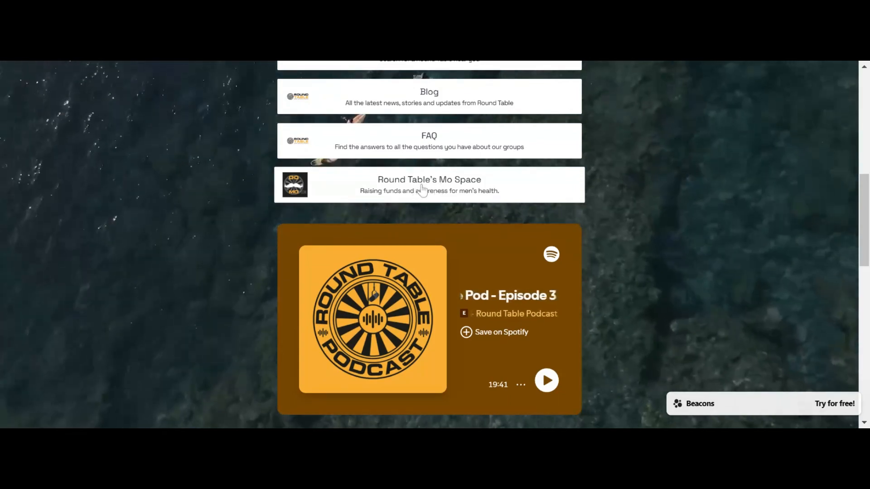
pyautogui.scroll(-3, 389, 189)
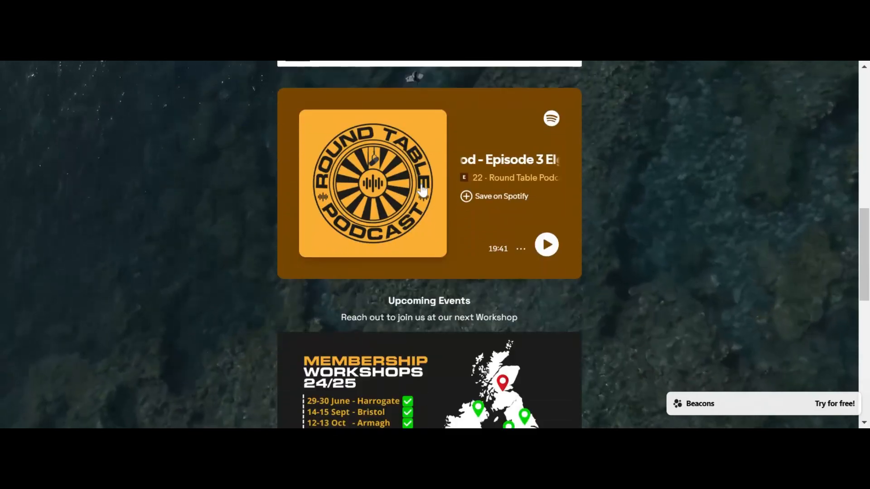
pyautogui.scroll(-3, 450, 215)
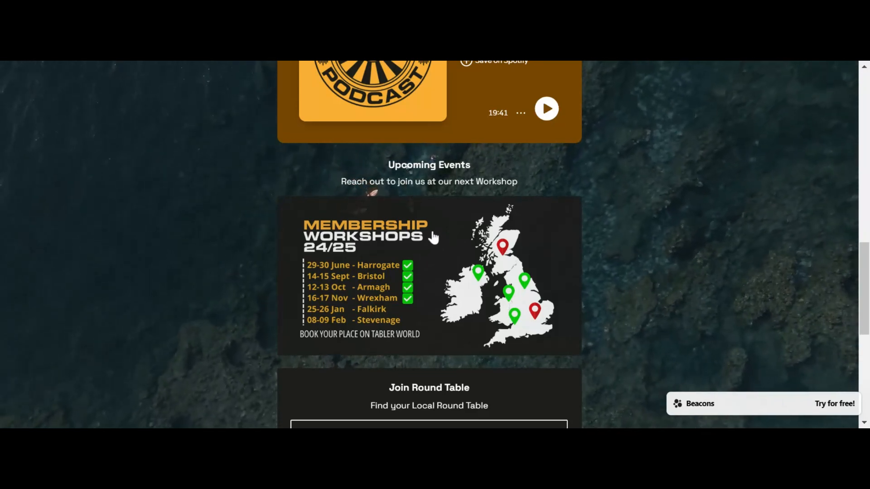
pyautogui.scroll(-4, 433, 236)
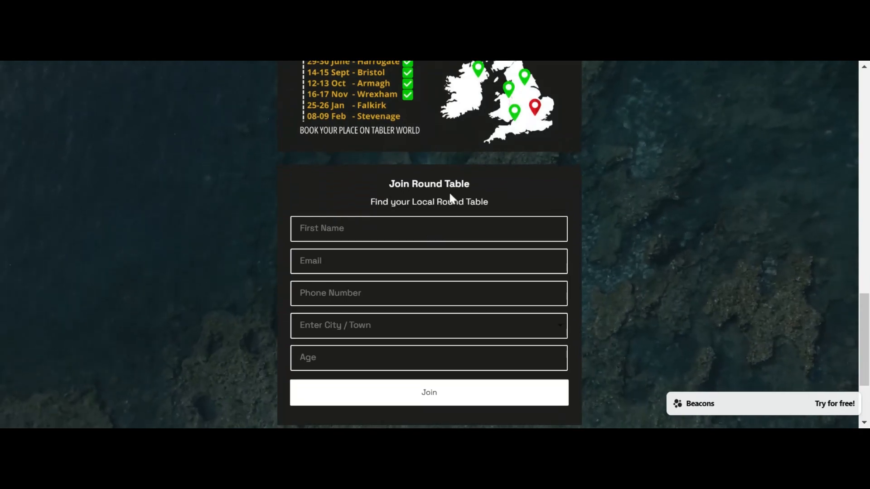
pyautogui.scroll(-2, 439, 195)
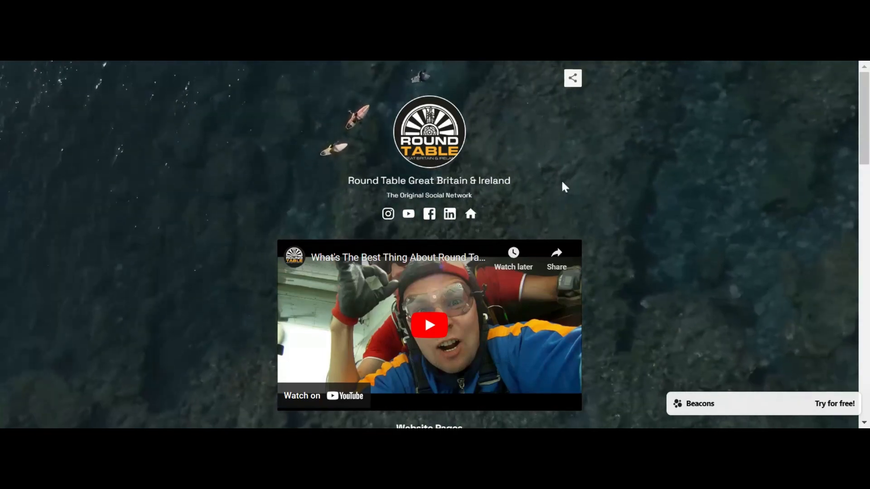
pyautogui.scroll(-2, 551, 175)
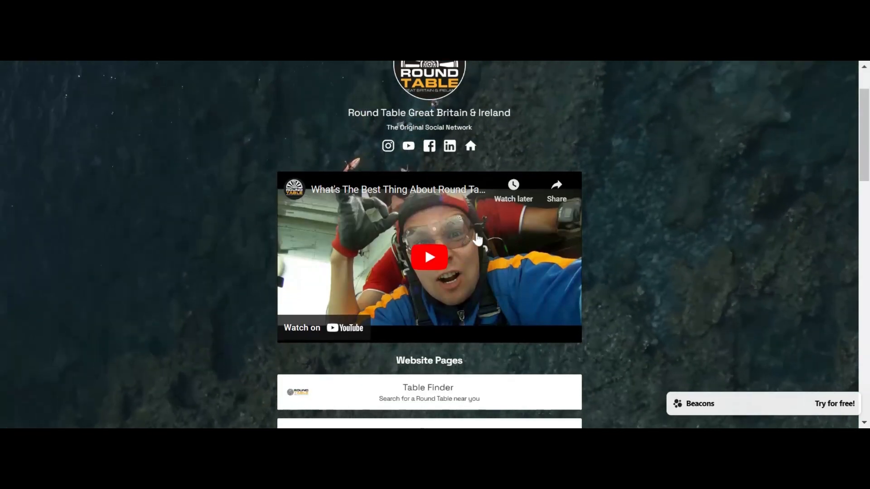
pyautogui.scroll(-3, 478, 239)
pyautogui.scroll(-2, 478, 239)
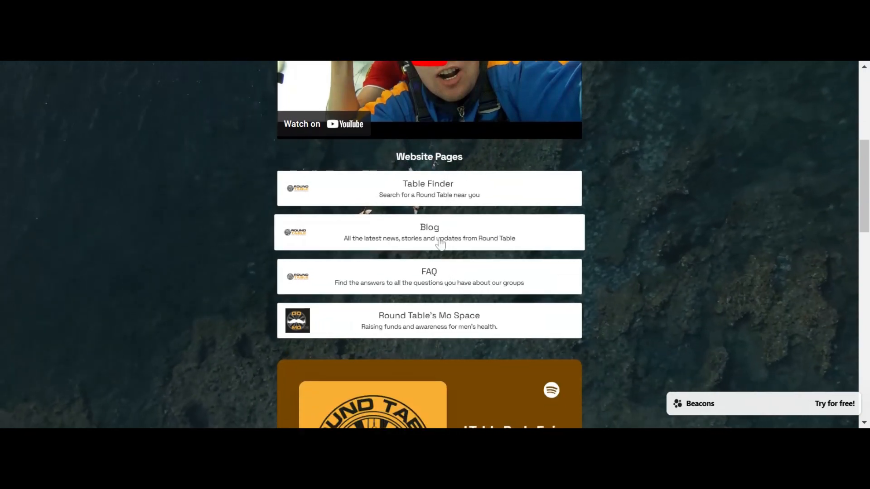
pyautogui.scroll(-2, 441, 243)
pyautogui.scroll(-2, 451, 229)
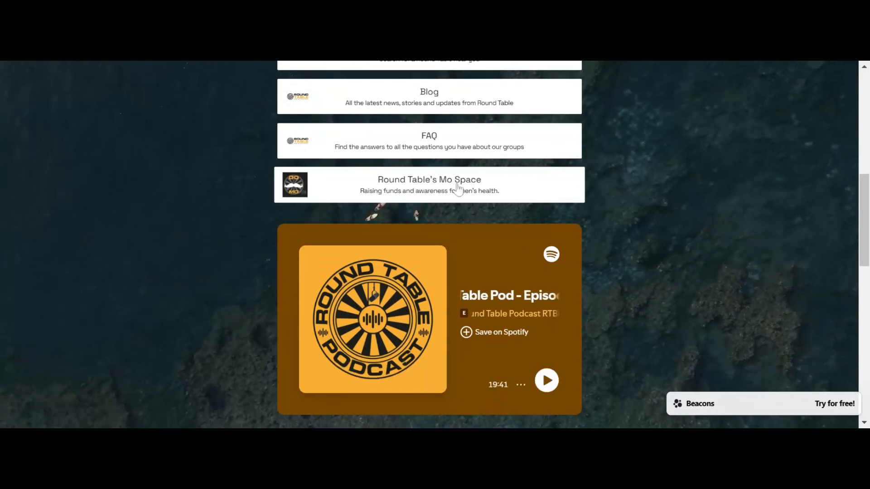